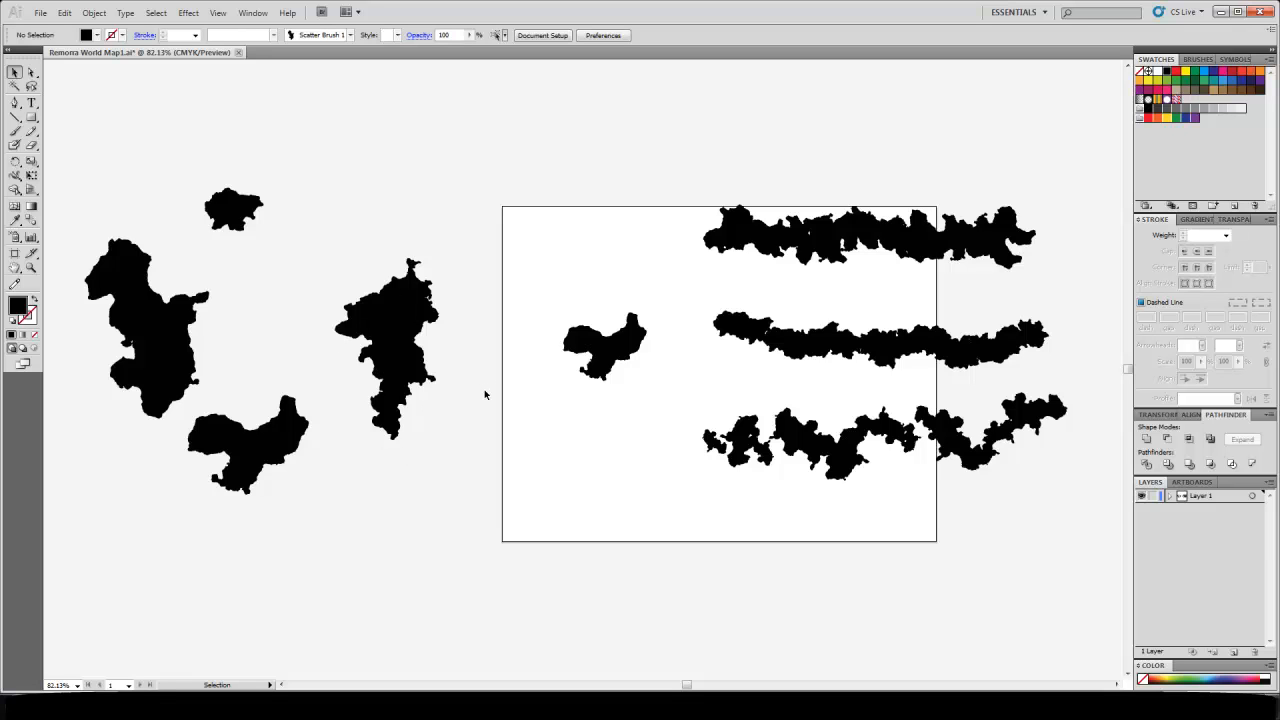
Place a copy of the small island shape in the empty area just below the artboard
{"action": "key", "text": "z"}
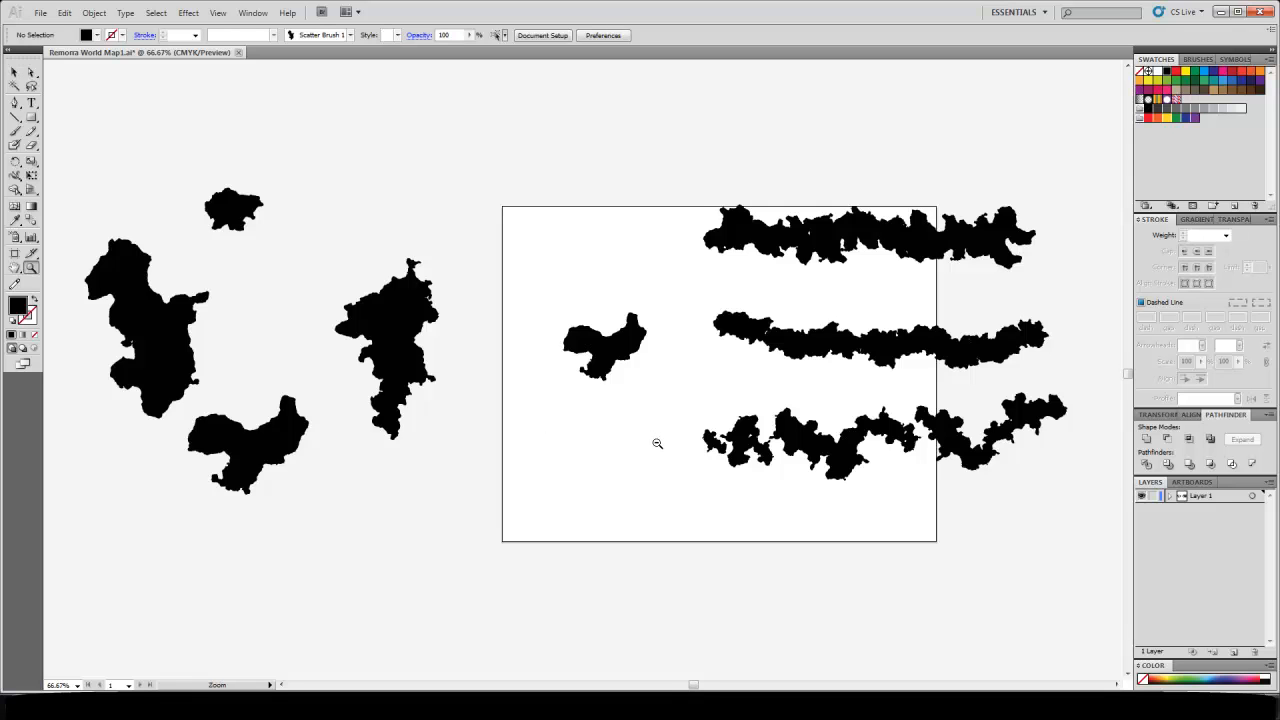
{"action": "left_click", "coordinate": [657, 443], "text": "alt"}
{"action": "left_click", "coordinate": [658, 439], "text": "alt"}
{"action": "left_click_drag", "start_coordinate": [527, 387], "coordinate": [618, 334]}
{"action": "left_click", "coordinate": [15, 73]}
{"action": "left_click", "coordinate": [364, 119]}
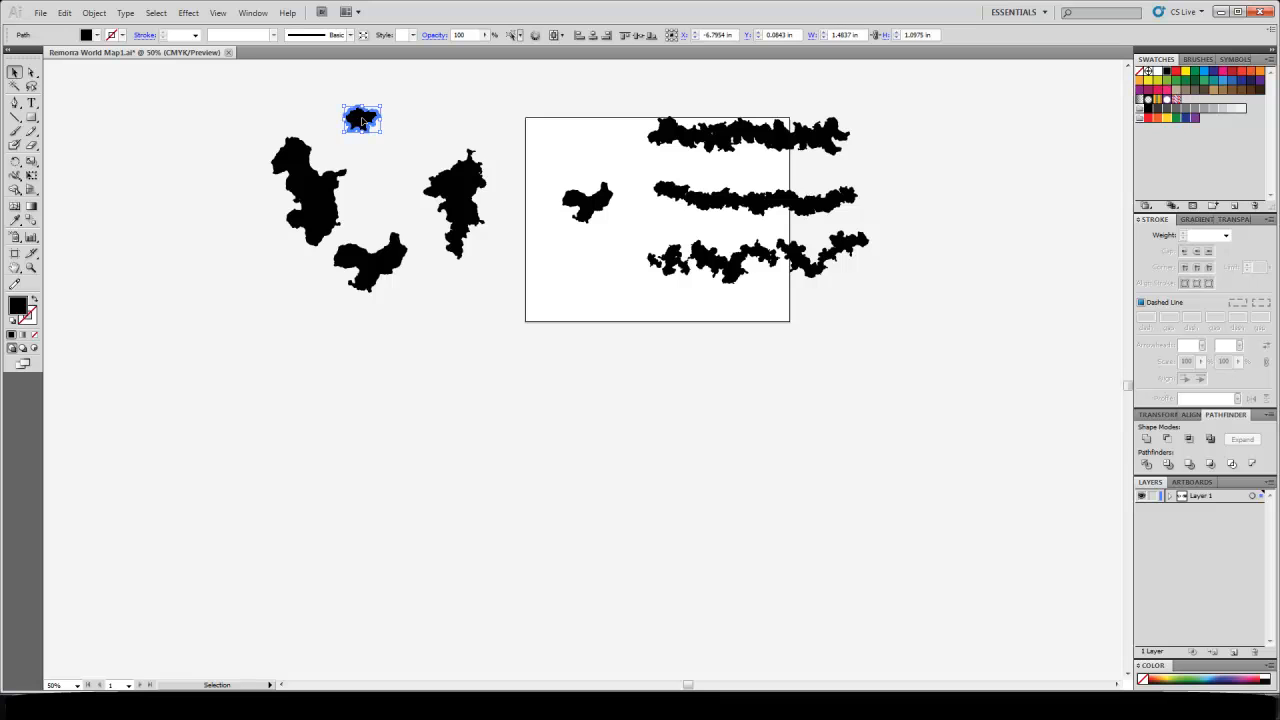
{"action": "left_click_drag", "start_coordinate": [362, 119], "coordinate": [583, 369]}
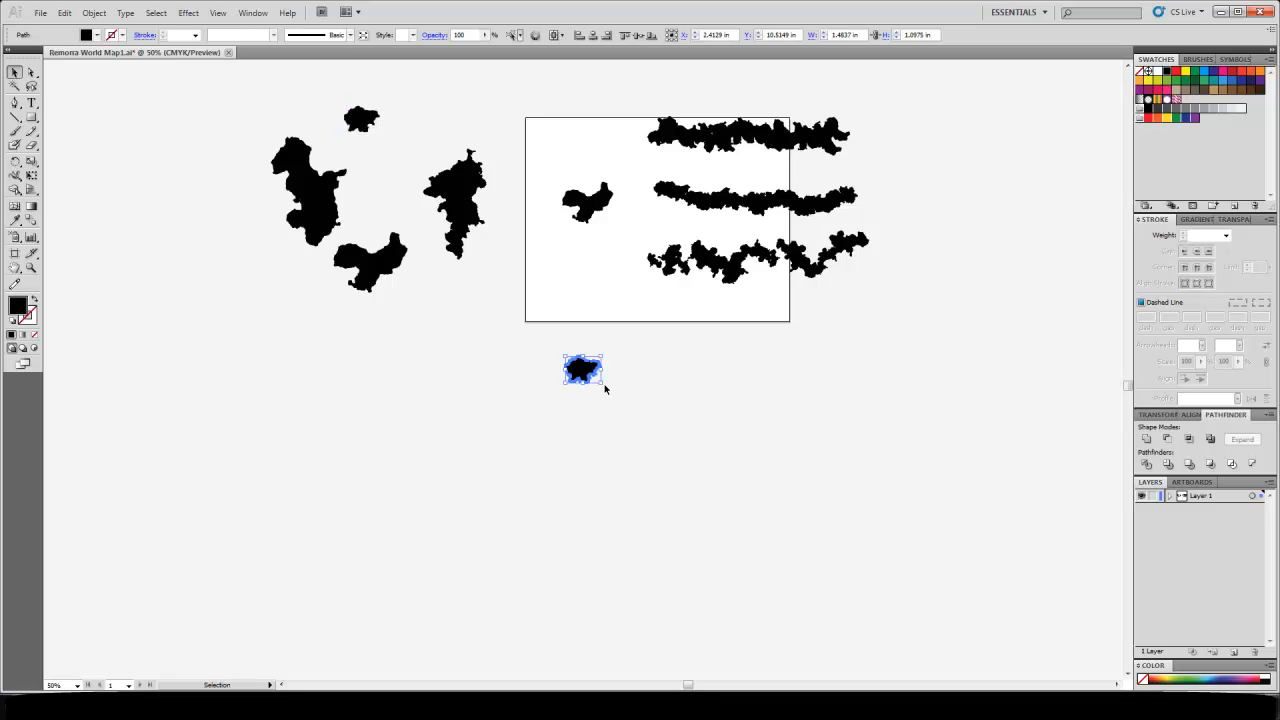
Enlarge the copied island into a continent-sized landmass, position it directly under the artboard, and deselect it
{"action": "left_click_drag", "start_coordinate": [601, 381], "coordinate": [891, 620]}
{"action": "left_click_drag", "start_coordinate": [530, 192], "coordinate": [585, 374]}
{"action": "key", "text": "ctrl+shift+a"}
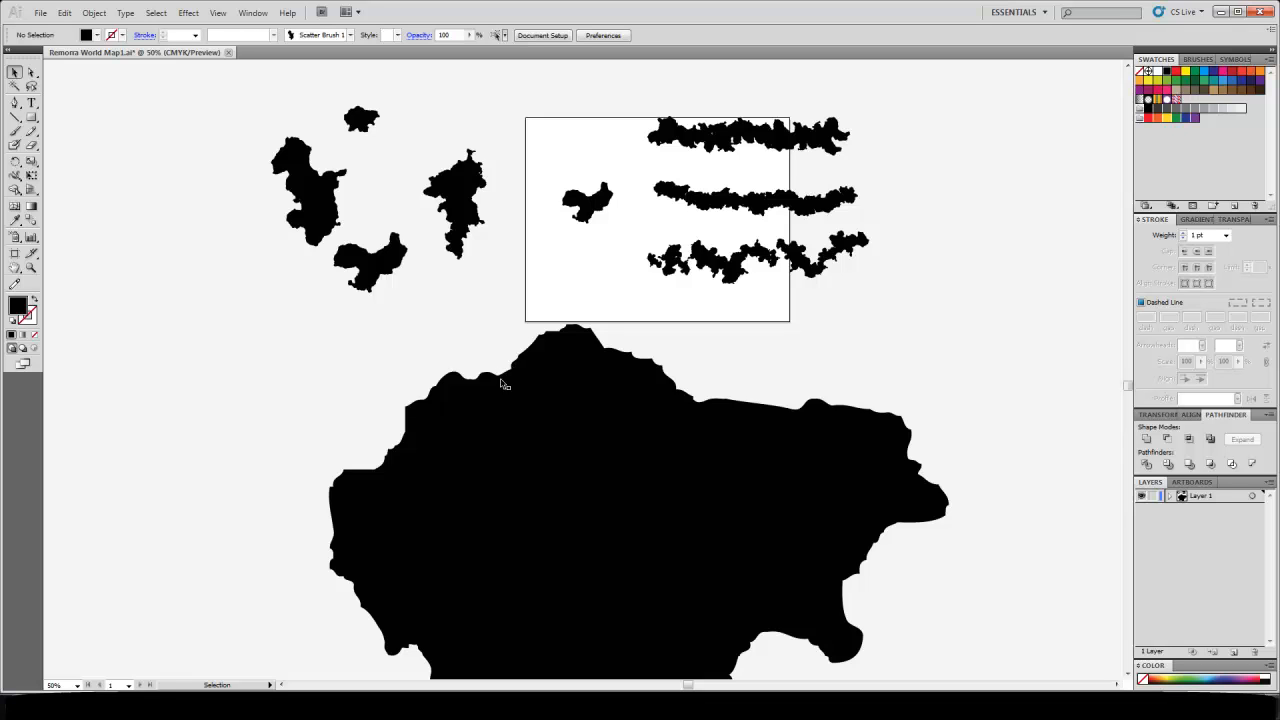
Examine the outline of the enlarged landmass up close to judge how much coastline detail it has
{"action": "key", "text": "z"}
{"action": "left_click", "coordinate": [829, 591]}
{"action": "left_click", "coordinate": [596, 429]}
{"action": "left_click", "coordinate": [584, 398]}
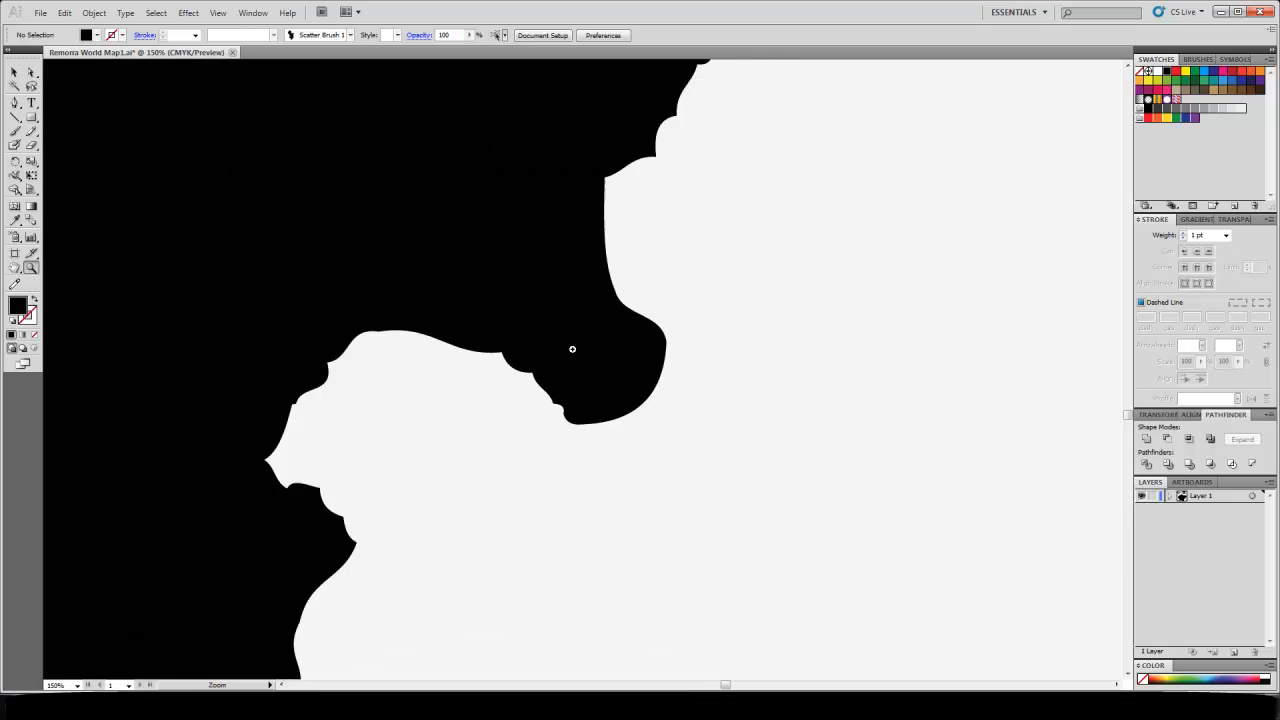
{"action": "left_click", "coordinate": [573, 351]}
{"action": "scroll", "coordinate": [550, 360], "scroll_direction": "up", "scroll_amount": 2}
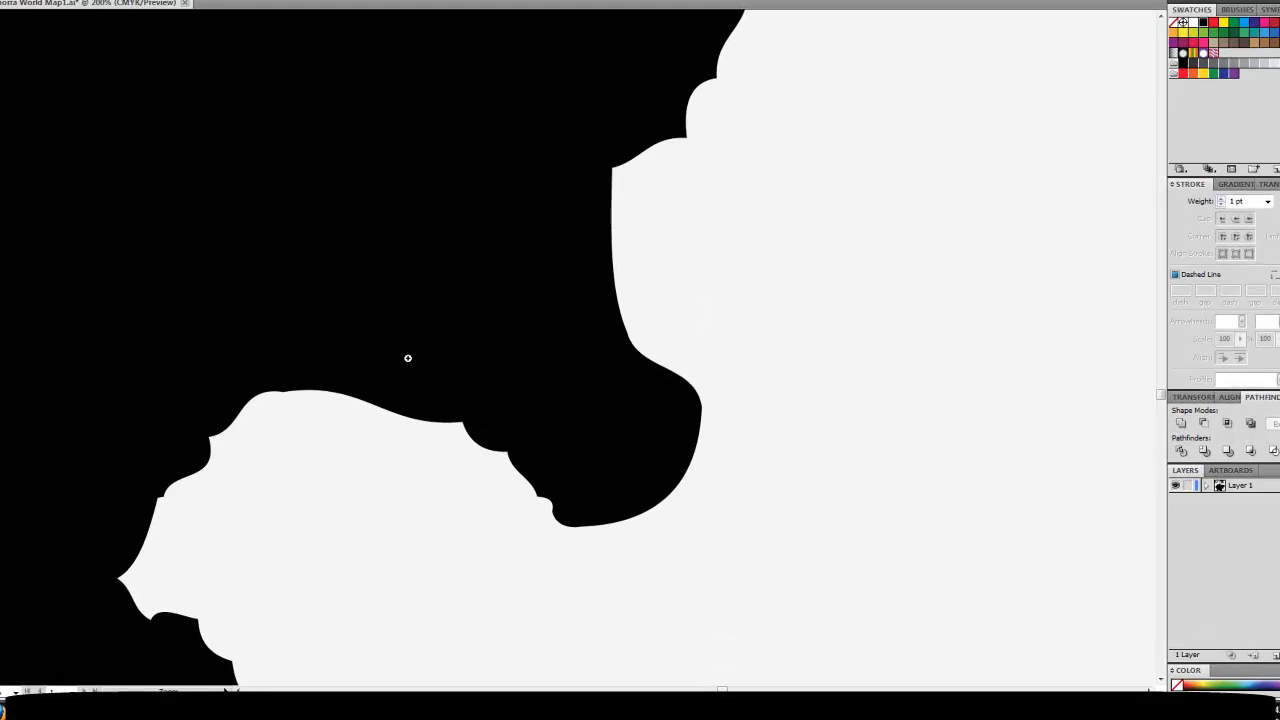
{"action": "left_click", "coordinate": [434, 360], "text": "alt"}
{"action": "left_click", "coordinate": [444, 347], "text": "alt"}
{"action": "left_click", "coordinate": [450, 347], "text": "alt"}
{"action": "left_click", "coordinate": [458, 346], "text": "alt"}
{"action": "left_click", "coordinate": [468, 167], "text": "alt"}
{"action": "left_click", "coordinate": [470, 165], "text": "alt"}
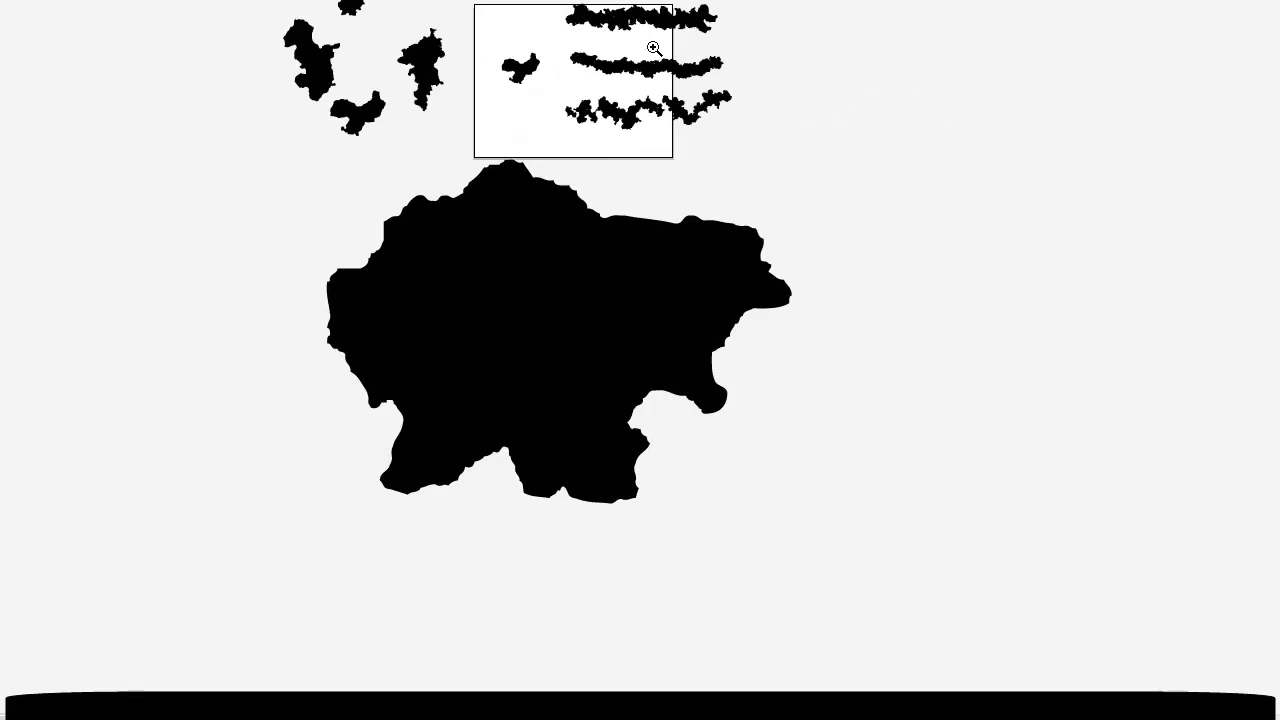
Move the large landmass slightly lower, away from the artboard
{"action": "left_click", "coordinate": [548, 298]}
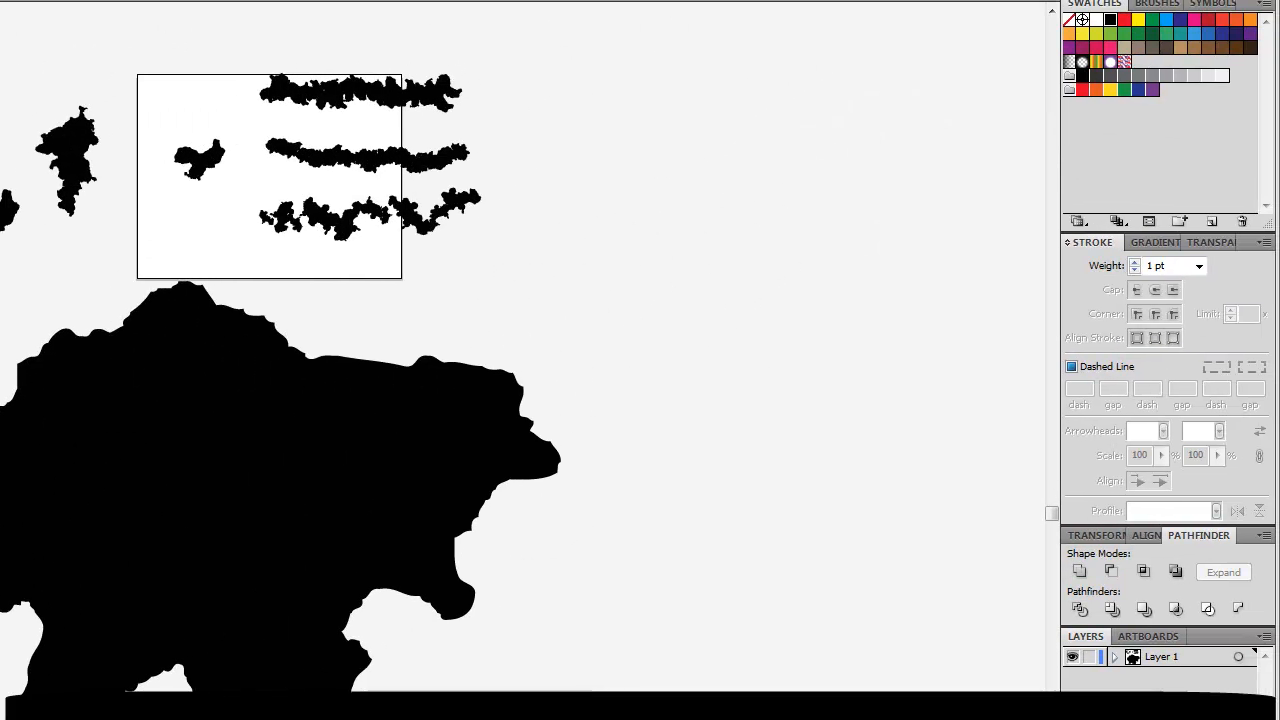
{"action": "key", "text": "v"}
{"action": "left_click_drag", "start_coordinate": [193, 420], "coordinate": [205, 500]}
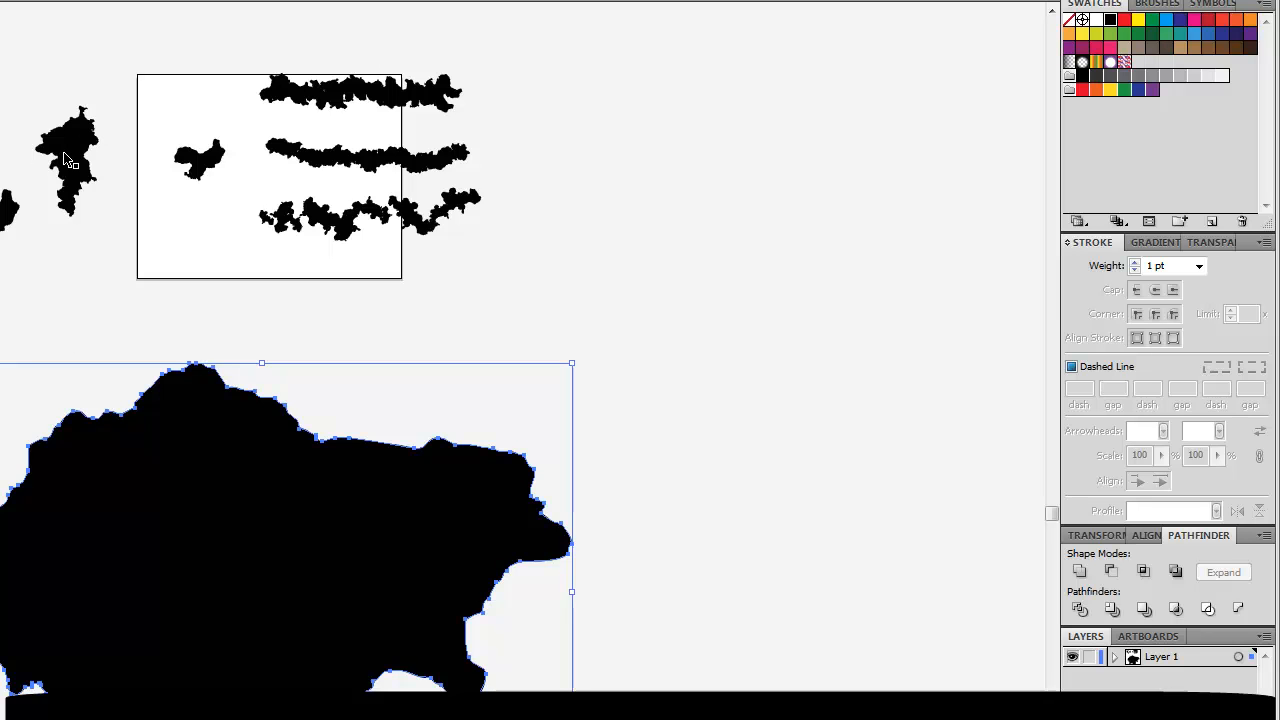
Show the brushes and select the three sample coastline strokes in turn, ending with Scatter Brush 1 as the active brush
{"action": "left_click", "coordinate": [1155, 5]}
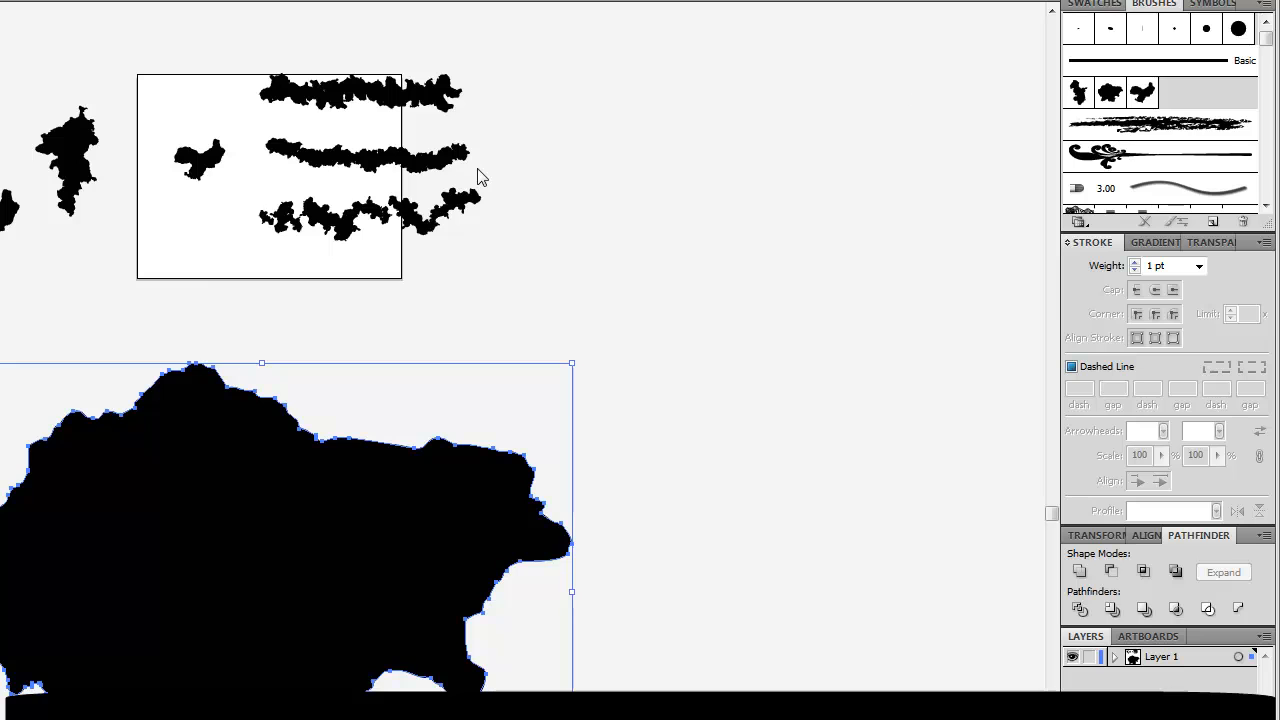
{"action": "left_click", "coordinate": [366, 94]}
{"action": "left_click", "coordinate": [367, 160]}
{"action": "left_click", "coordinate": [430, 218]}
{"action": "left_click", "coordinate": [618, 257]}
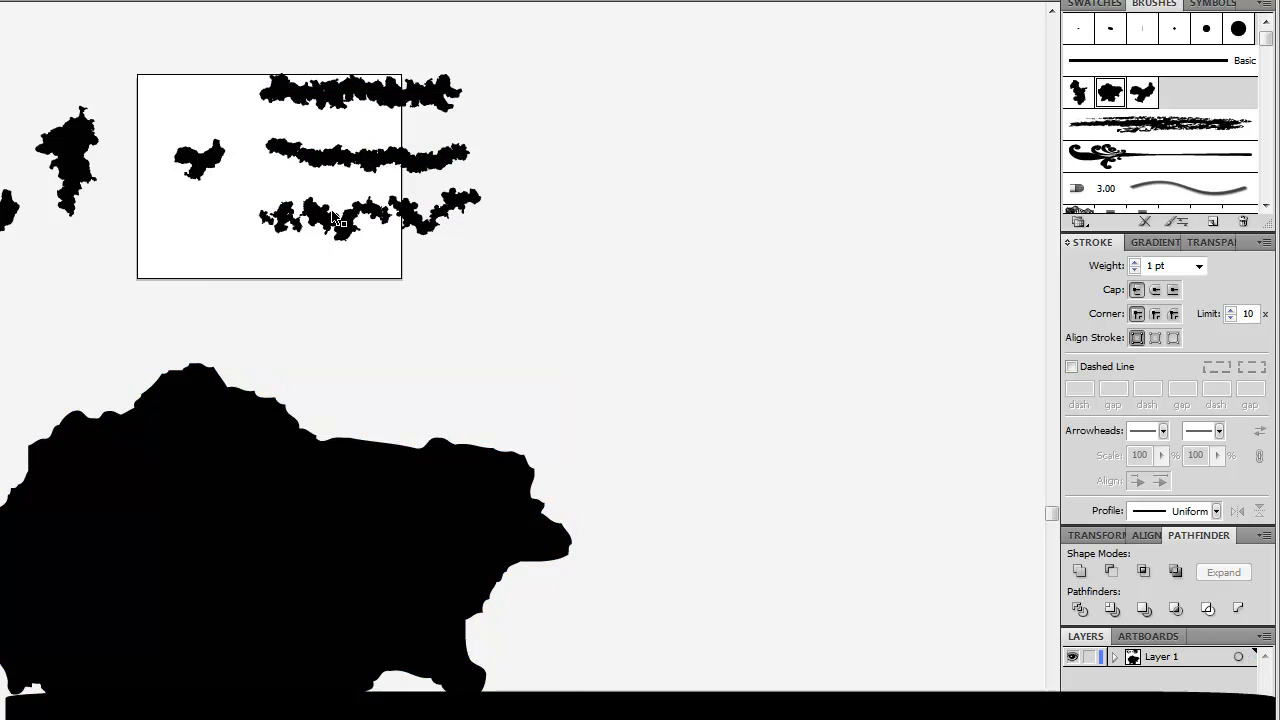
Paint overlapping Scatter Brush 1 strokes with the Paintbrush along the landmass's northeastern edge, from its peak to the eastern bulge
{"action": "key", "text": "z"}
{"action": "left_click", "coordinate": [260, 444]}
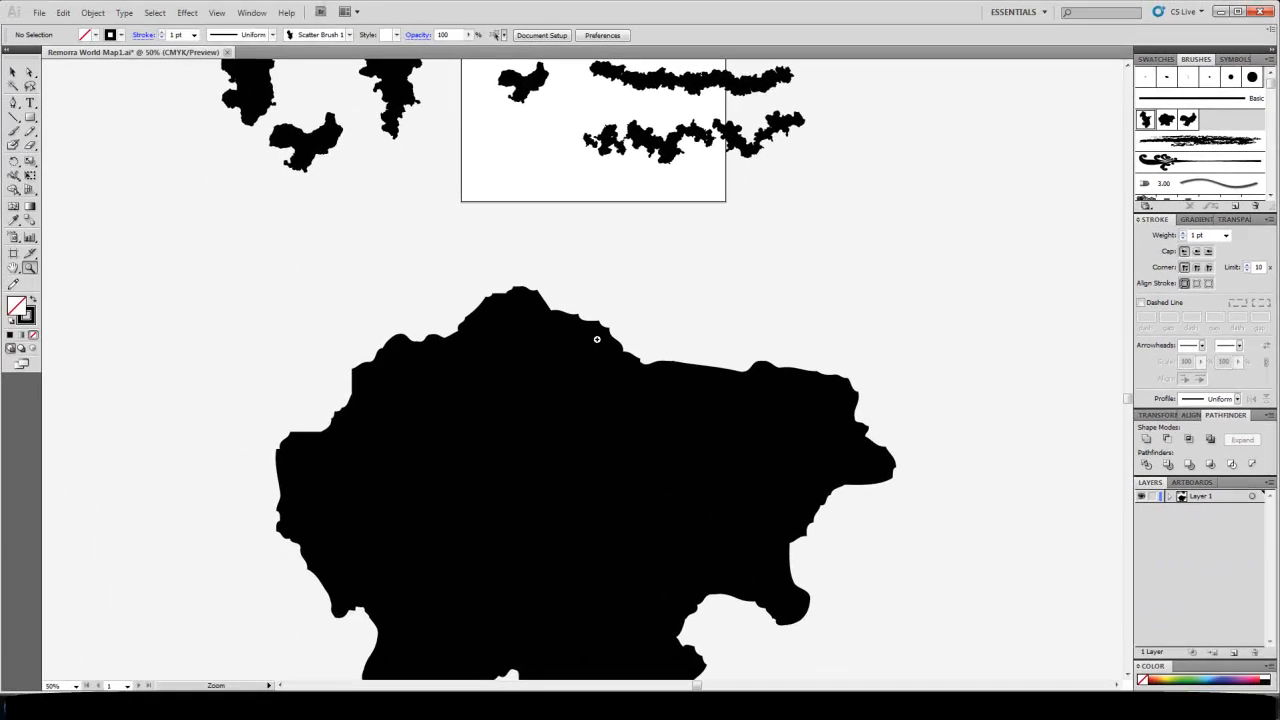
{"action": "left_click", "coordinate": [597, 339]}
{"action": "scroll", "coordinate": [599, 338], "scroll_direction": "up", "scroll_amount": 2}
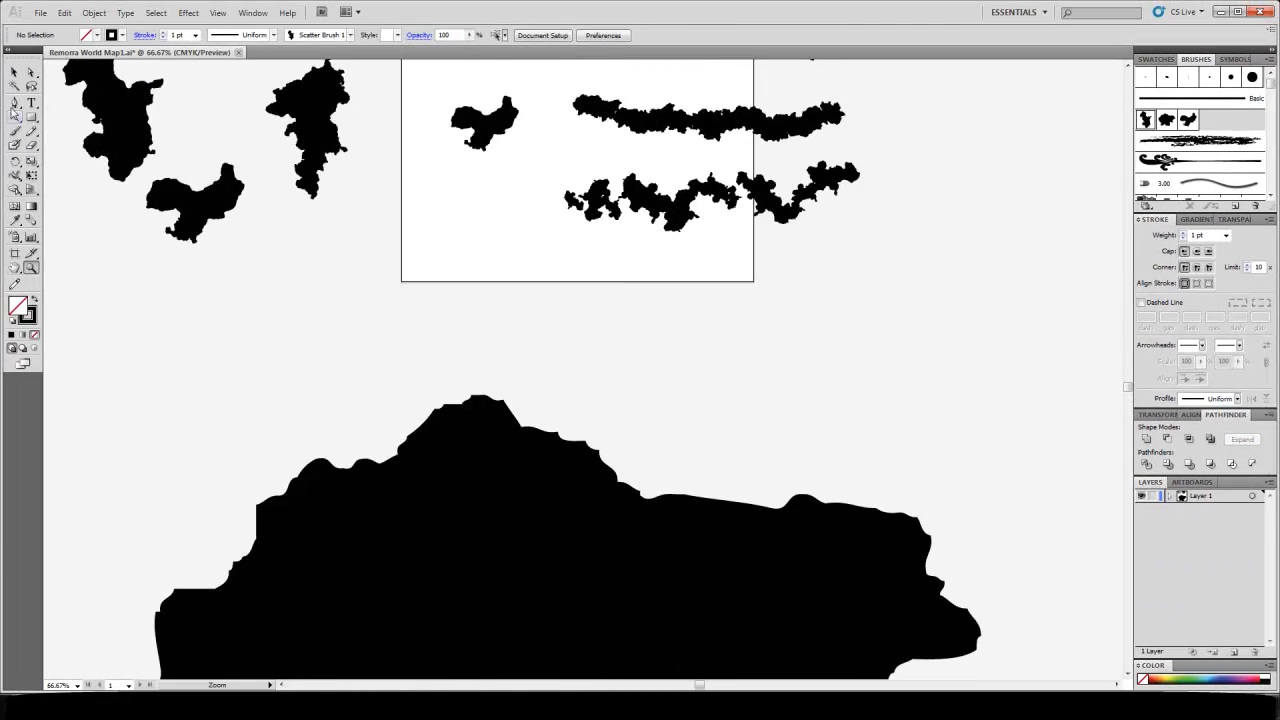
{"action": "left_click", "coordinate": [15, 131]}
{"action": "left_click_drag", "start_coordinate": [782, 500], "coordinate": [842, 503]}
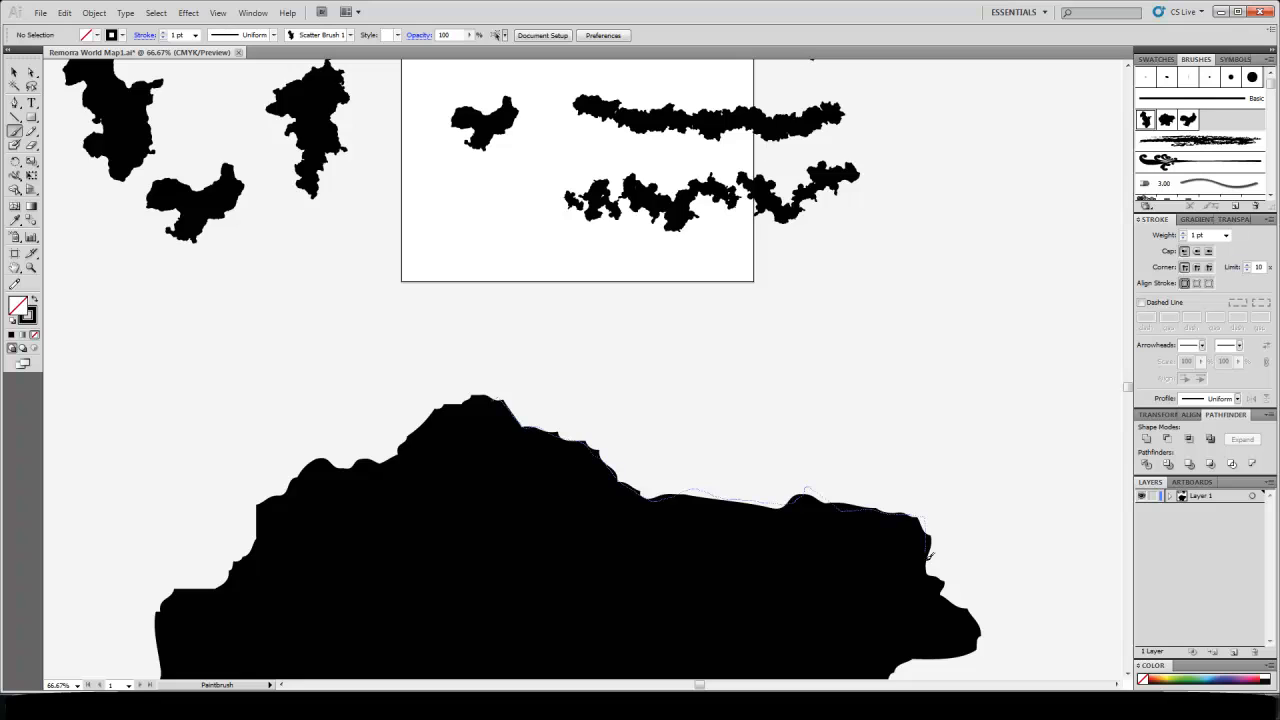
{"action": "left_click_drag", "start_coordinate": [930, 556], "coordinate": [932, 566]}
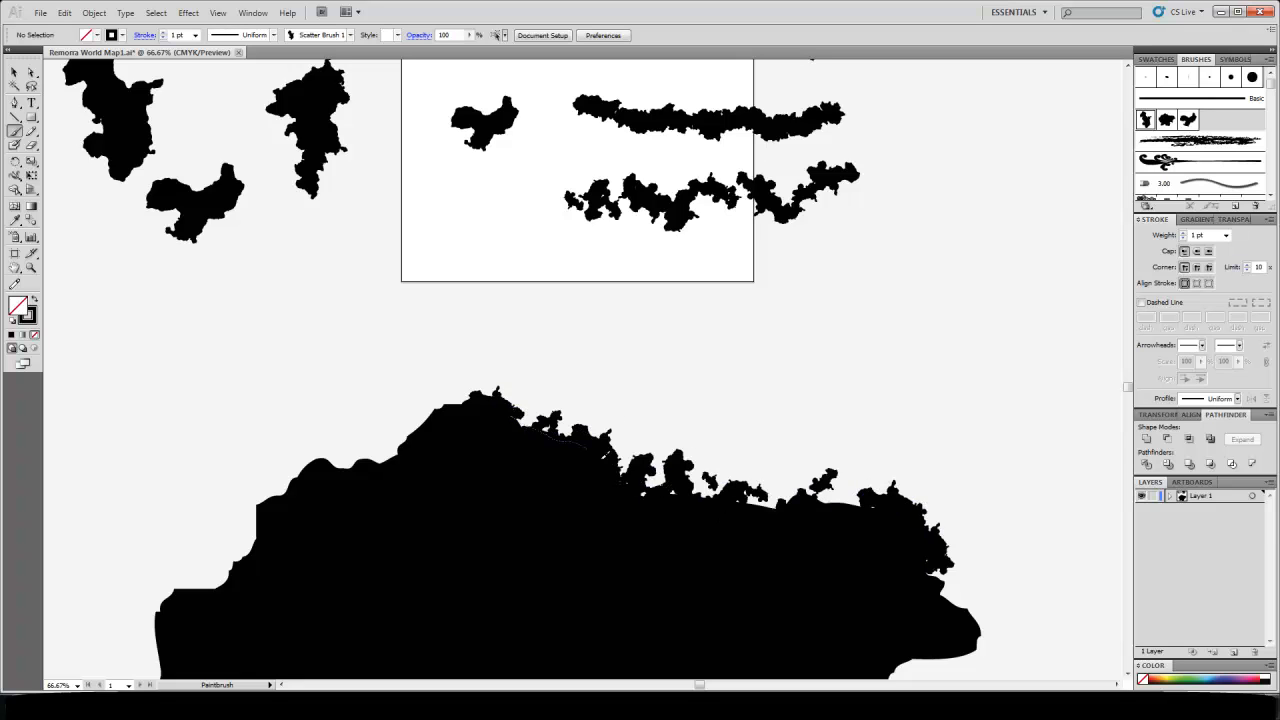
{"action": "left_click_drag", "start_coordinate": [900, 497], "coordinate": [902, 498]}
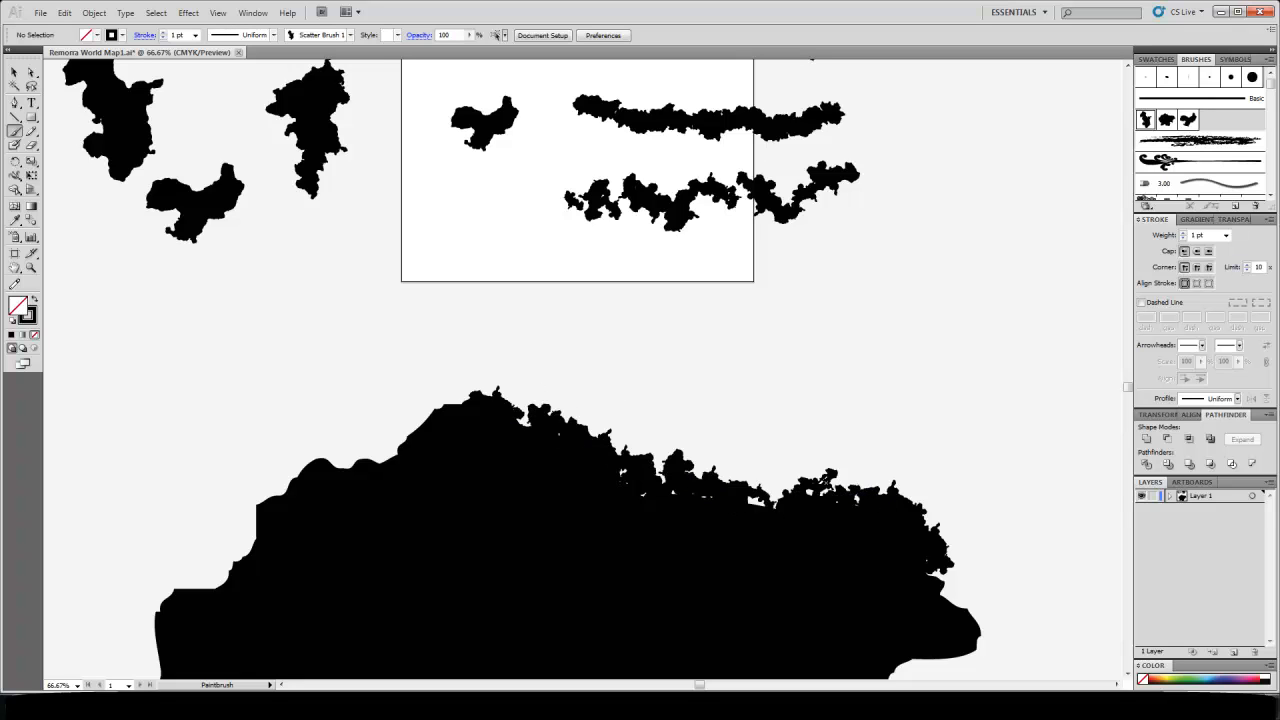
{"action": "left_click_drag", "start_coordinate": [770, 504], "coordinate": [772, 500]}
Examine the newly painted coastline up close for its jagged detail and small gaps, and compare it with the whole landmass
{"action": "key", "text": "z"}
{"action": "left_click", "coordinate": [694, 472]}
{"action": "left_click", "coordinate": [617, 399]}
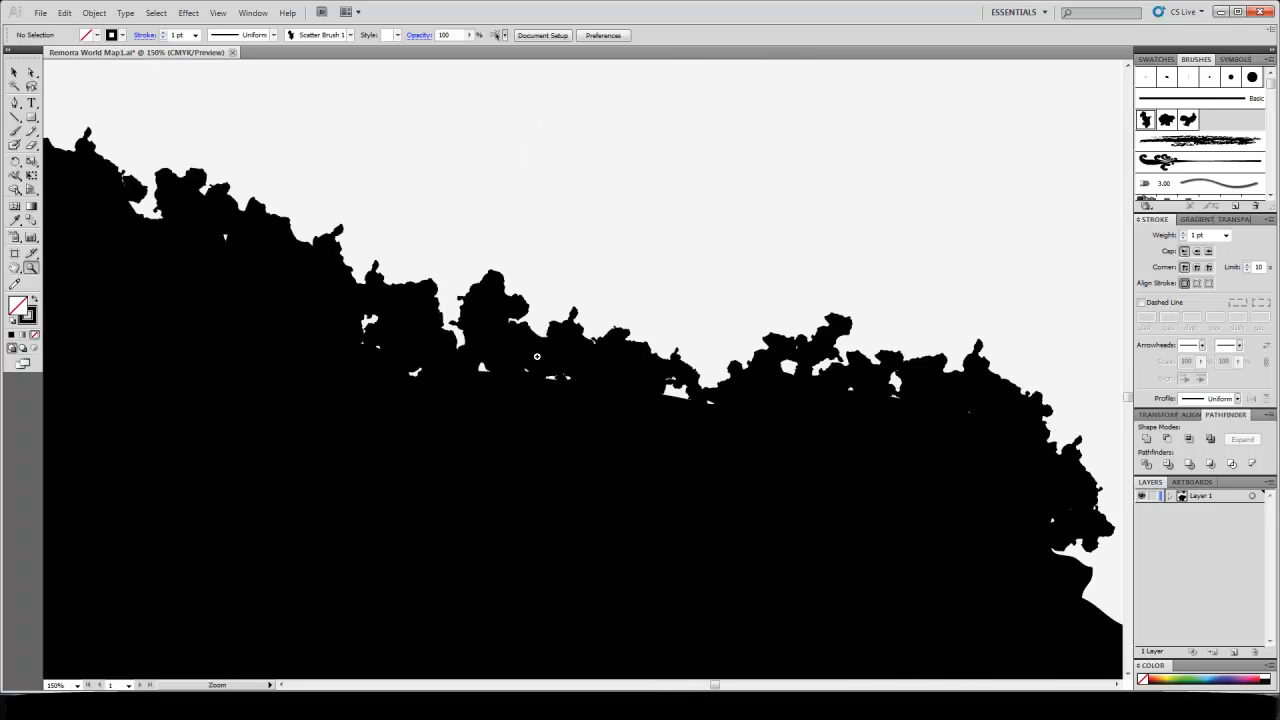
{"action": "left_click", "coordinate": [14, 72]}
{"action": "key", "text": "z"}
{"action": "left_click", "coordinate": [659, 370], "text": "alt"}
{"action": "left_click", "coordinate": [668, 361], "text": "alt"}
{"action": "left_click_drag", "start_coordinate": [452, 345], "coordinate": [663, 419]}
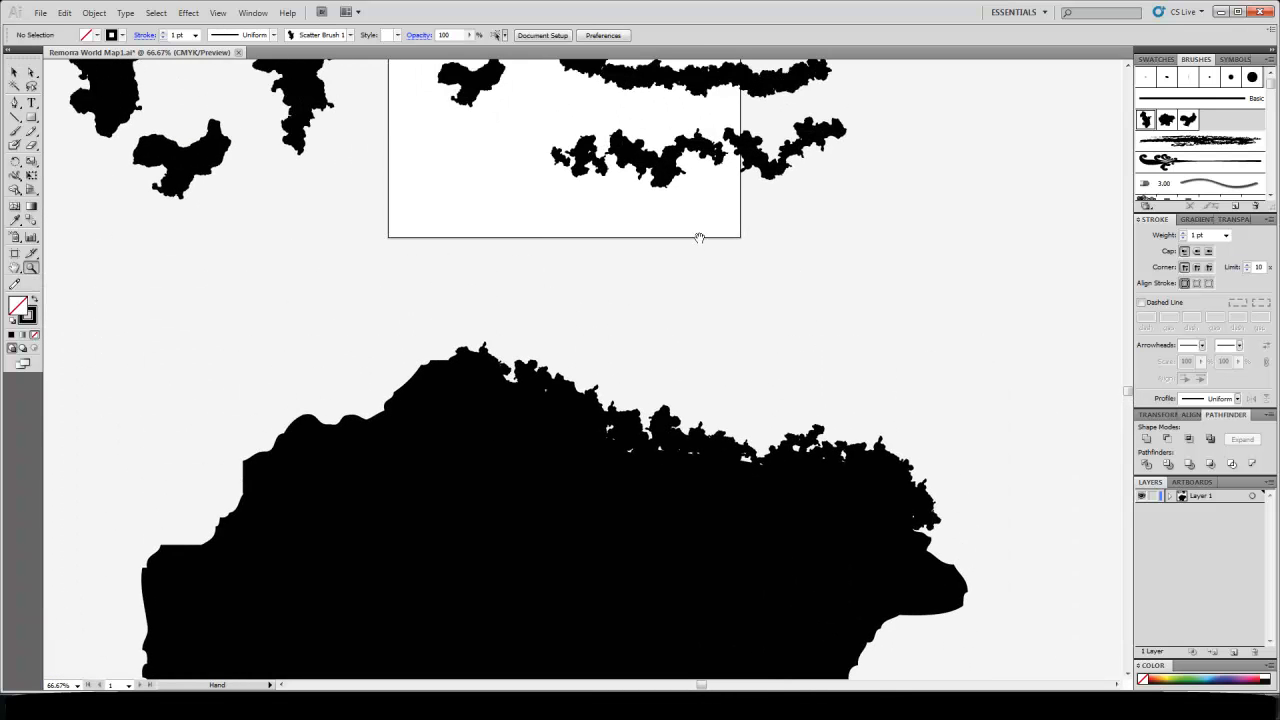
{"action": "left_click_drag", "start_coordinate": [700, 238], "coordinate": [697, 345]}
Review the size, spacing, scatter and rotation options of Scatter Brush 1, and leave them without making changes
{"action": "left_click", "coordinate": [13, 72]}
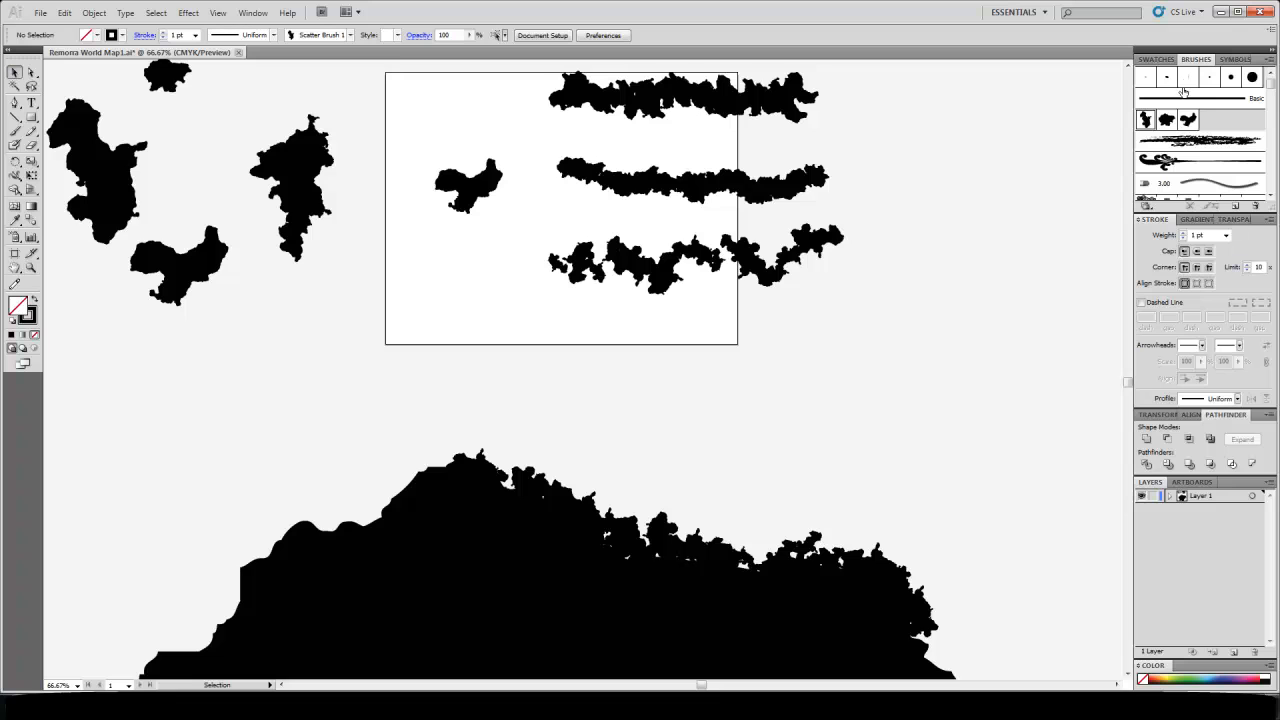
{"action": "double_click", "coordinate": [1146, 118]}
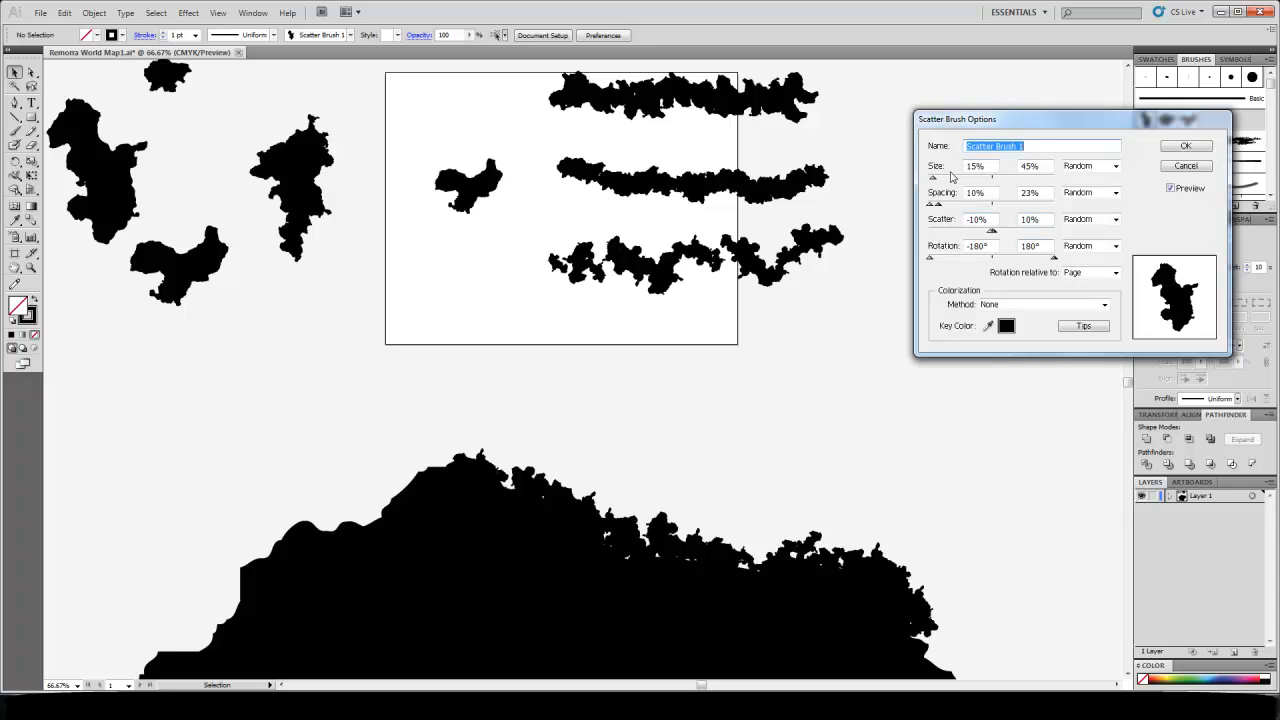
{"action": "left_click_drag", "start_coordinate": [1008, 126], "coordinate": [963, 135]}
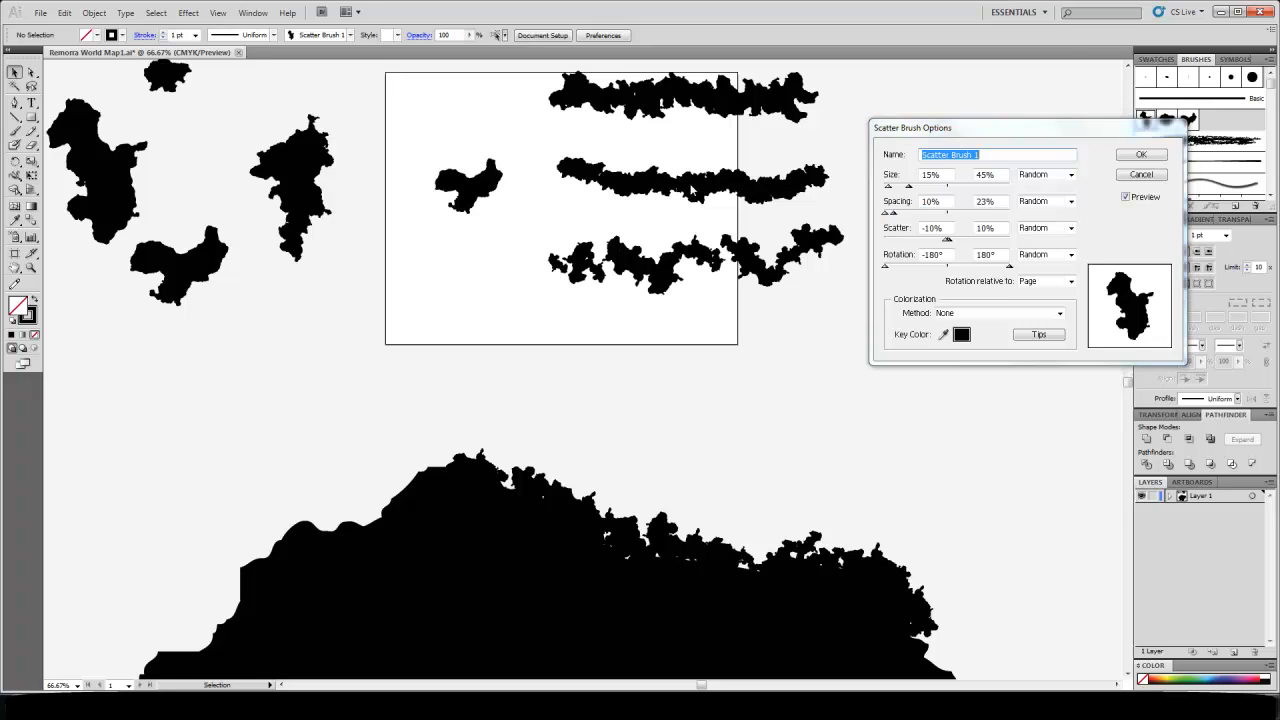
{"action": "left_click", "coordinate": [1130, 176]}
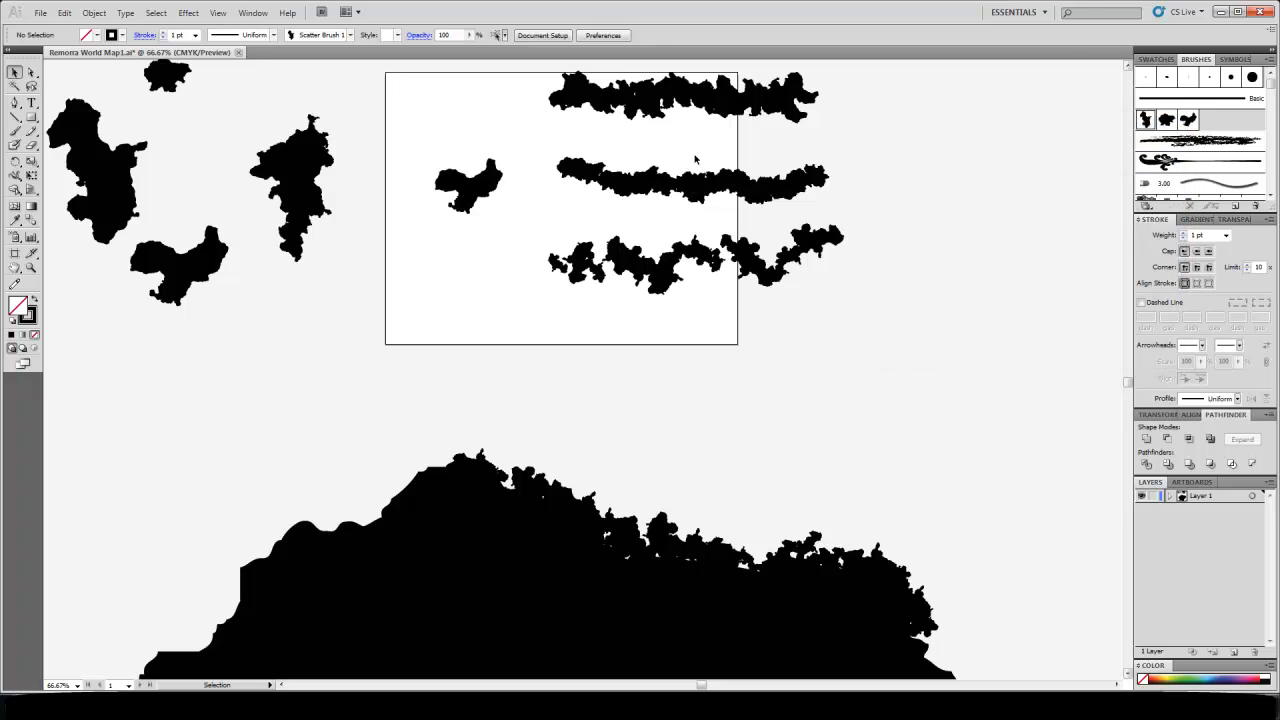
Open the options of Scatter Brush 3, used by the uppermost sample stroke, and set its maximum scatter to 16%
{"action": "left_click", "coordinate": [708, 100]}
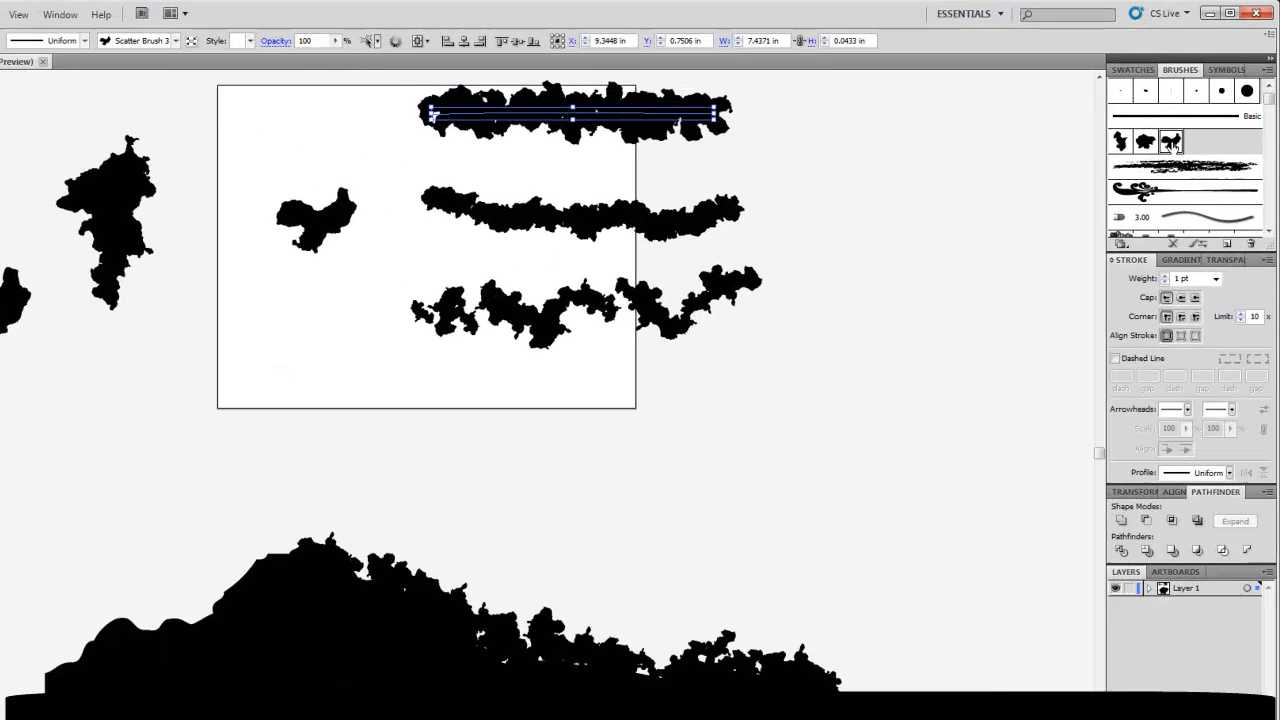
{"action": "double_click", "coordinate": [1188, 120]}
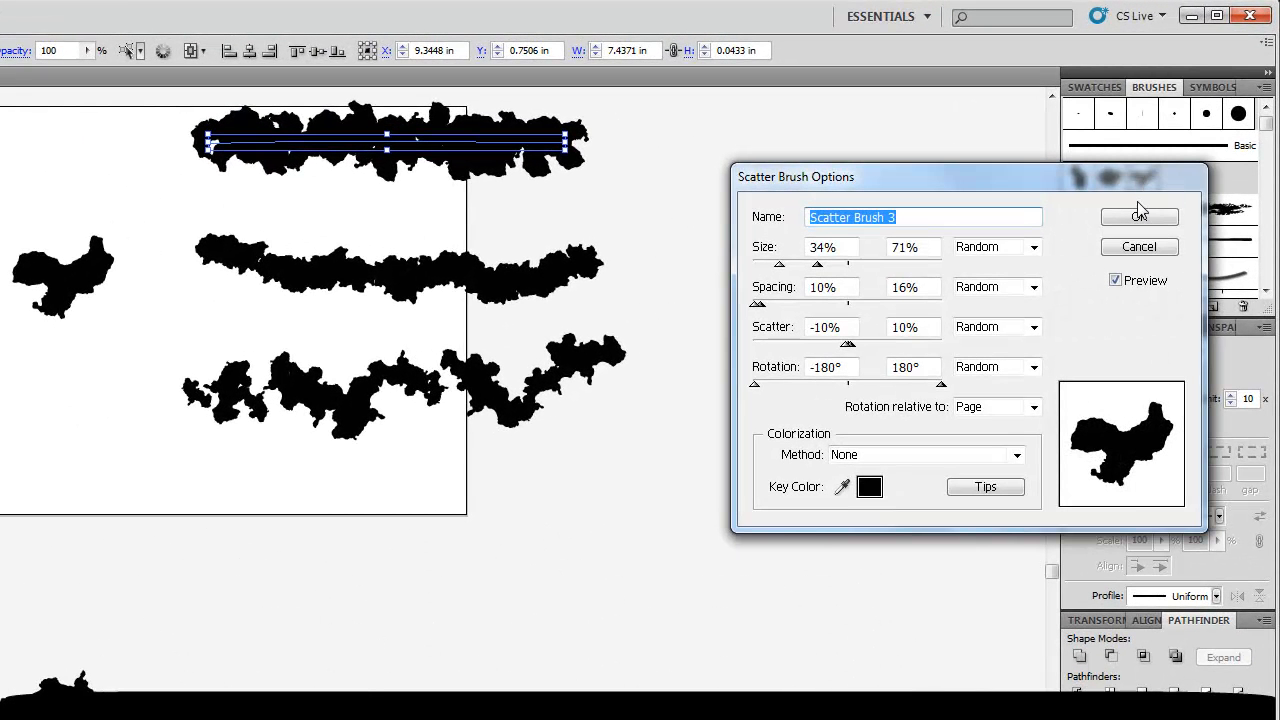
{"action": "left_click_drag", "start_coordinate": [913, 184], "coordinate": [893, 206]}
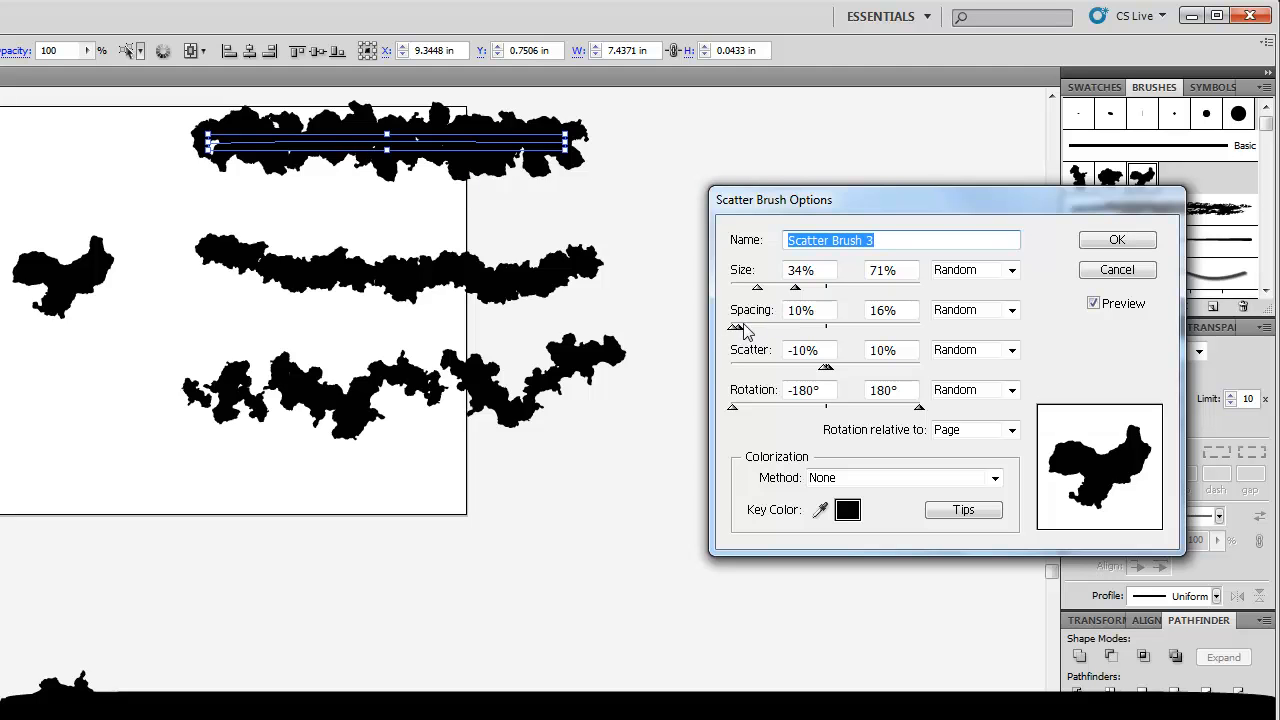
{"action": "mouse_move", "coordinate": [738, 329]}
{"action": "left_mouse_down"}
{"action": "mouse_move", "coordinate": [895, 333]}
{"action": "mouse_move", "coordinate": [738, 332]}
{"action": "left_mouse_up"}
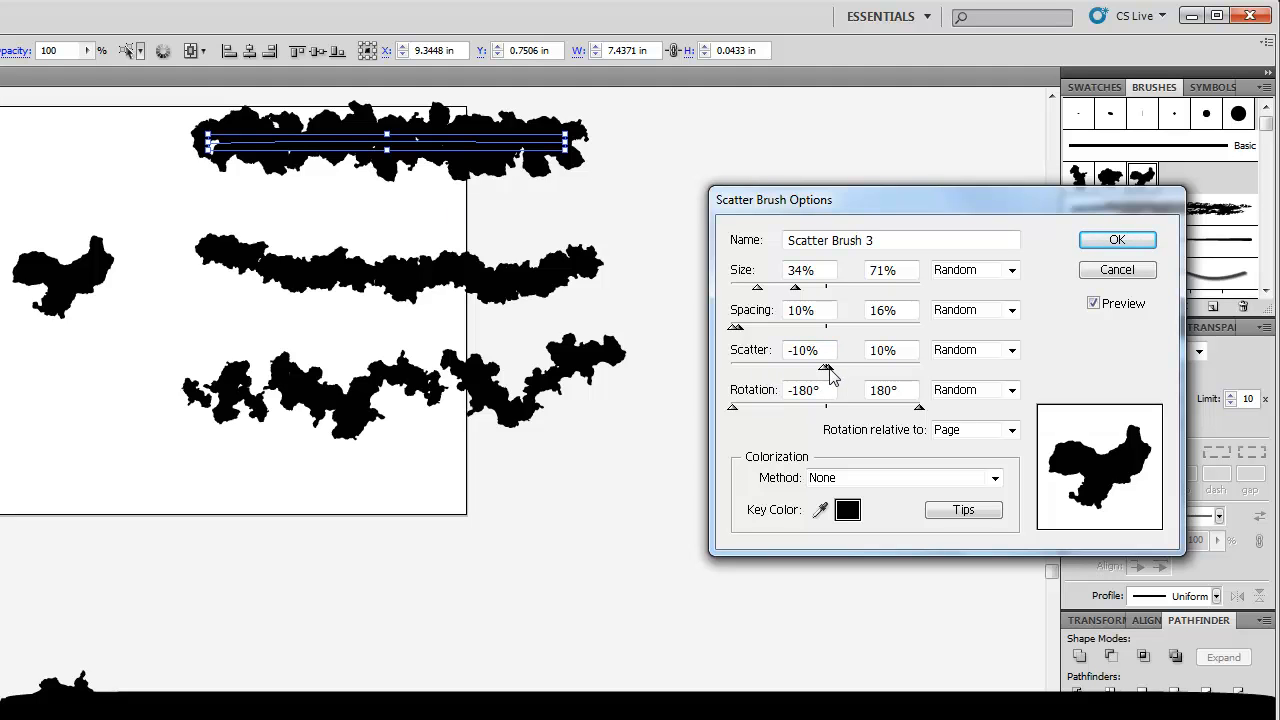
{"action": "mouse_move", "coordinate": [826, 368]}
{"action": "left_mouse_down"}
{"action": "mouse_move", "coordinate": [874, 374]}
{"action": "mouse_move", "coordinate": [846, 372]}
{"action": "left_mouse_up"}
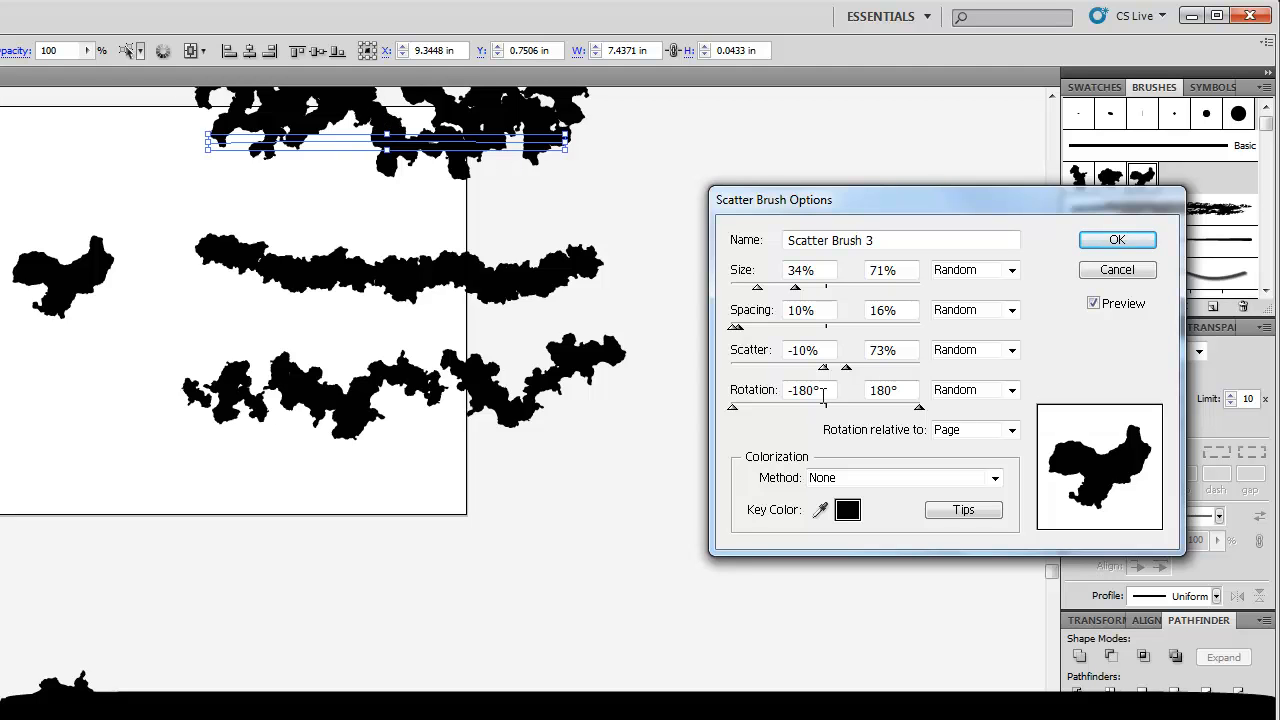
{"action": "left_click_drag", "start_coordinate": [845, 370], "coordinate": [831, 369]}
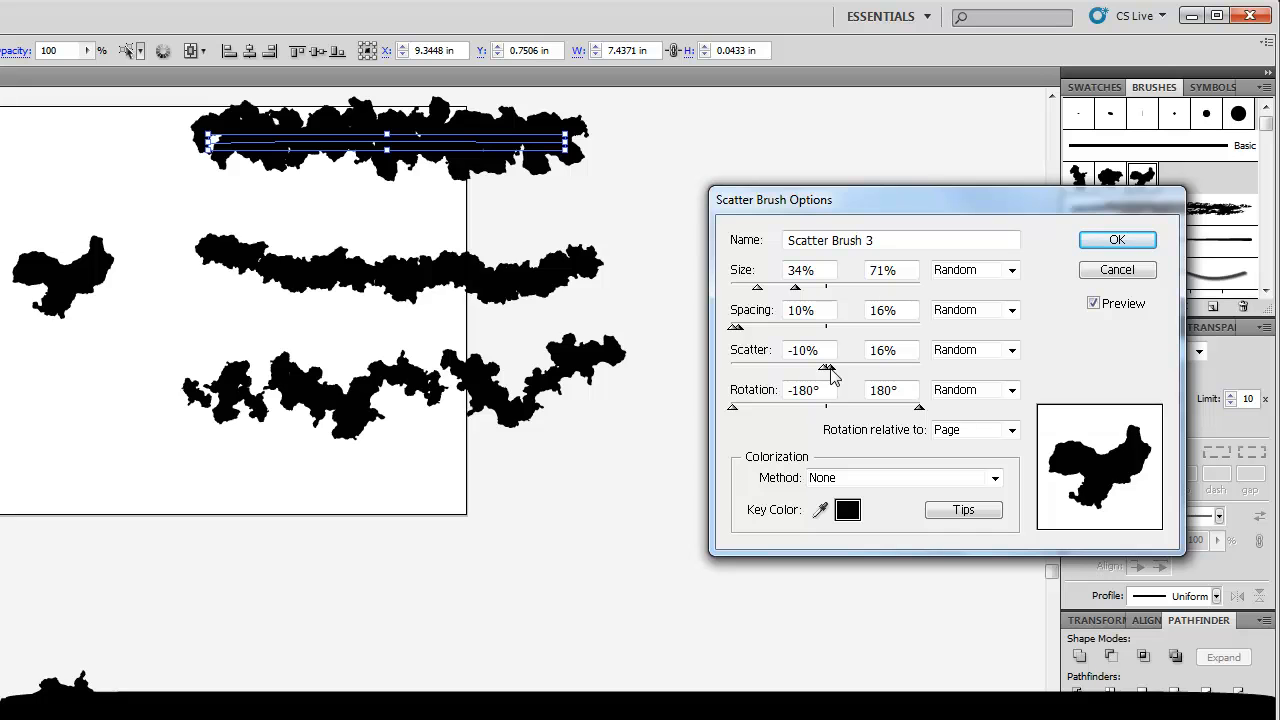
Set Scatter Brush 3's minimum scatter to -20%, accept the options while leaving existing strokes as they are, and deselect the stroke
{"action": "mouse_move", "coordinate": [826, 368]}
{"action": "left_mouse_down"}
{"action": "mouse_move", "coordinate": [800, 372]}
{"action": "mouse_move", "coordinate": [822, 372]}
{"action": "left_mouse_up"}
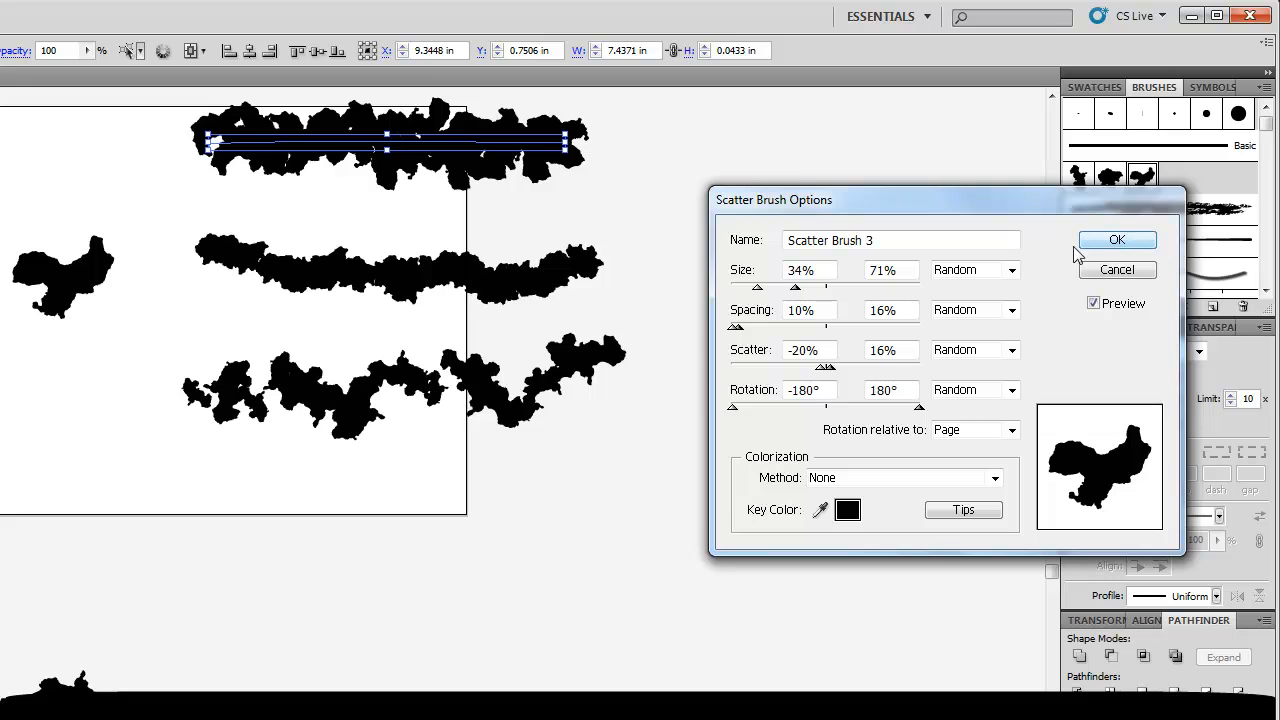
{"action": "left_click", "coordinate": [1112, 247]}
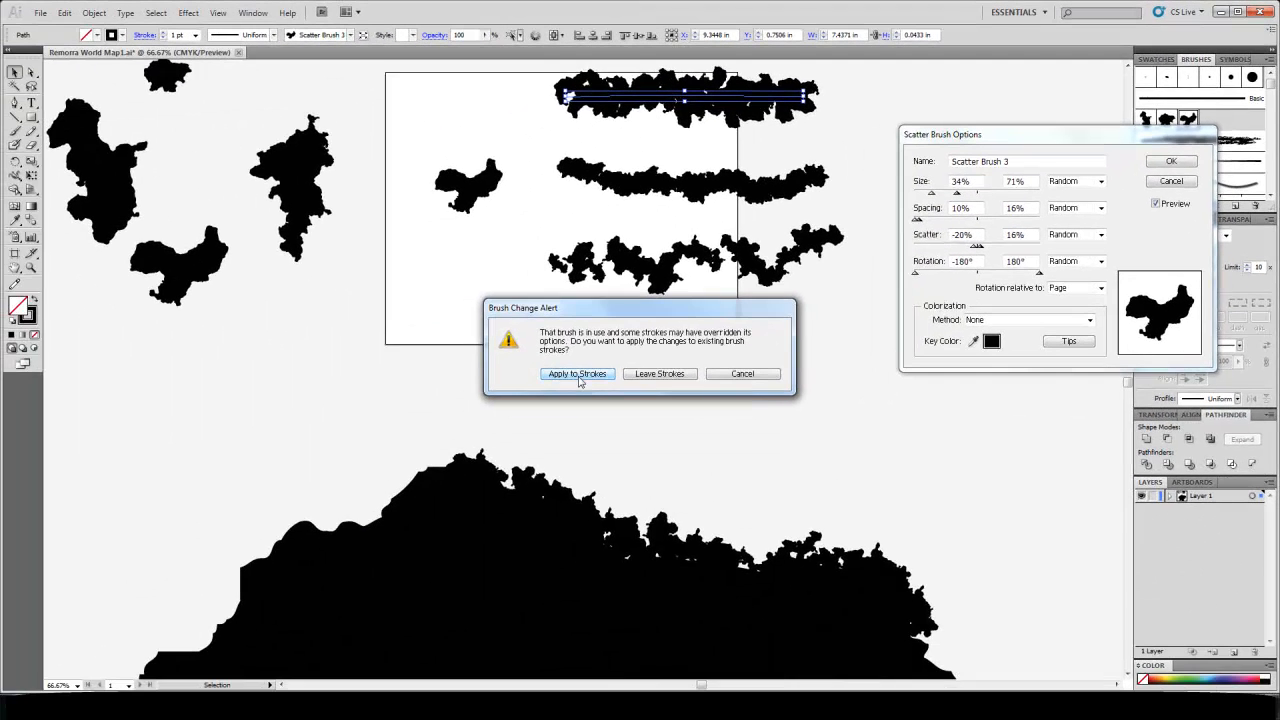
{"action": "left_click", "coordinate": [663, 380]}
{"action": "left_click", "coordinate": [902, 236]}
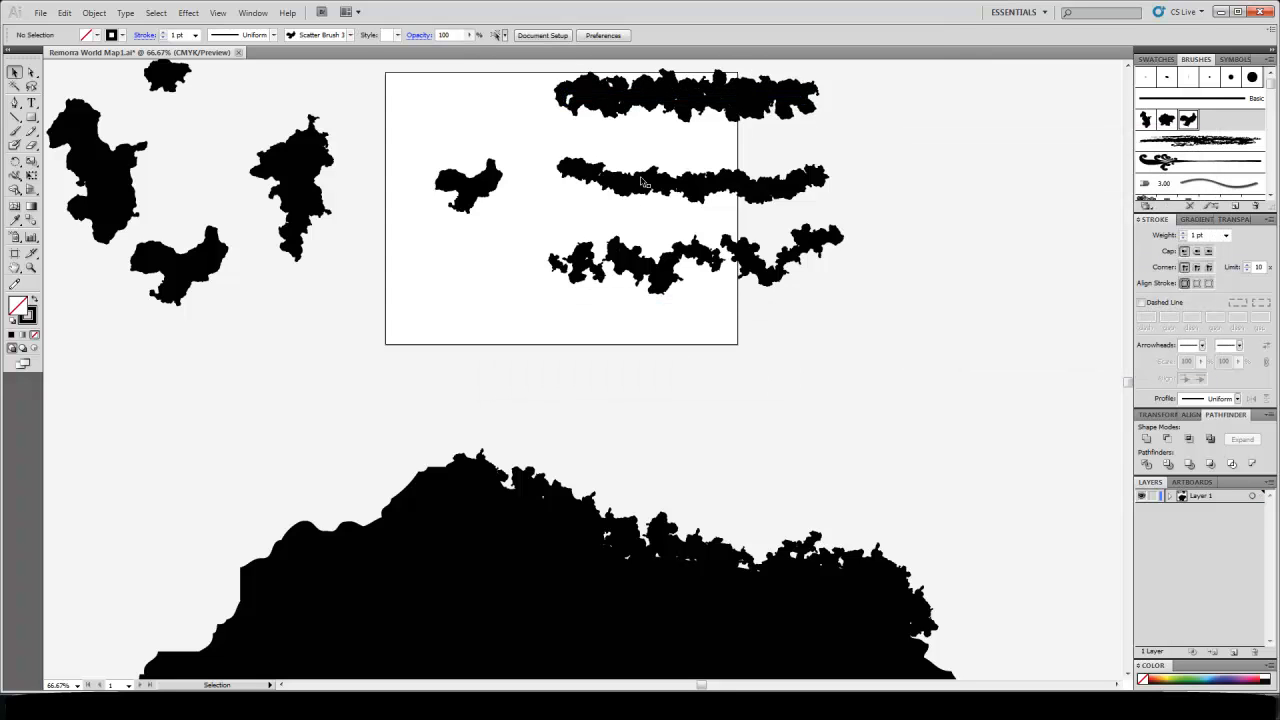
Move the three sample coastline strokes together a little lower on the artboard and deselect them
{"action": "scroll", "coordinate": [644, 198], "scroll_direction": "up", "scroll_amount": 4}
{"action": "scroll", "coordinate": [646, 193], "scroll_direction": "down", "scroll_amount": 1}
{"action": "left_click_drag", "start_coordinate": [831, 98], "coordinate": [640, 362]}
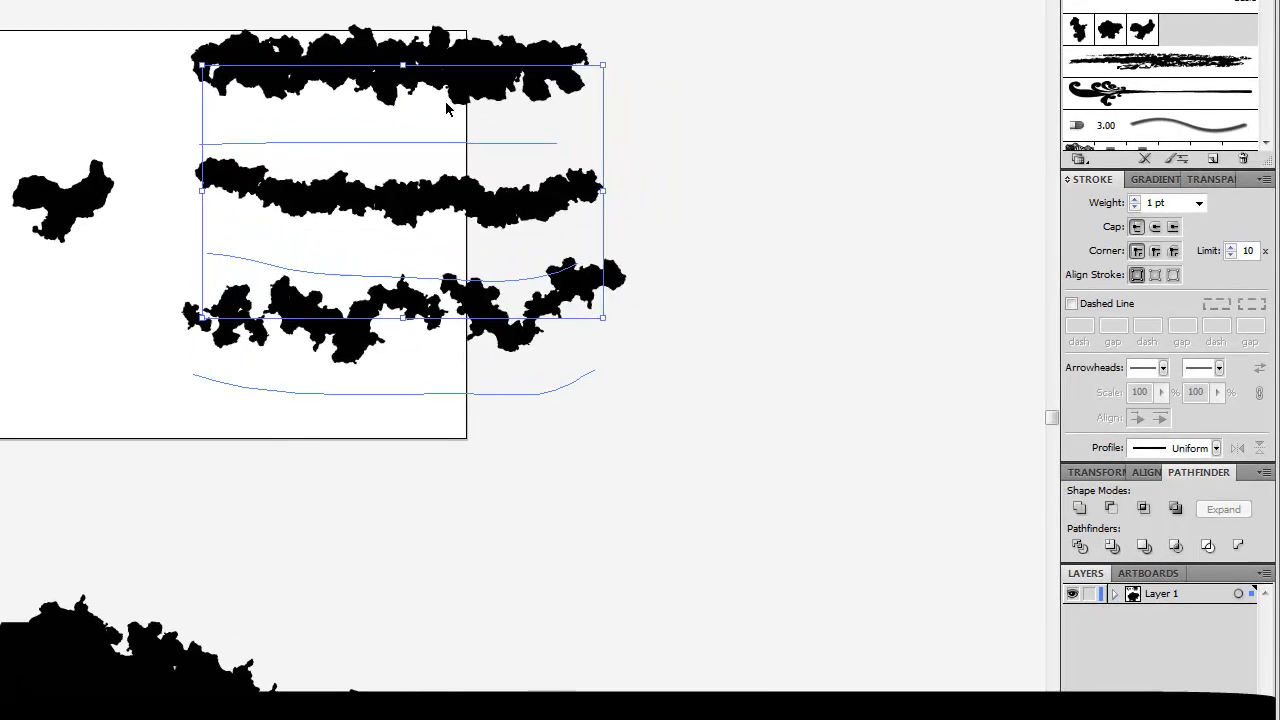
{"action": "left_click", "coordinate": [803, 111]}
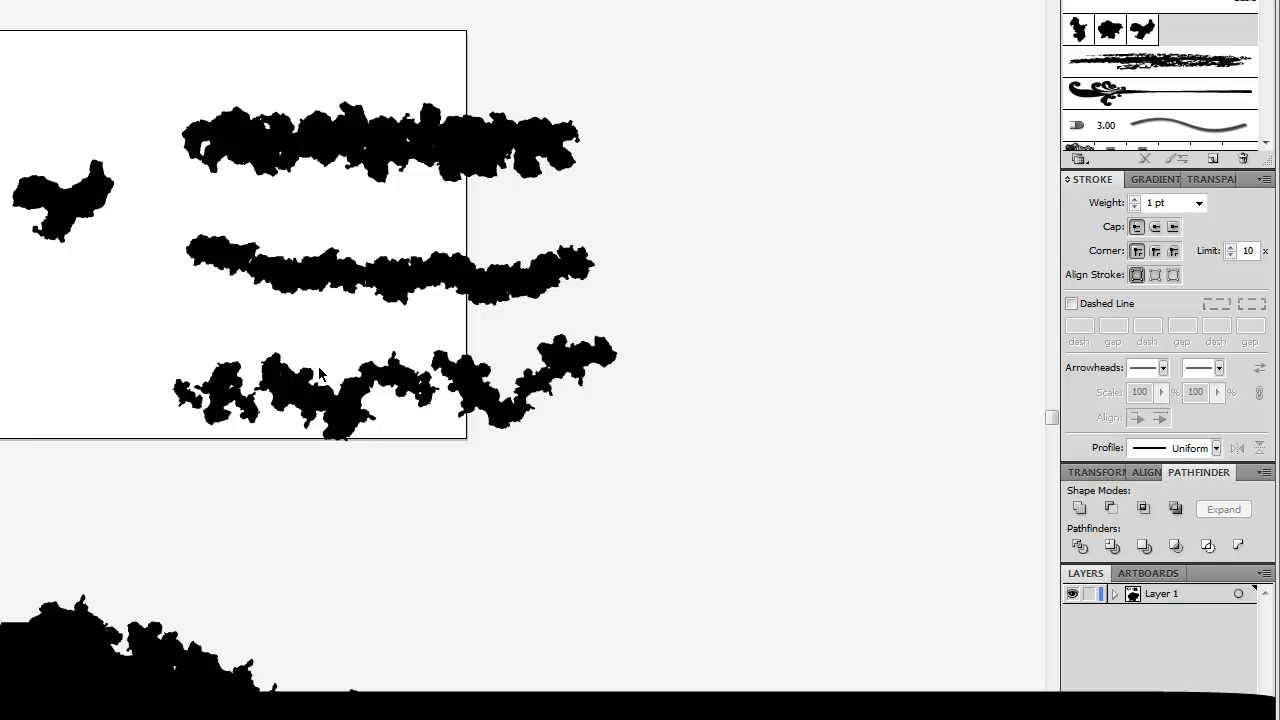
Apply Scatter Brush 3 to the lowest sample stroke
{"action": "left_click", "coordinate": [400, 395]}
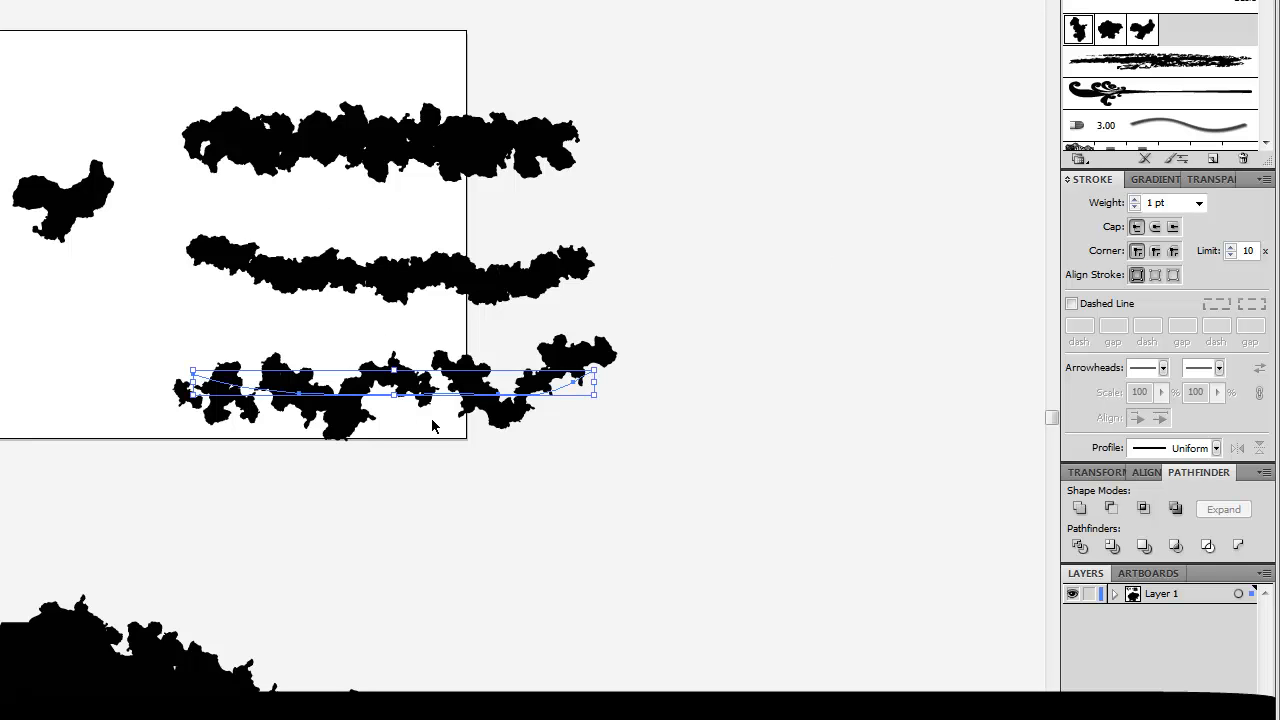
{"action": "left_click", "coordinate": [1142, 29]}
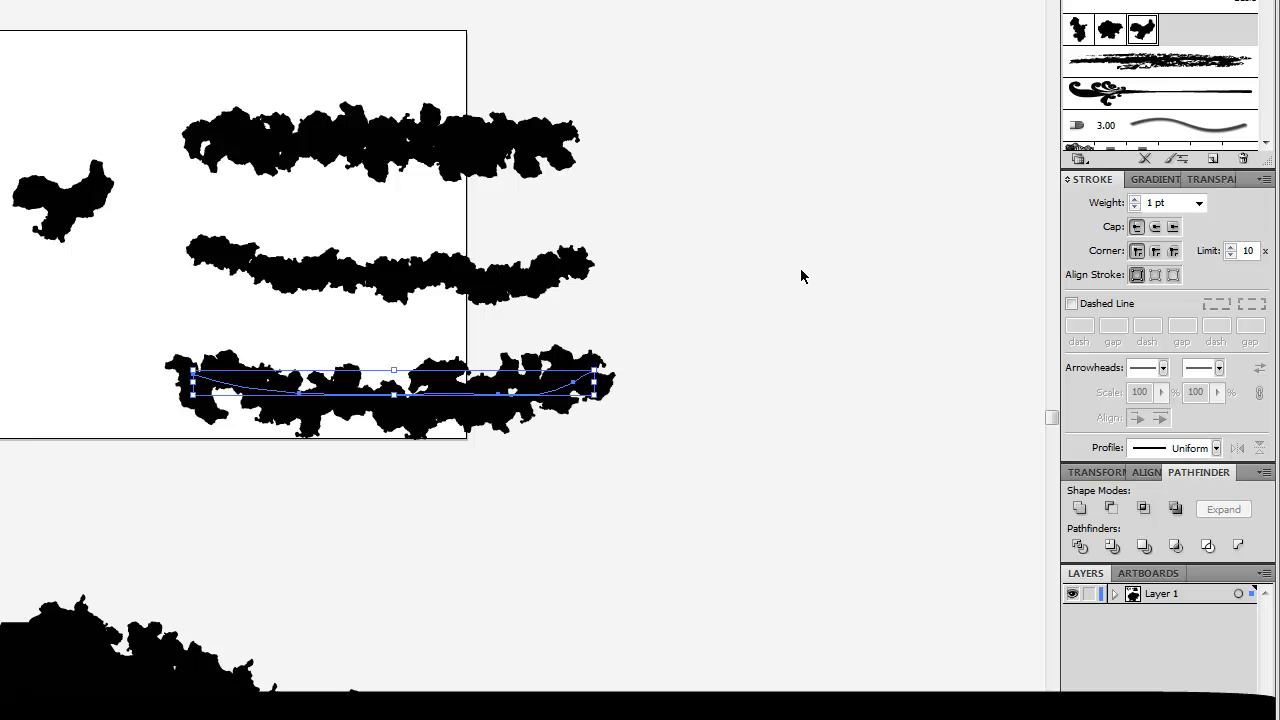
{"action": "double_click", "coordinate": [1142, 29]}
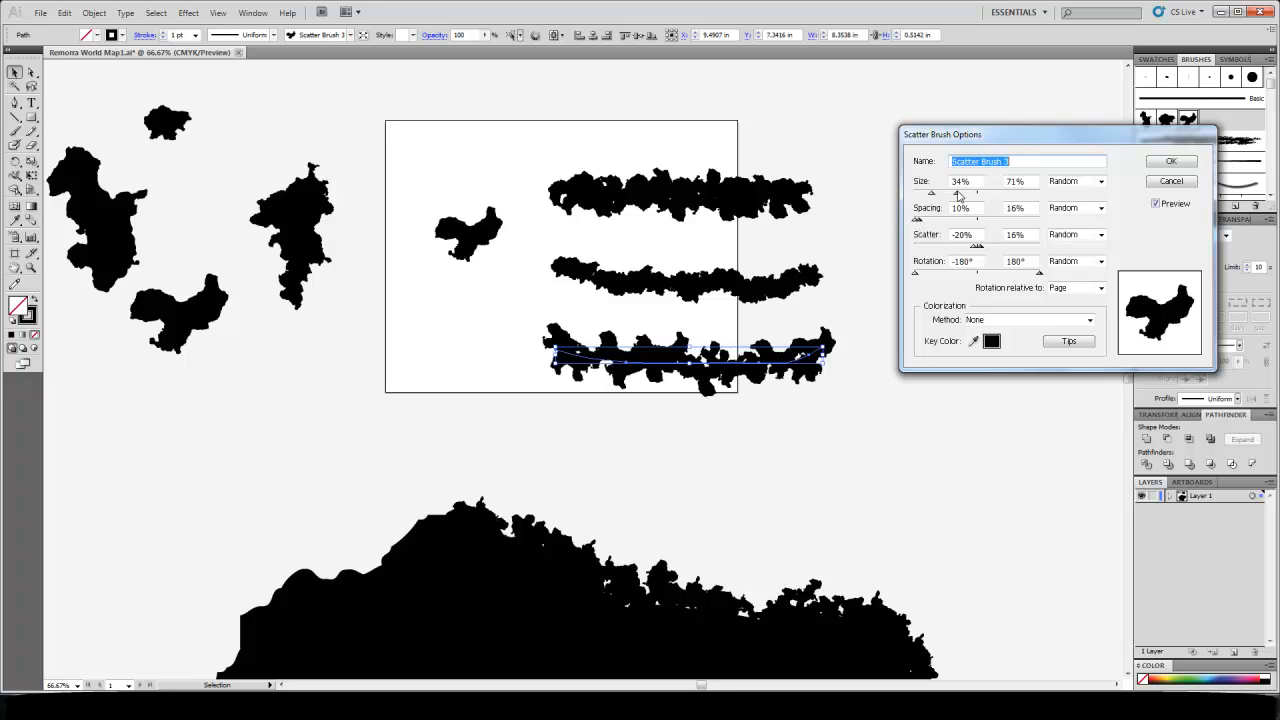
{"action": "left_click_drag", "start_coordinate": [958, 193], "coordinate": [956, 195]}
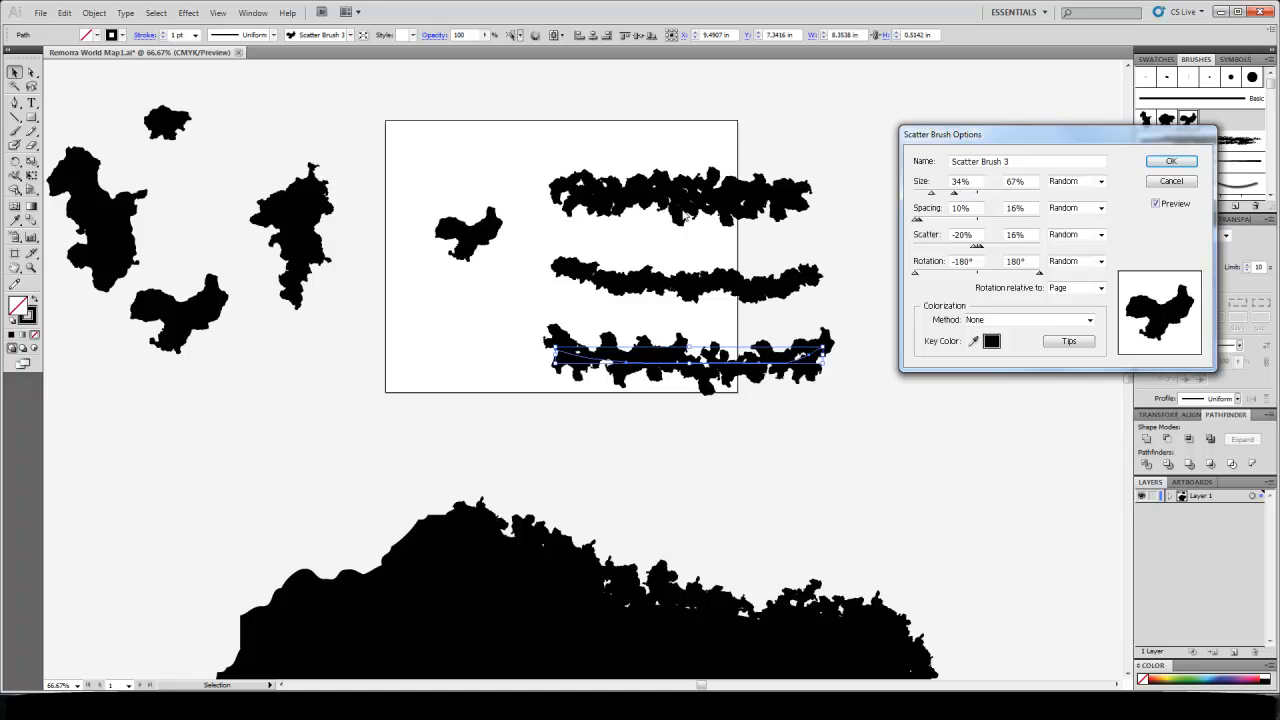
{"action": "left_click", "coordinate": [1172, 185]}
Try Scatter Brush 1 on the uppermost sample stroke, undo it, and deselect the stroke
{"action": "left_click", "coordinate": [730, 211]}
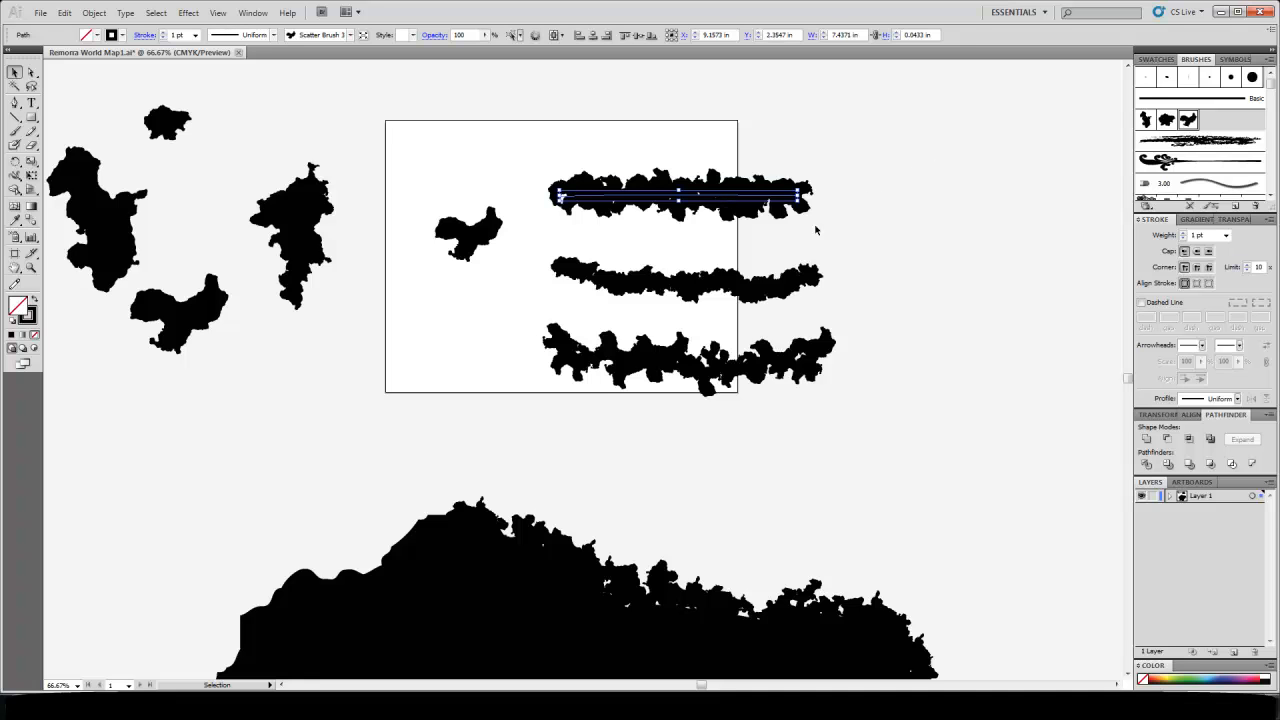
{"action": "left_click", "coordinate": [1145, 120]}
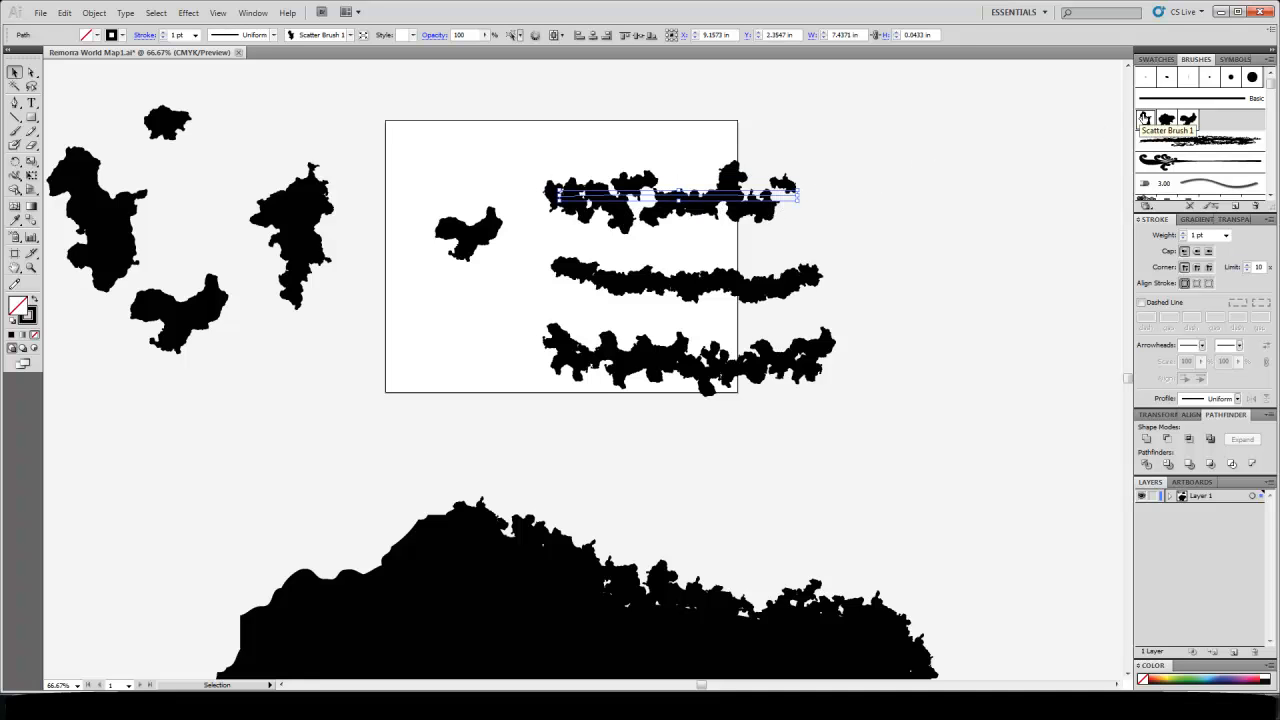
{"action": "key", "text": "ctrl+z"}
{"action": "left_click", "coordinate": [843, 243]}
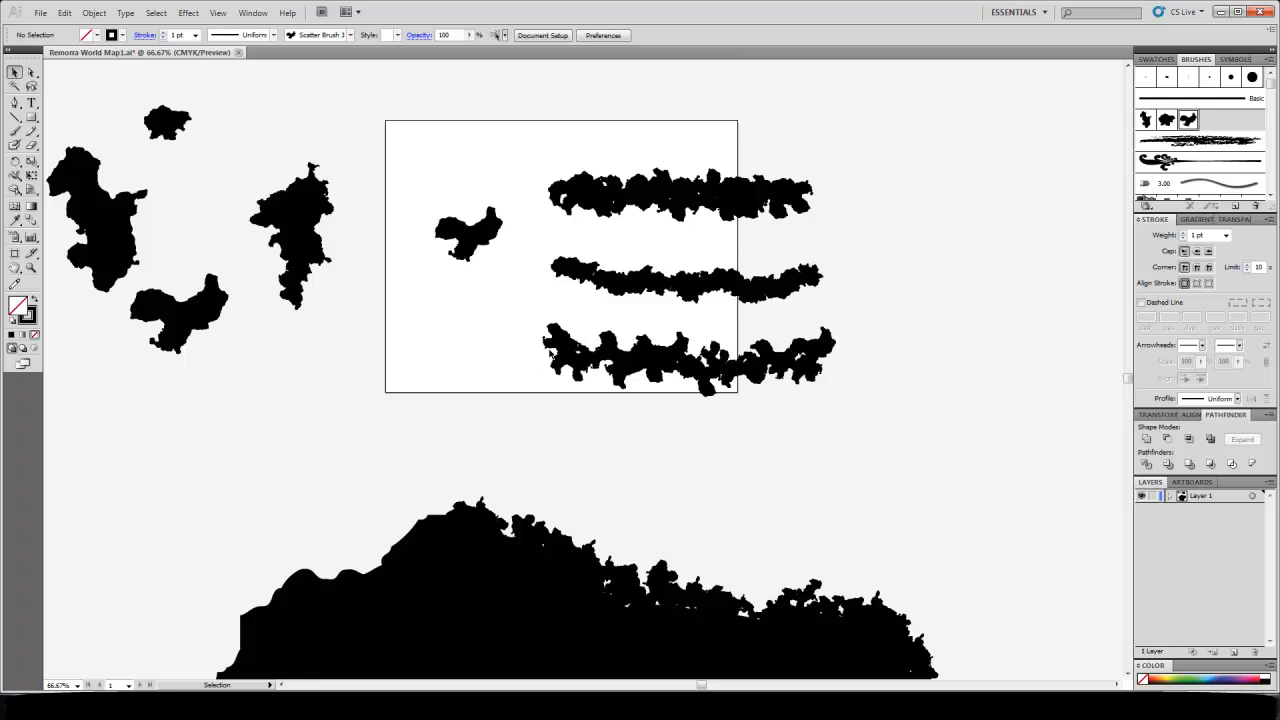
Examine the already brushed northeastern coast against the smooth edges on the rest of the landmass
{"action": "scroll", "coordinate": [563, 346], "scroll_direction": "down", "scroll_amount": 3}
{"action": "scroll", "coordinate": [563, 346], "scroll_direction": "down", "scroll_amount": 4}
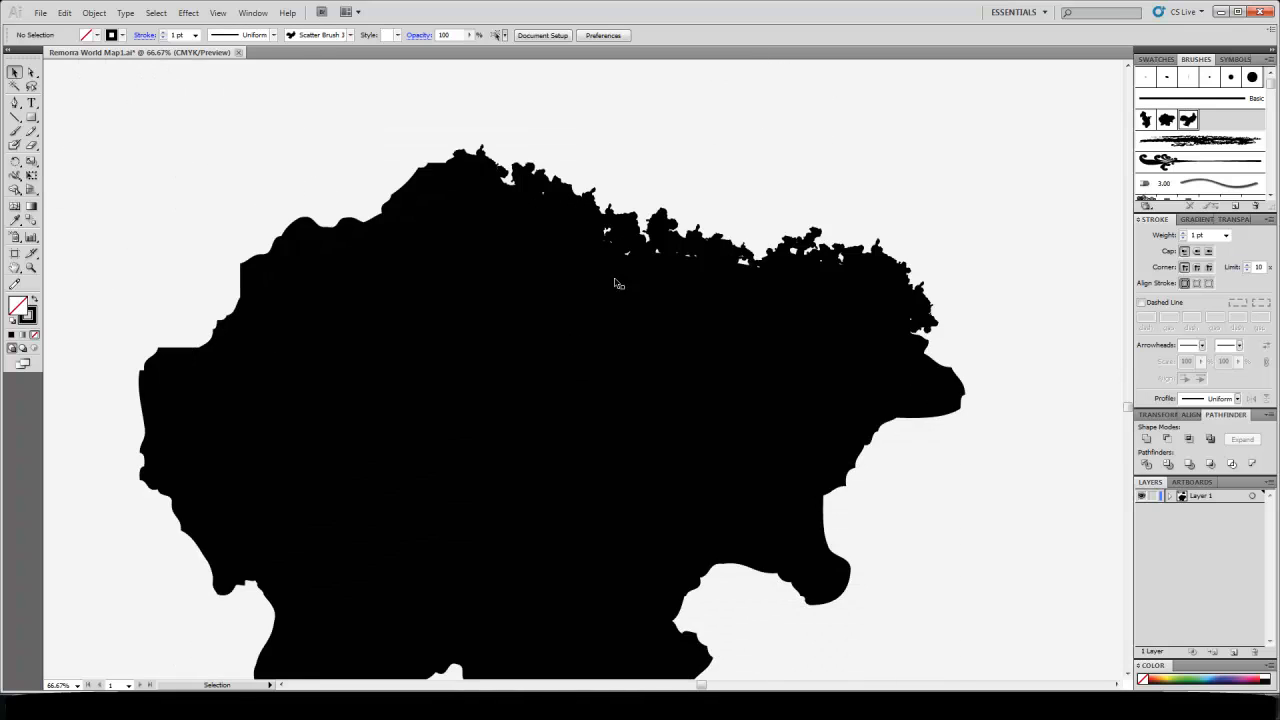
{"action": "left_click", "coordinate": [628, 229]}
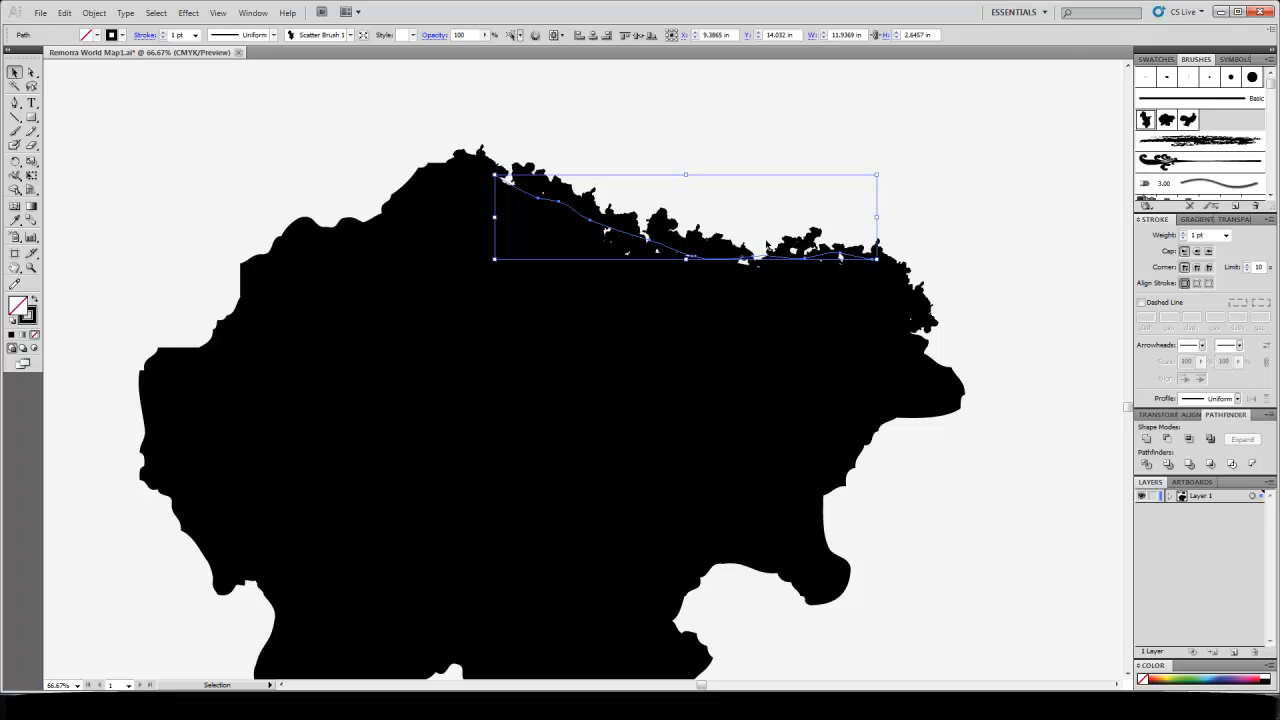
{"action": "left_click", "coordinate": [913, 219]}
{"action": "key", "text": "z"}
{"action": "left_click", "coordinate": [676, 241]}
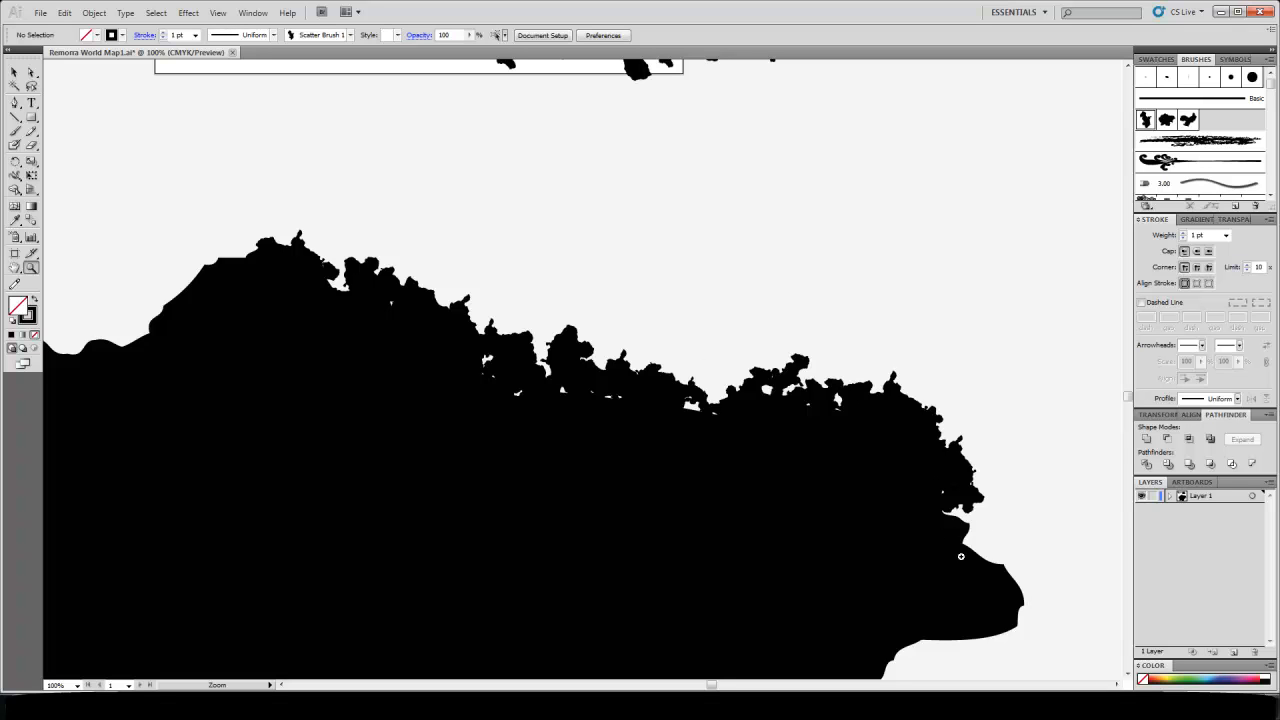
{"action": "scroll", "coordinate": [999, 583], "scroll_direction": "down", "scroll_amount": 6}
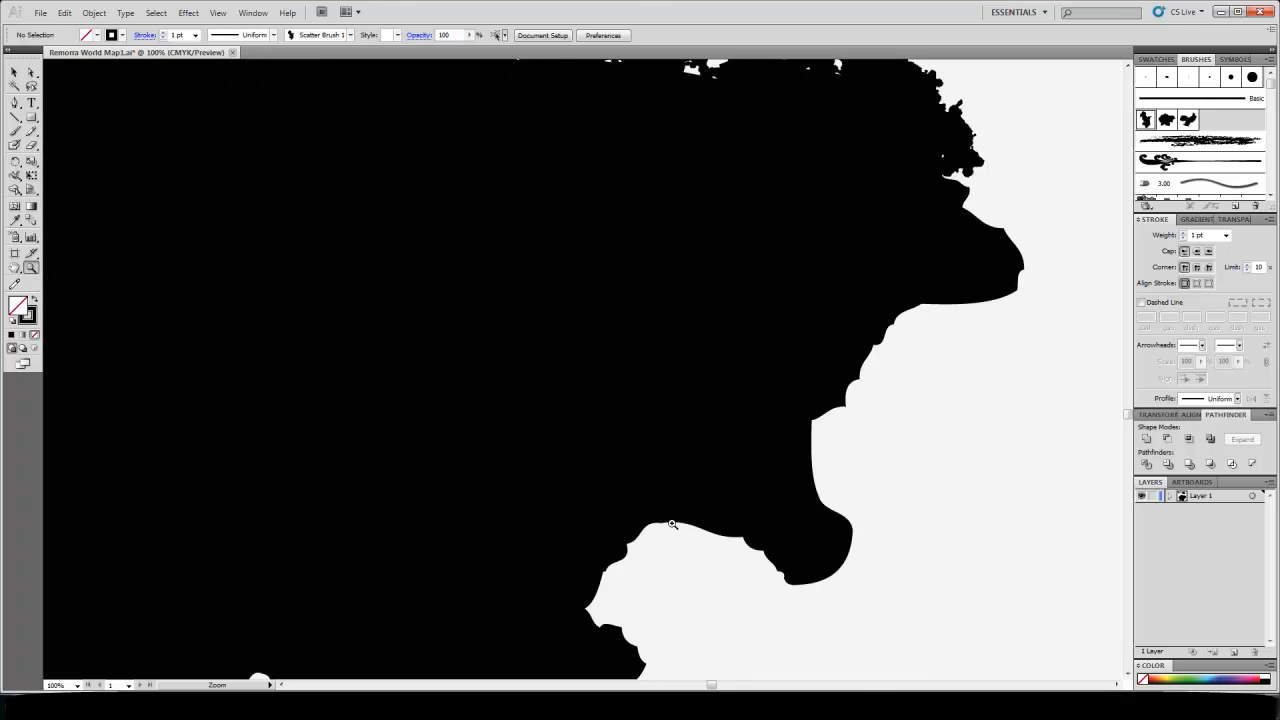
{"action": "left_click", "coordinate": [608, 305], "text": "alt"}
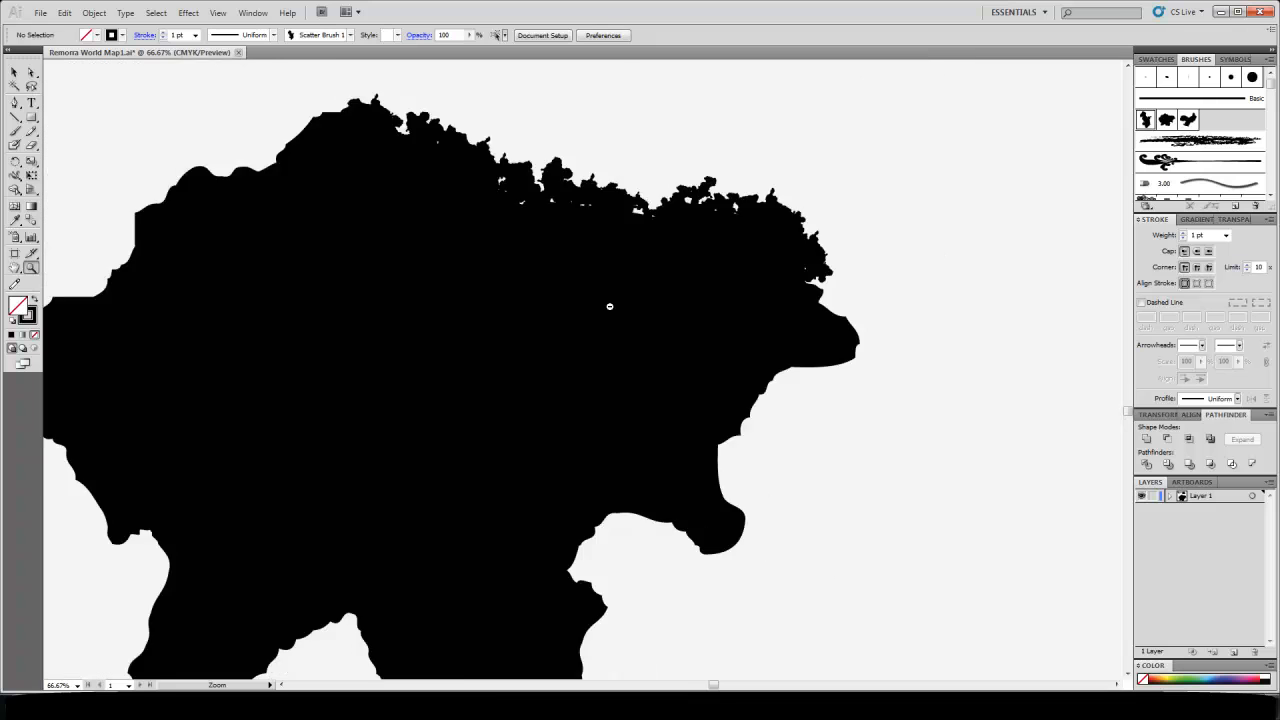
{"action": "left_click", "coordinate": [528, 371], "text": "alt"}
{"action": "left_click", "coordinate": [528, 371], "text": "alt"}
{"action": "left_click_drag", "start_coordinate": [514, 374], "coordinate": [615, 381]}
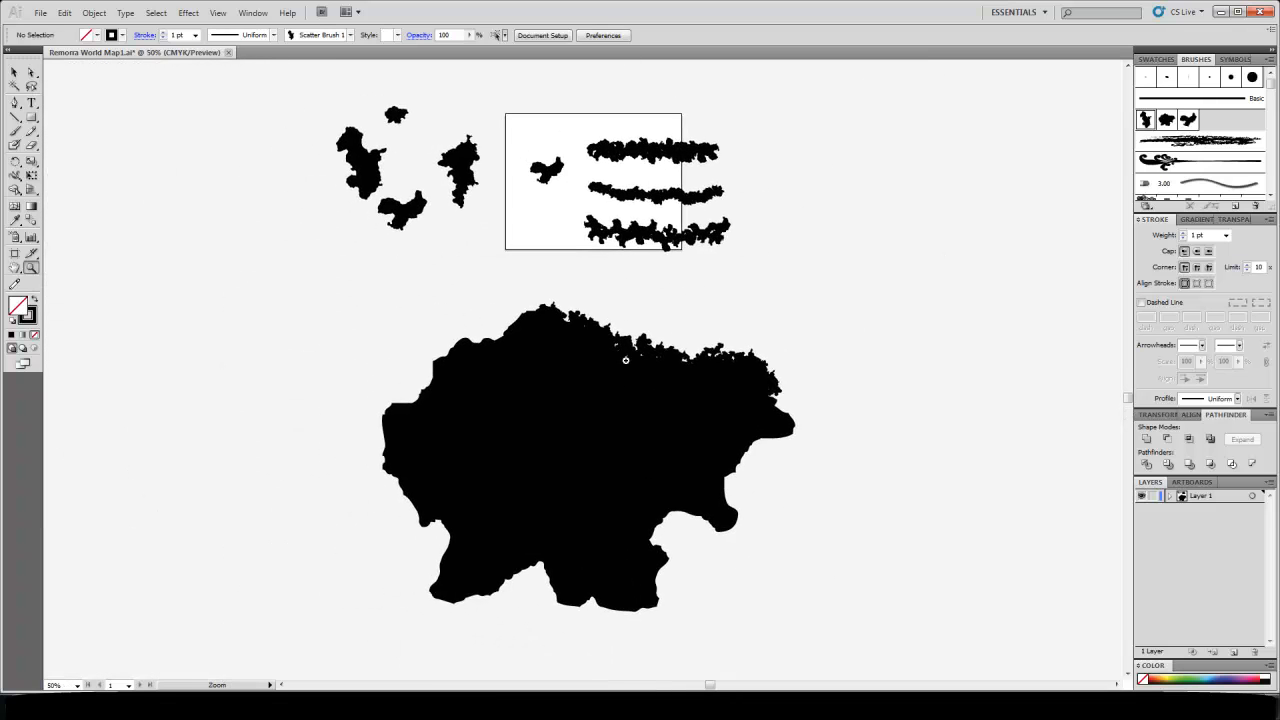
{"action": "left_click", "coordinate": [600, 375]}
{"action": "left_click", "coordinate": [535, 344]}
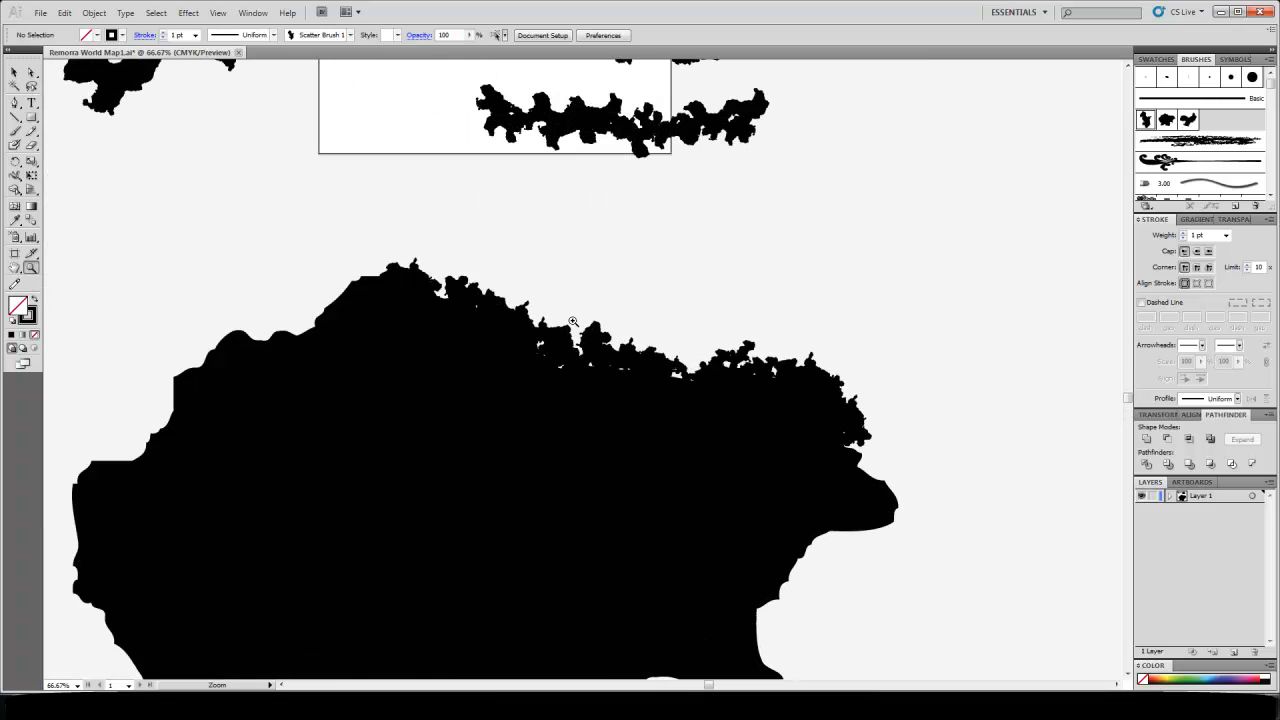
Paint a Scatter Brush 2 stroke along the smooth northwestern coast, from the landmass's peak down to its western shoulder
{"action": "left_click", "coordinate": [14, 131]}
{"action": "left_click", "coordinate": [1167, 120]}
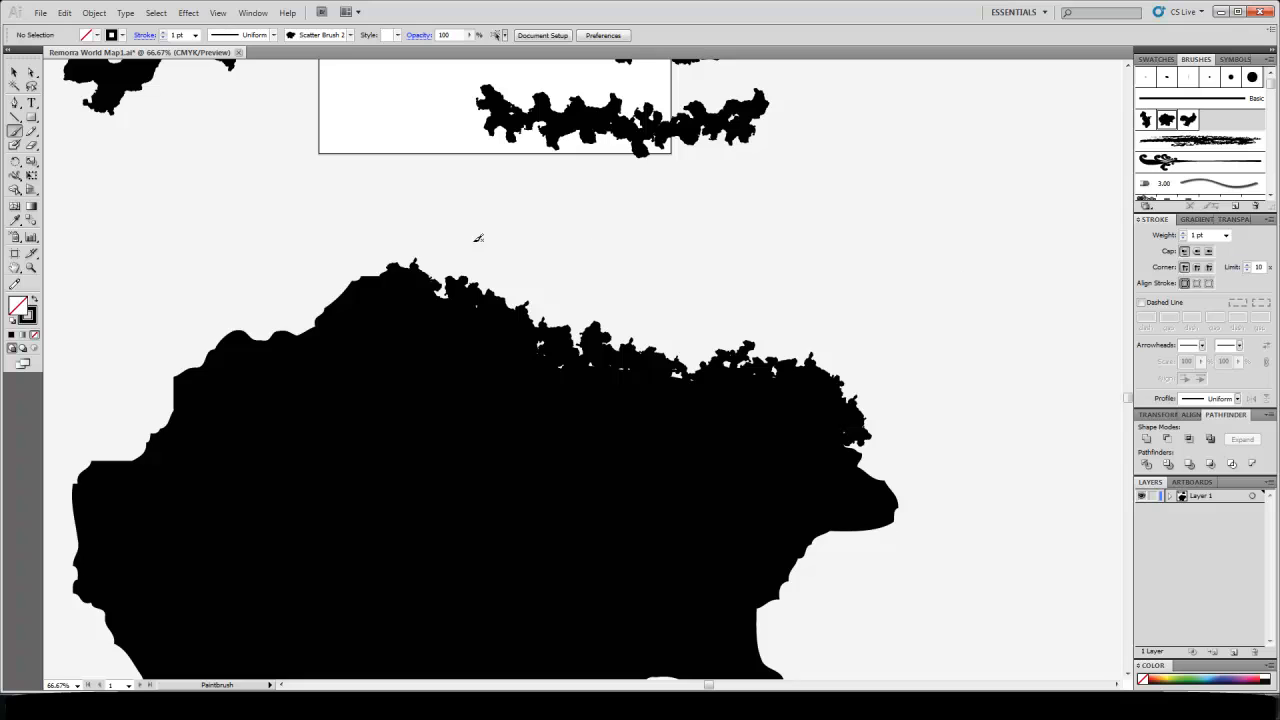
{"action": "left_click_drag", "start_coordinate": [411, 264], "coordinate": [359, 276]}
{"action": "left_click_drag", "start_coordinate": [176, 377], "coordinate": [175, 379]}
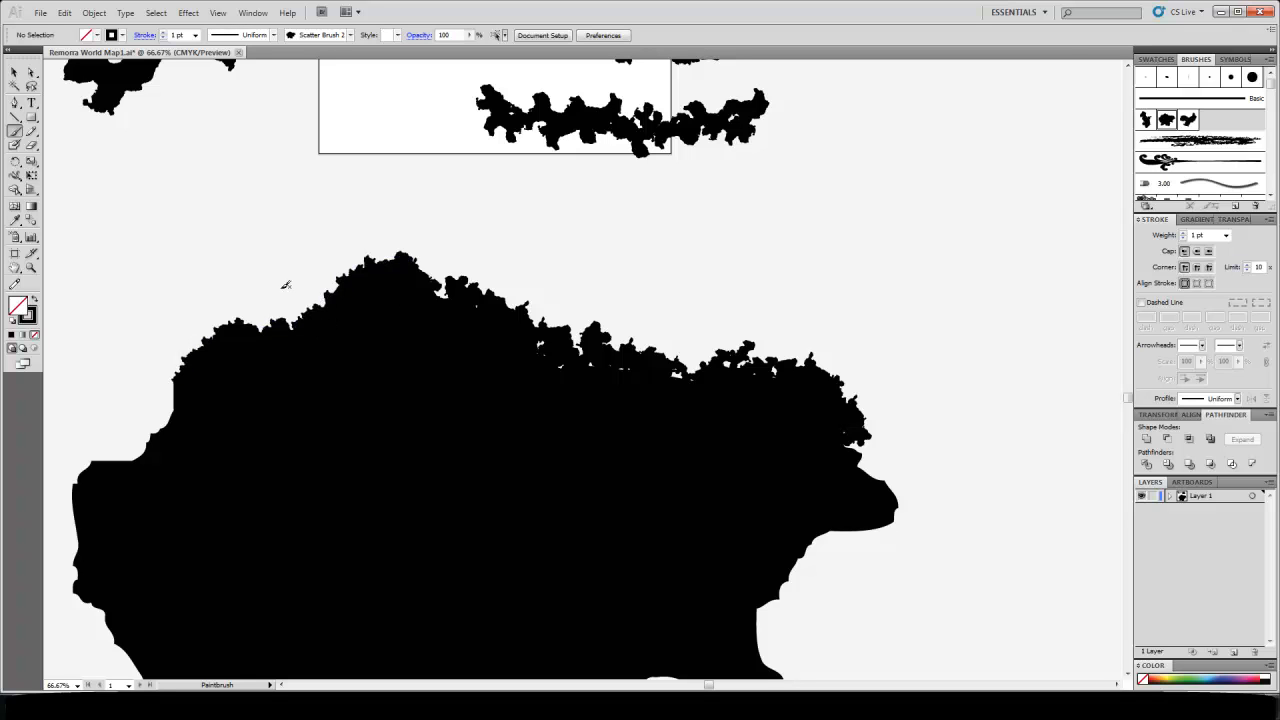
Paint Scatter Brush 3 strokes over the landmass's peak and the slope just west of it for larger outcrops
{"action": "key", "text": "z"}
{"action": "double_click", "coordinate": [287, 302]}
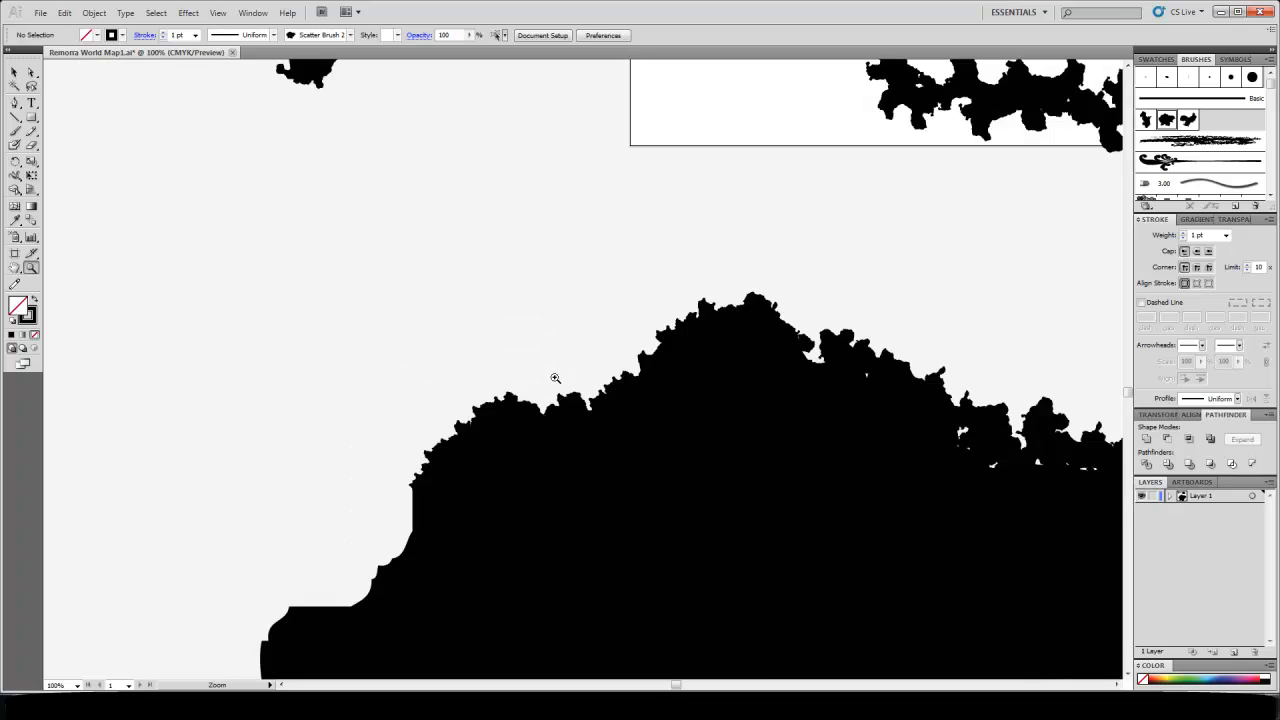
{"action": "left_click", "coordinate": [14, 72]}
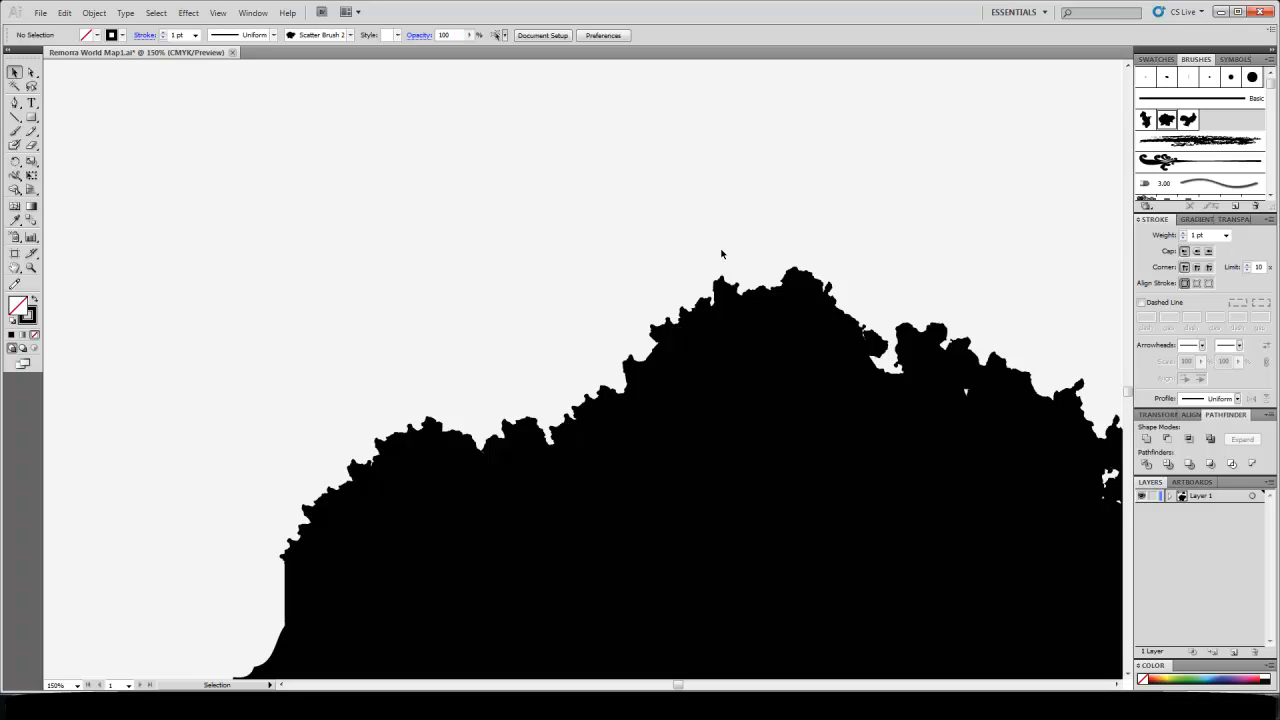
{"action": "left_click", "coordinate": [1188, 119]}
{"action": "left_click", "coordinate": [15, 131]}
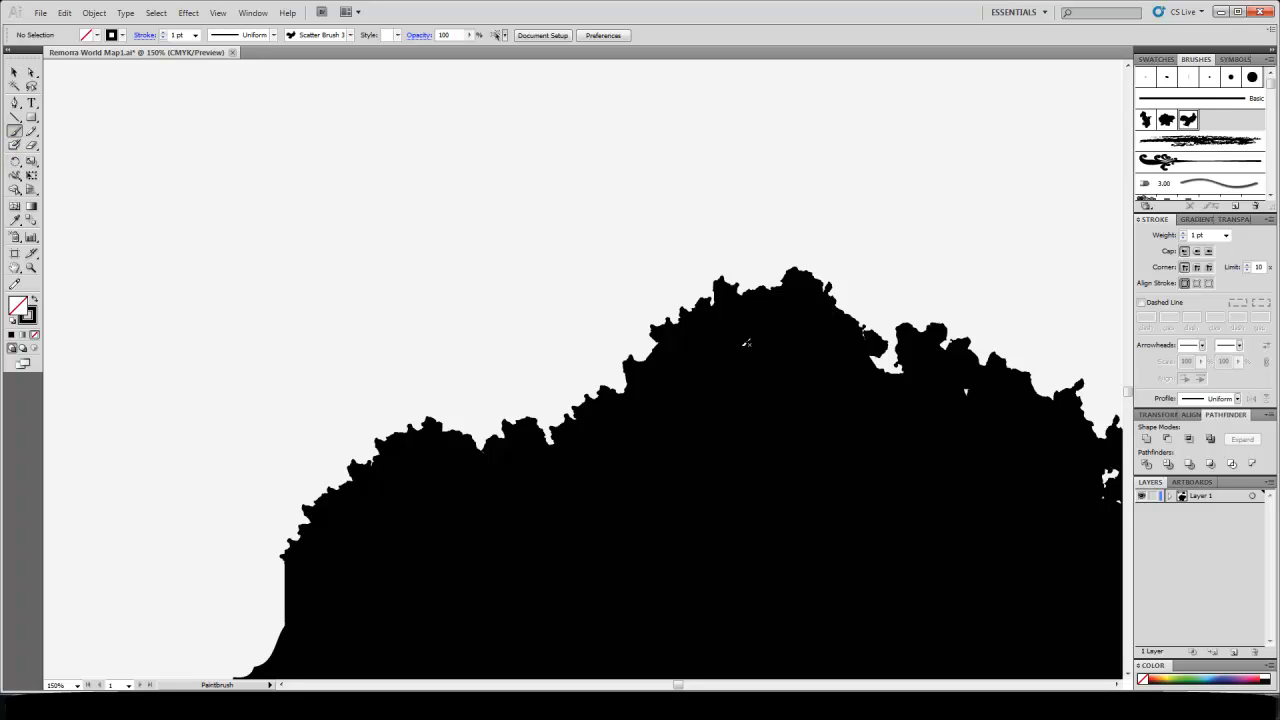
{"action": "left_click_drag", "start_coordinate": [676, 306], "coordinate": [670, 360]}
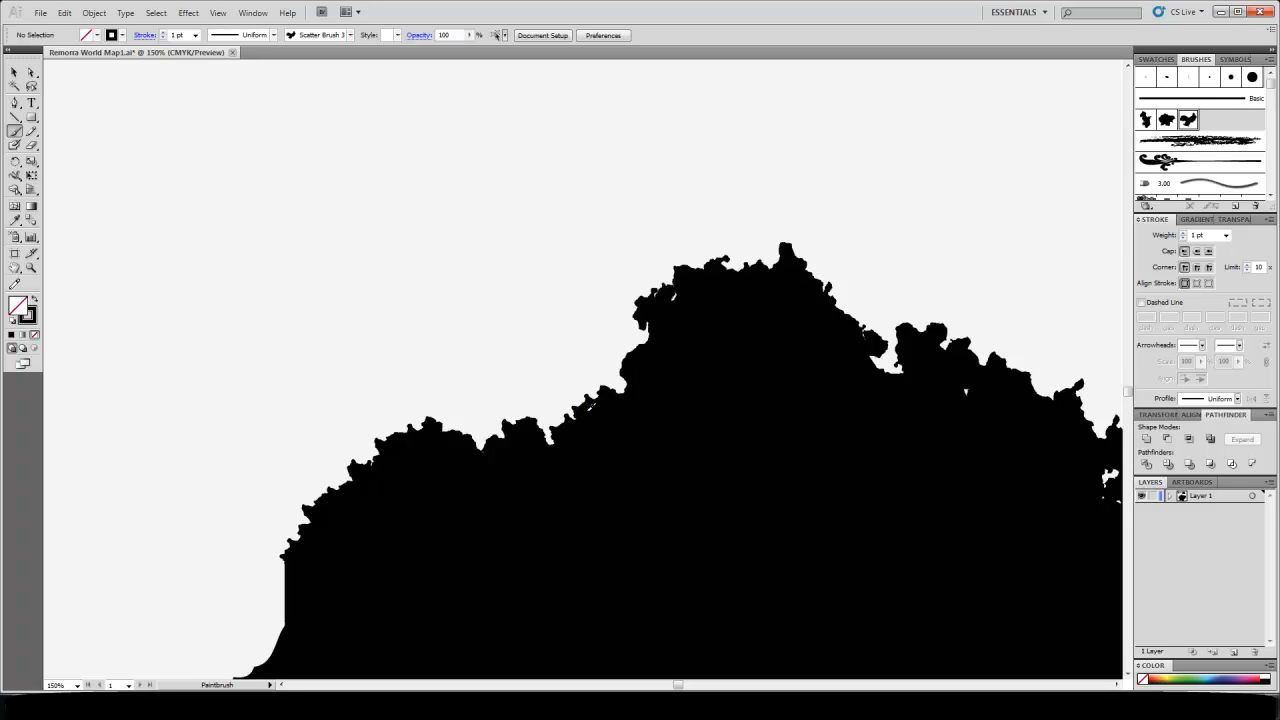
{"action": "left_click_drag", "start_coordinate": [591, 408], "coordinate": [663, 379]}
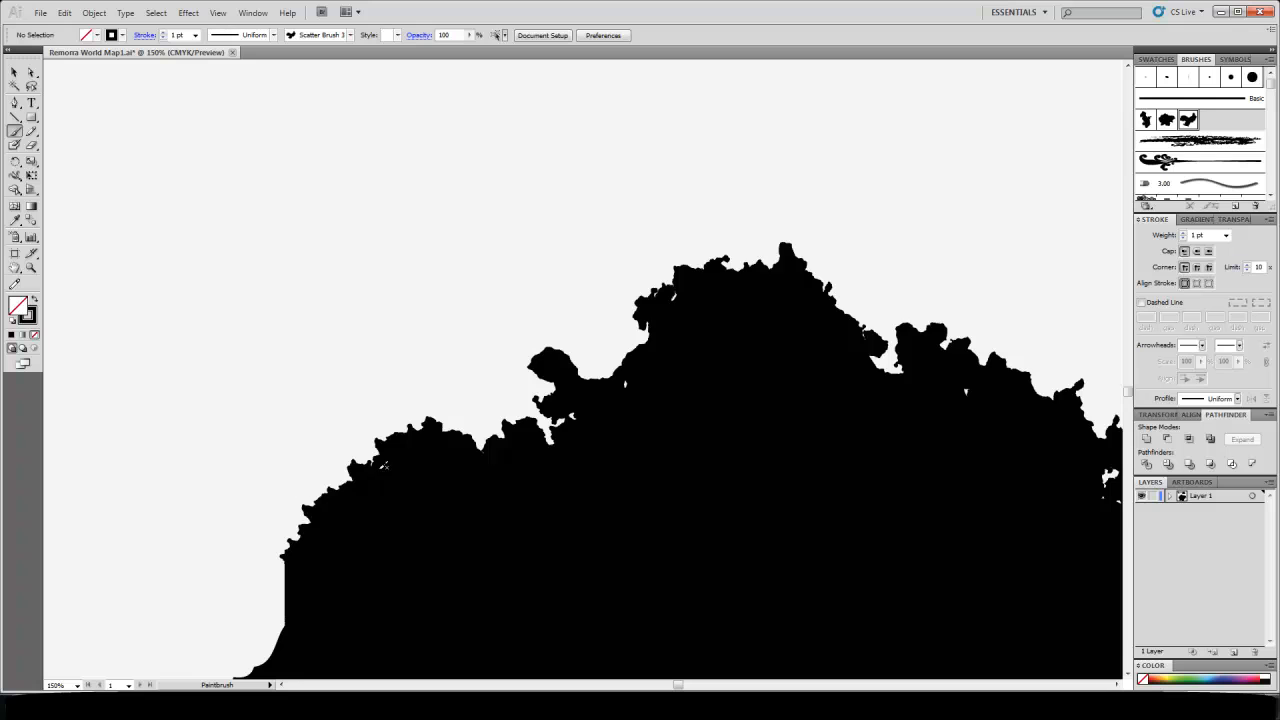
Add a short Scatter Brush 2 stroke over the low hump on the northwestern coast, and make Scatter Brush 1 current
{"action": "left_click", "coordinate": [1166, 121]}
{"action": "left_click_drag", "start_coordinate": [432, 436], "coordinate": [372, 466]}
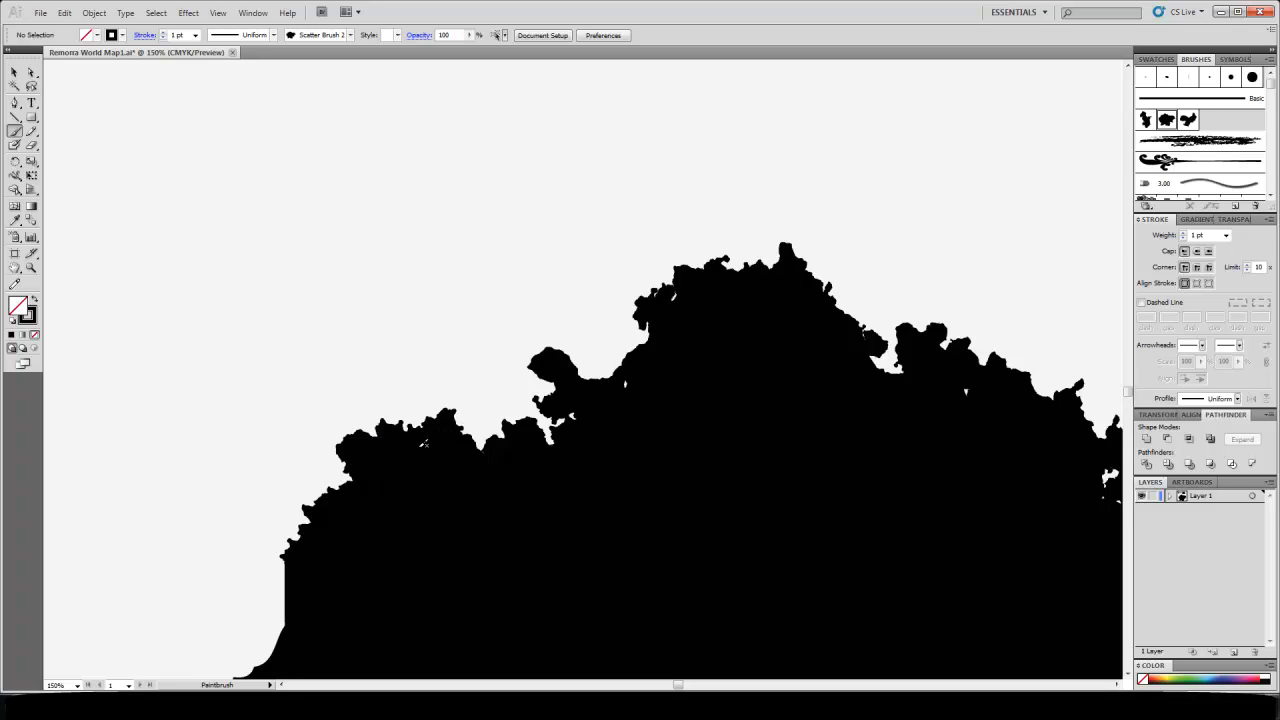
{"action": "left_click", "coordinate": [1145, 121]}
Select all brush strokes along the northern coast without the landmass itself and expand their appearance
{"action": "left_click", "coordinate": [14, 72]}
{"action": "key", "text": "z"}
{"action": "left_click", "coordinate": [609, 415], "text": "alt"}
{"action": "left_click", "coordinate": [609, 415], "text": "alt"}
{"action": "left_click", "coordinate": [609, 415], "text": "alt"}
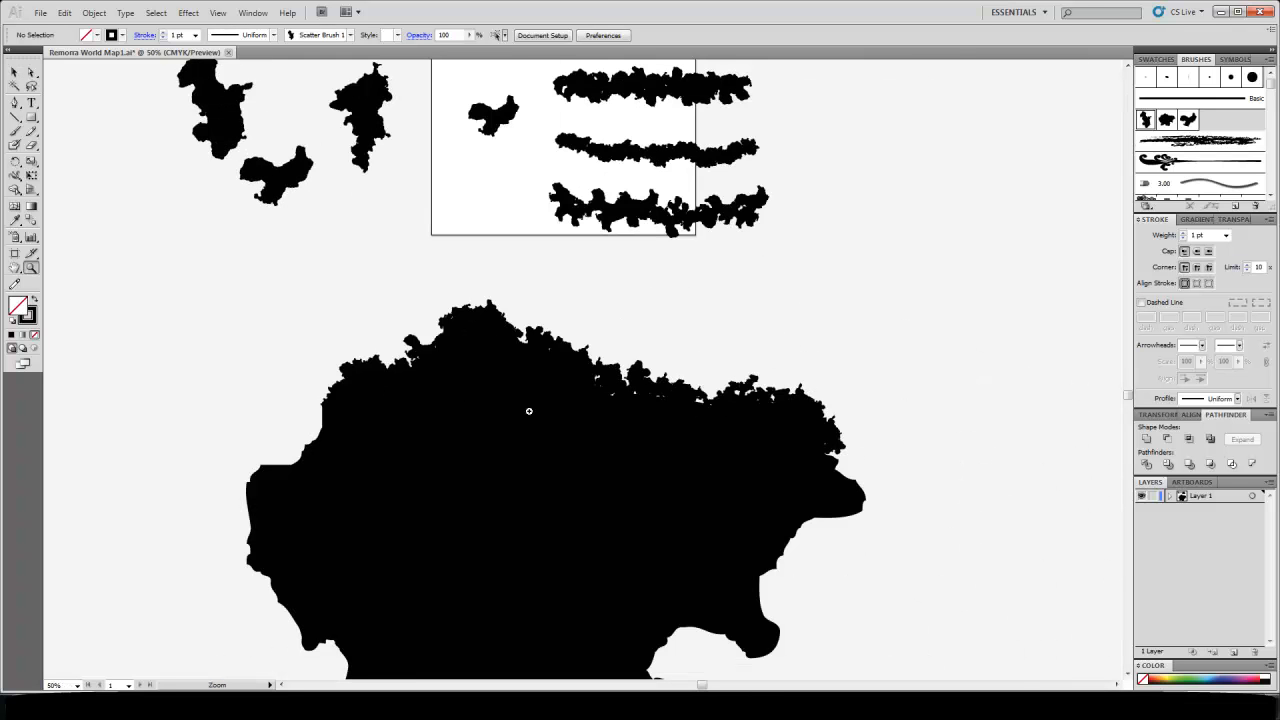
{"action": "left_click", "coordinate": [440, 370]}
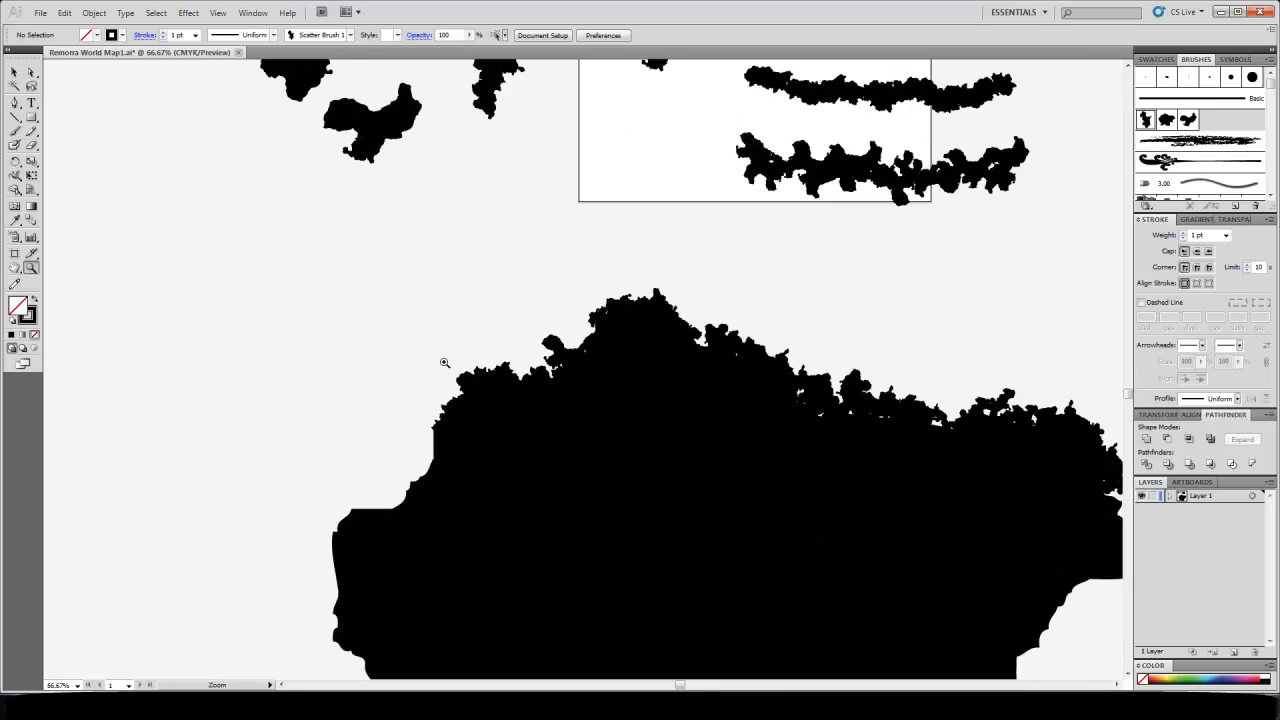
{"action": "left_click", "coordinate": [526, 387]}
{"action": "left_click", "coordinate": [17, 74]}
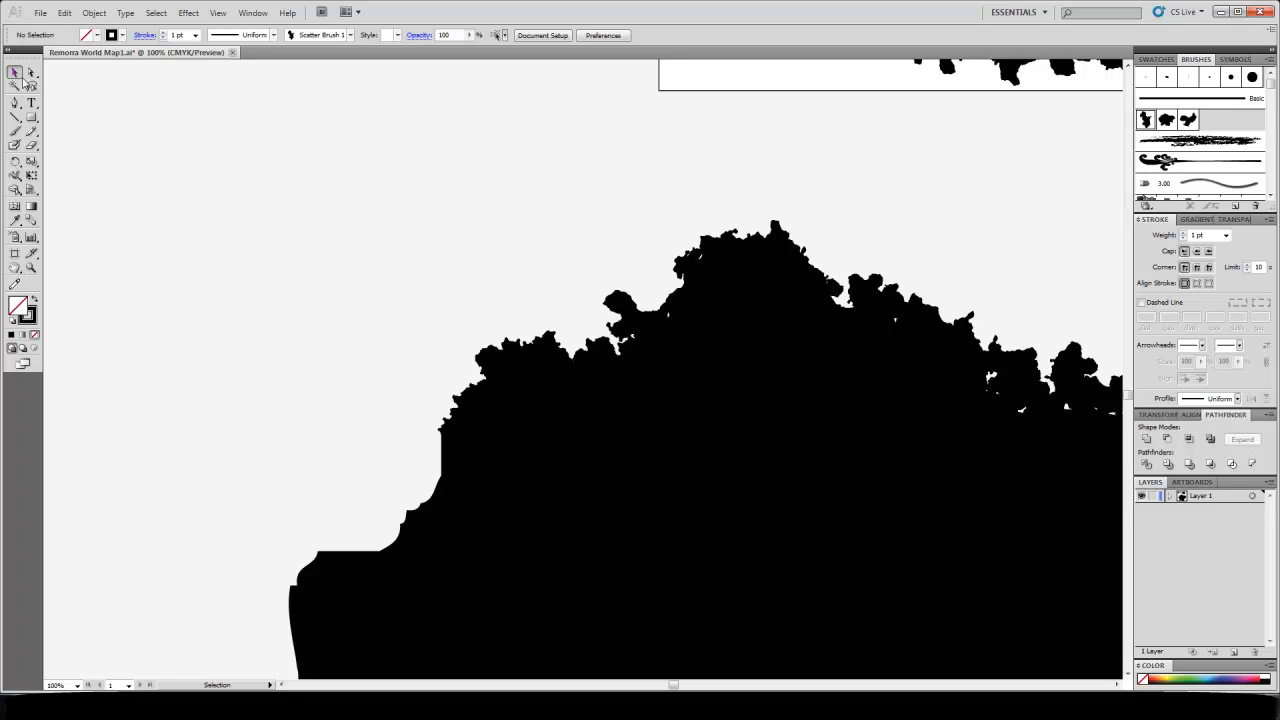
{"action": "left_click_drag", "start_coordinate": [325, 193], "coordinate": [938, 466]}
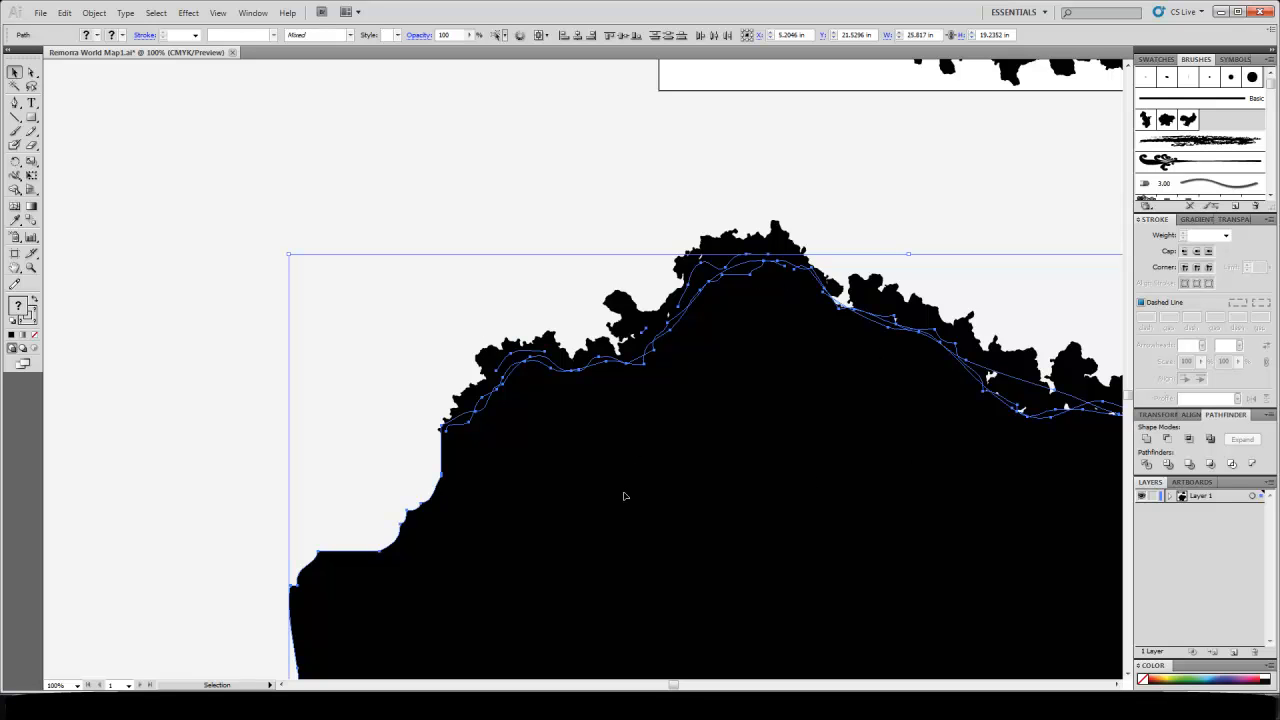
{"action": "left_click", "coordinate": [369, 571], "text": "shift"}
{"action": "left_click", "coordinate": [94, 12]}
{"action": "left_click", "coordinate": [127, 171]}
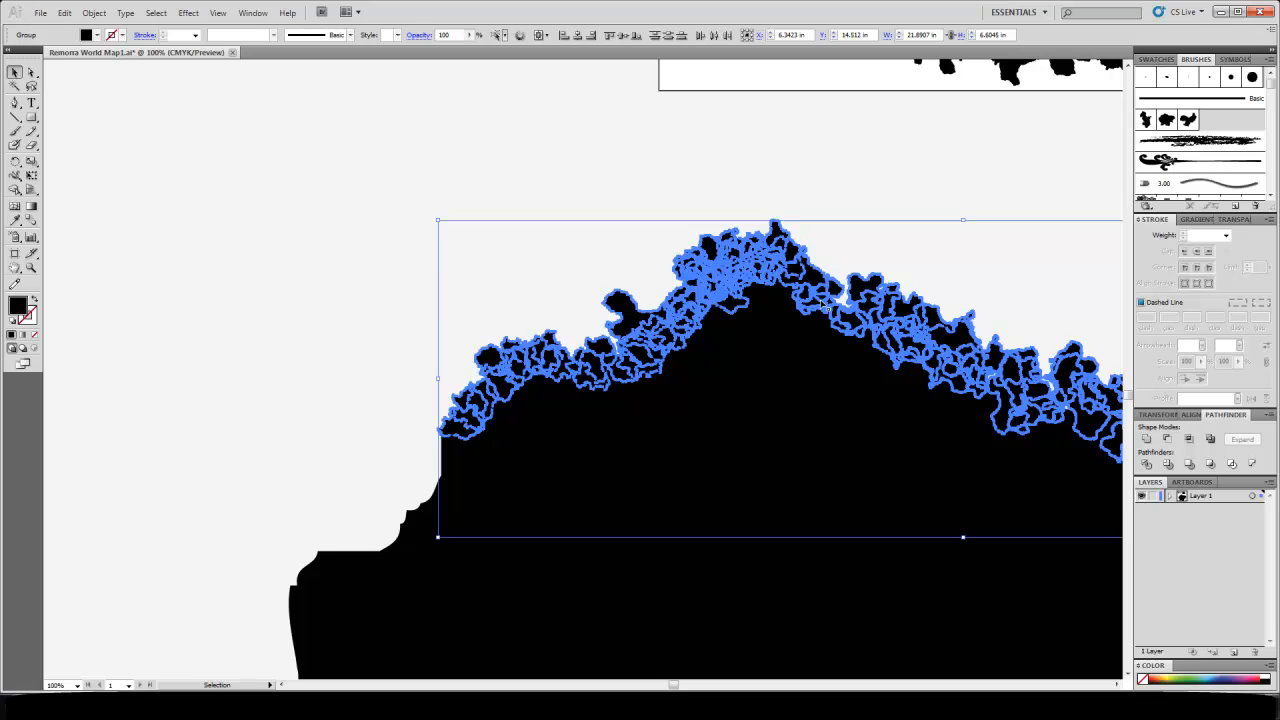
Ungroup the long expanded stroke that runs from the western shoulder up to the landmass's peak
{"action": "right_click", "coordinate": [519, 357]}
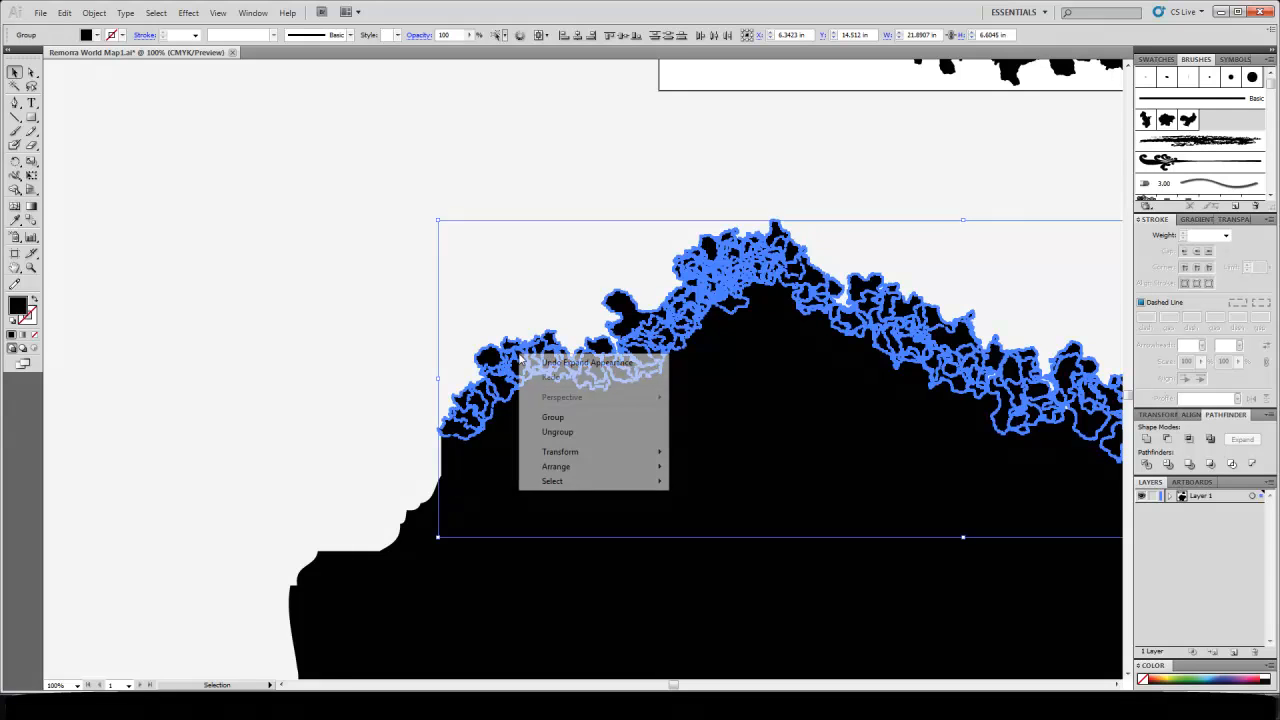
{"action": "left_click", "coordinate": [377, 357]}
{"action": "left_click", "coordinate": [377, 357]}
{"action": "left_click", "coordinate": [494, 360]}
{"action": "left_click", "coordinate": [481, 398]}
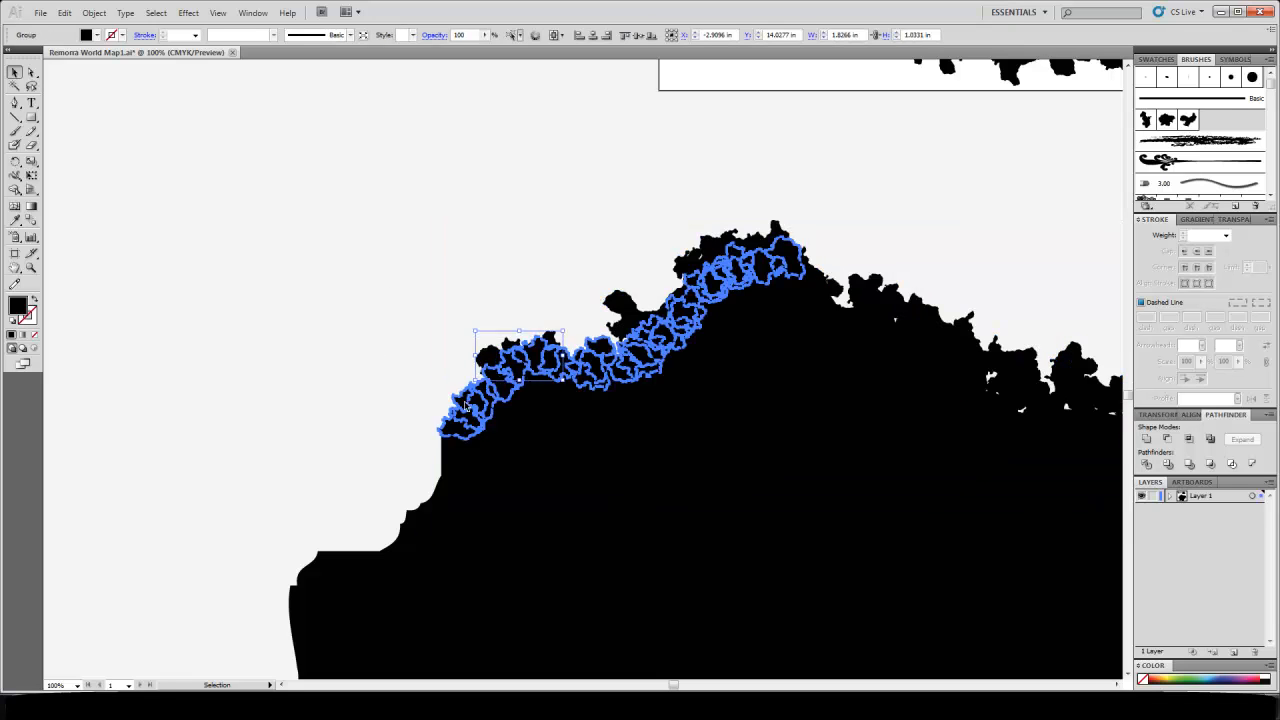
{"action": "right_click", "coordinate": [734, 267]}
{"action": "left_click", "coordinate": [772, 346]}
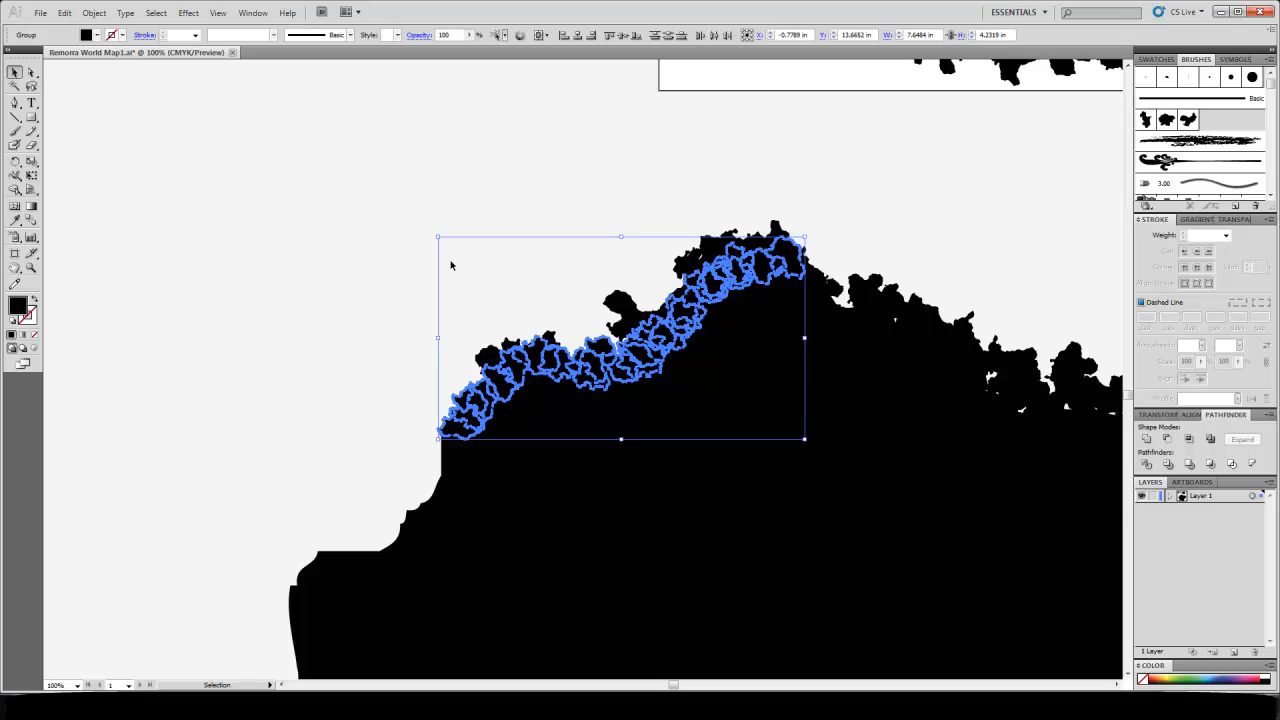
Ungroup the expanded stroke on the northwestern hump and the one over the peak, and deselect
{"action": "left_click", "coordinate": [640, 348]}
{"action": "left_click", "coordinate": [535, 352]}
{"action": "right_click", "coordinate": [531, 349]}
{"action": "left_click", "coordinate": [571, 427]}
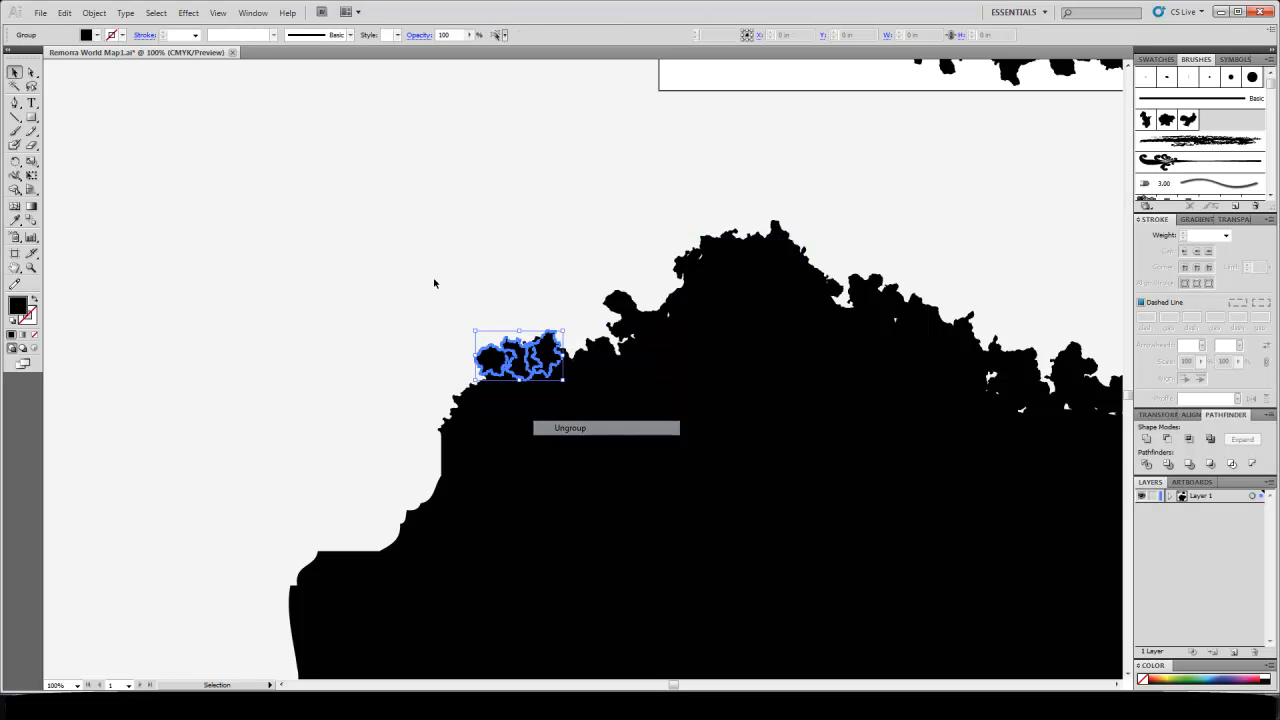
{"action": "left_click", "coordinate": [434, 280]}
{"action": "left_click", "coordinate": [762, 258]}
{"action": "right_click", "coordinate": [762, 258]}
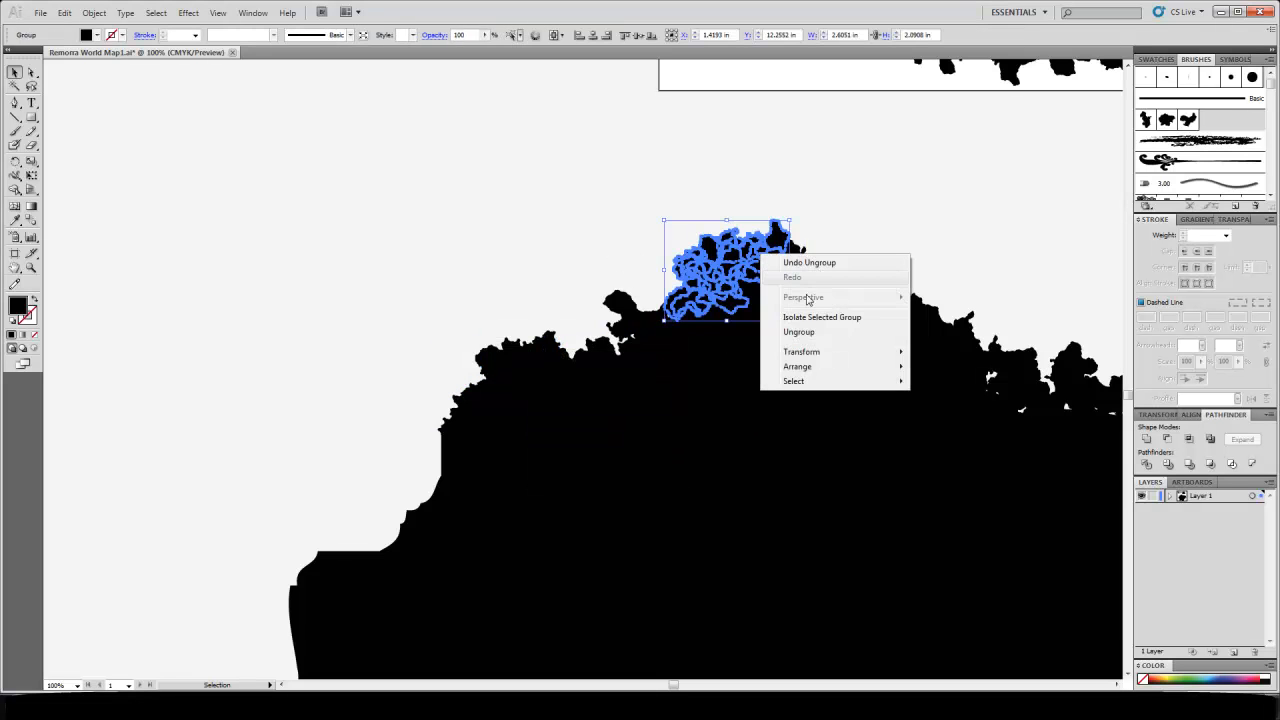
{"action": "left_click", "coordinate": [795, 335]}
{"action": "left_click", "coordinate": [557, 223]}
Ungroup the two overlapping expanded strokes that run down the northeastern coast from the peak
{"action": "left_click", "coordinate": [819, 285]}
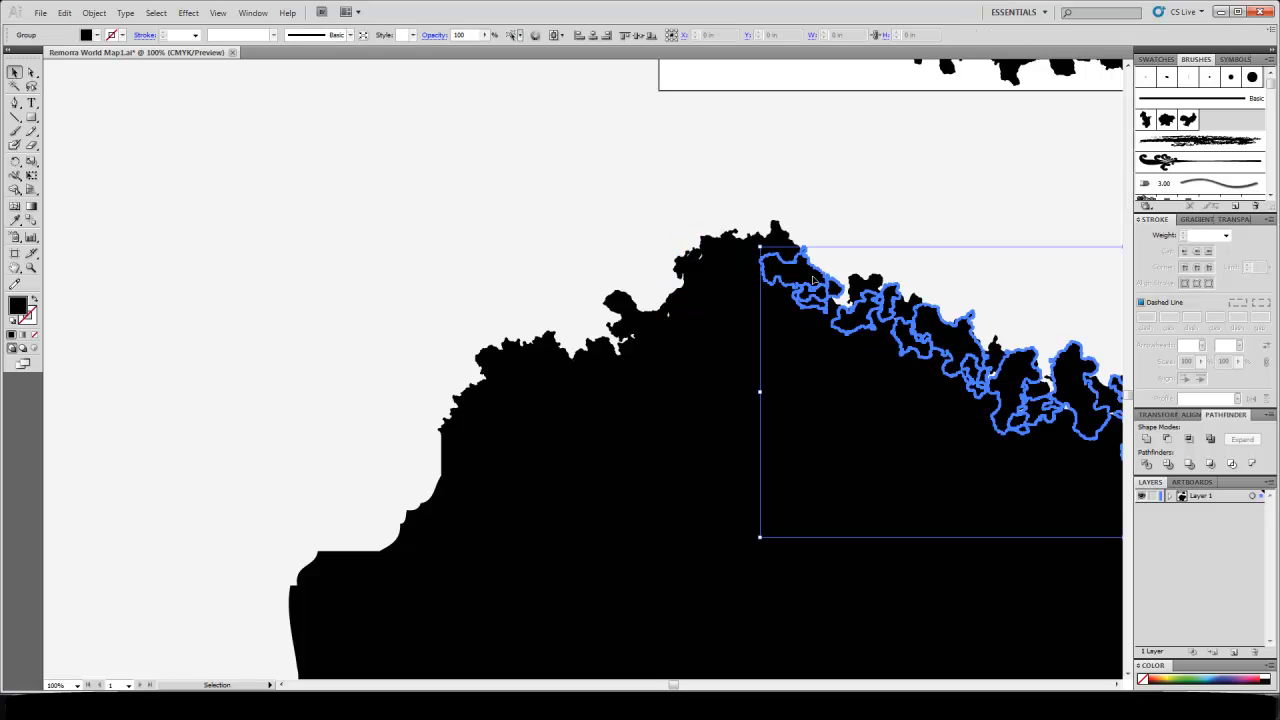
{"action": "right_click", "coordinate": [817, 280]}
{"action": "left_click", "coordinate": [835, 356]}
{"action": "left_click", "coordinate": [868, 253]}
{"action": "left_click", "coordinate": [869, 282]}
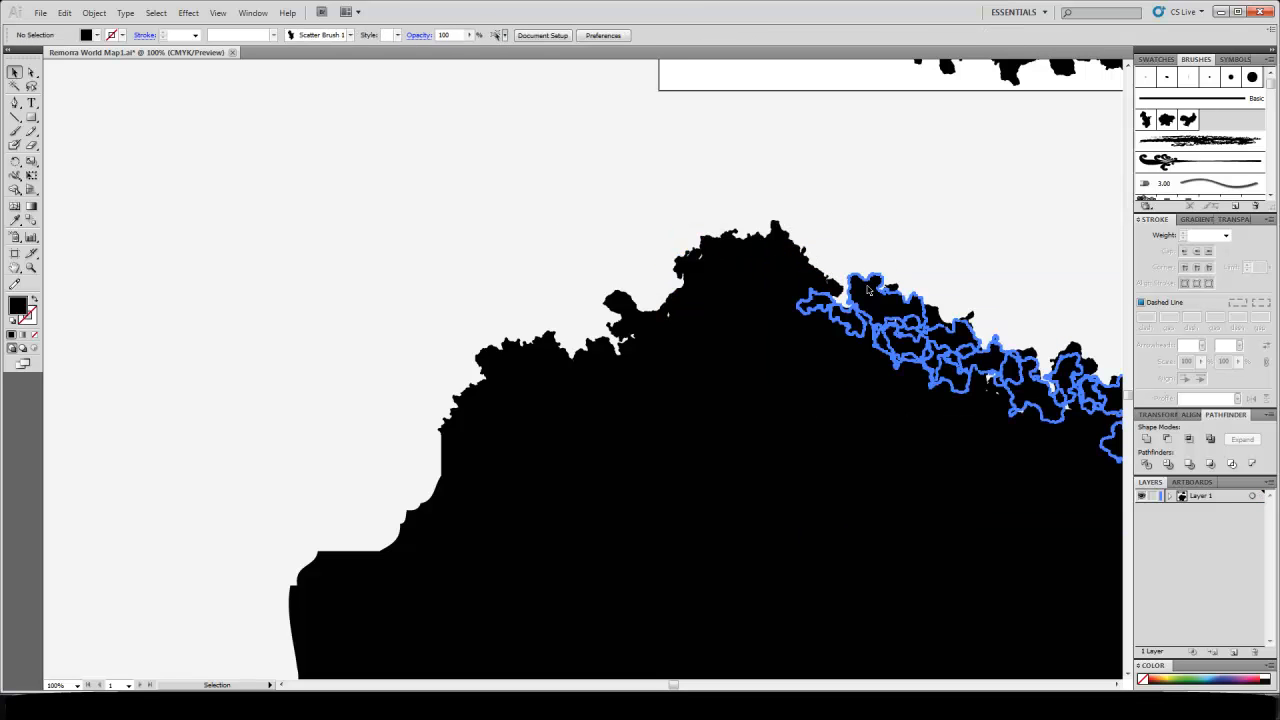
{"action": "right_click", "coordinate": [868, 288]}
{"action": "left_click", "coordinate": [905, 365]}
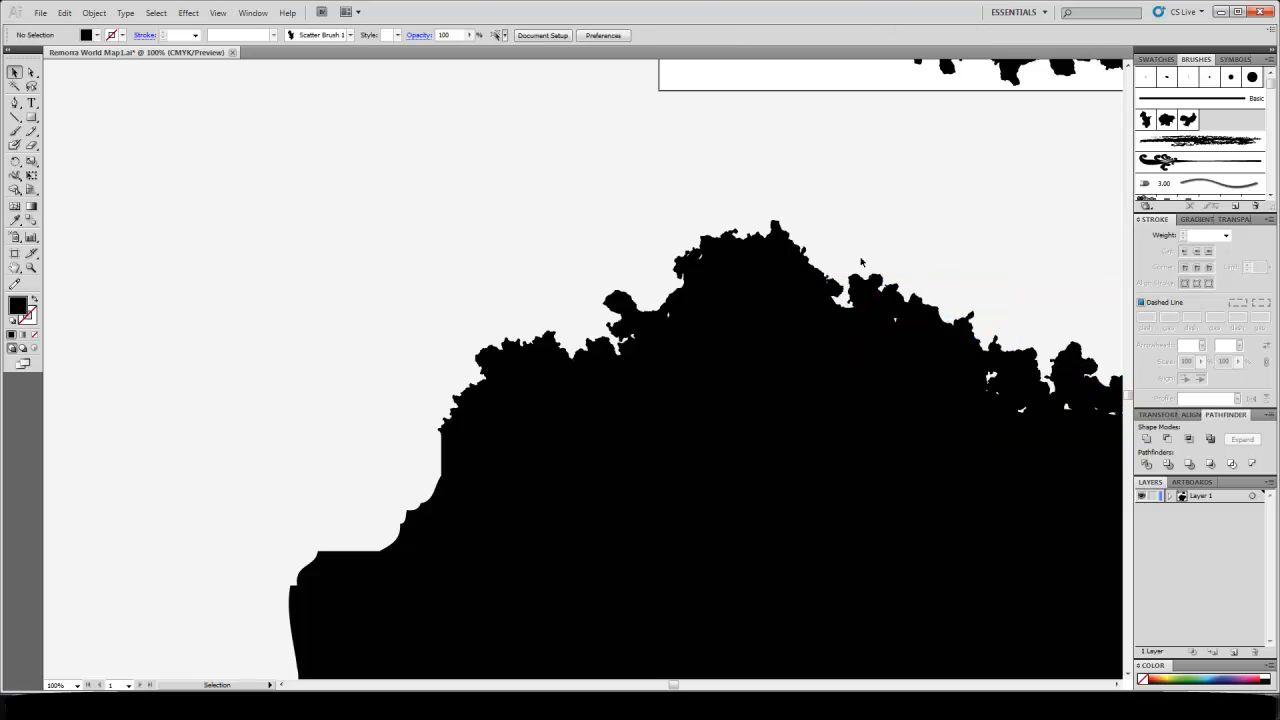
Check that the expanded brush pieces along the northwestern and northeastern coast can be selected individually
{"action": "left_click", "coordinate": [795, 275]}
{"action": "left_click_drag", "start_coordinate": [795, 275], "coordinate": [755, 252]}
{"action": "left_click_drag", "start_coordinate": [676, 318], "coordinate": [484, 370]}
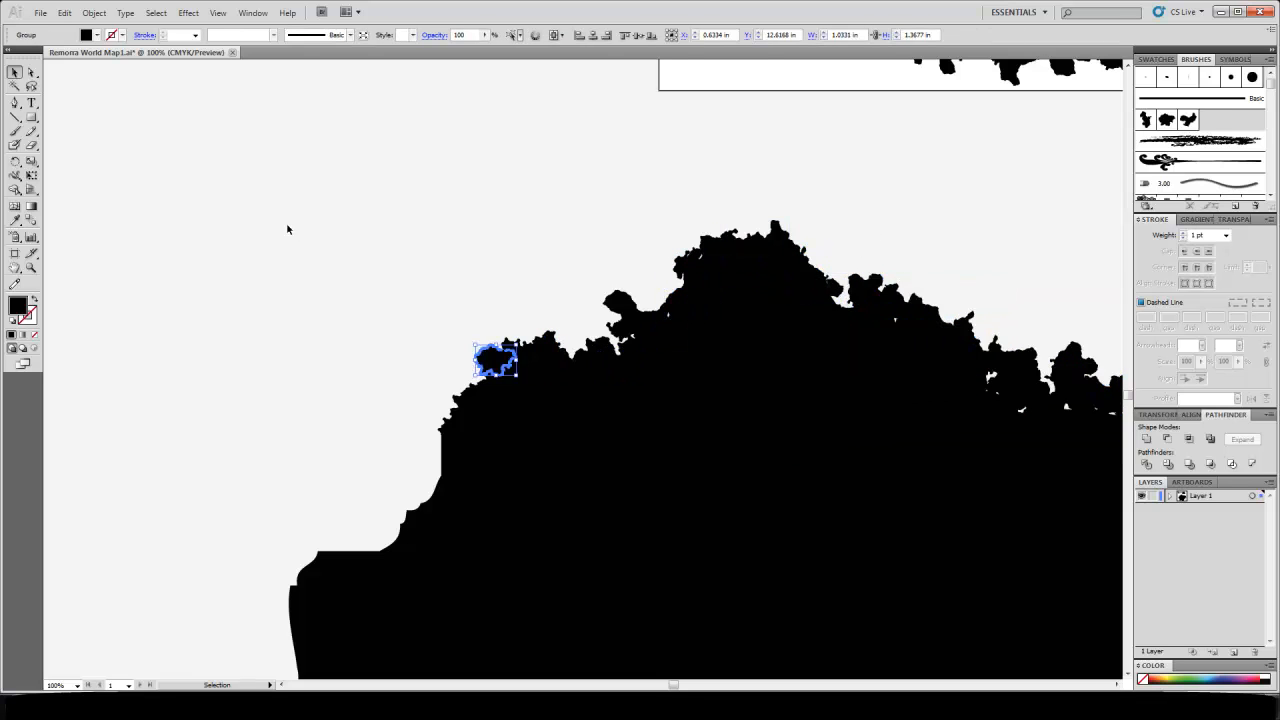
{"action": "left_click", "coordinate": [331, 231]}
{"action": "left_click_drag", "start_coordinate": [324, 193], "coordinate": [986, 487]}
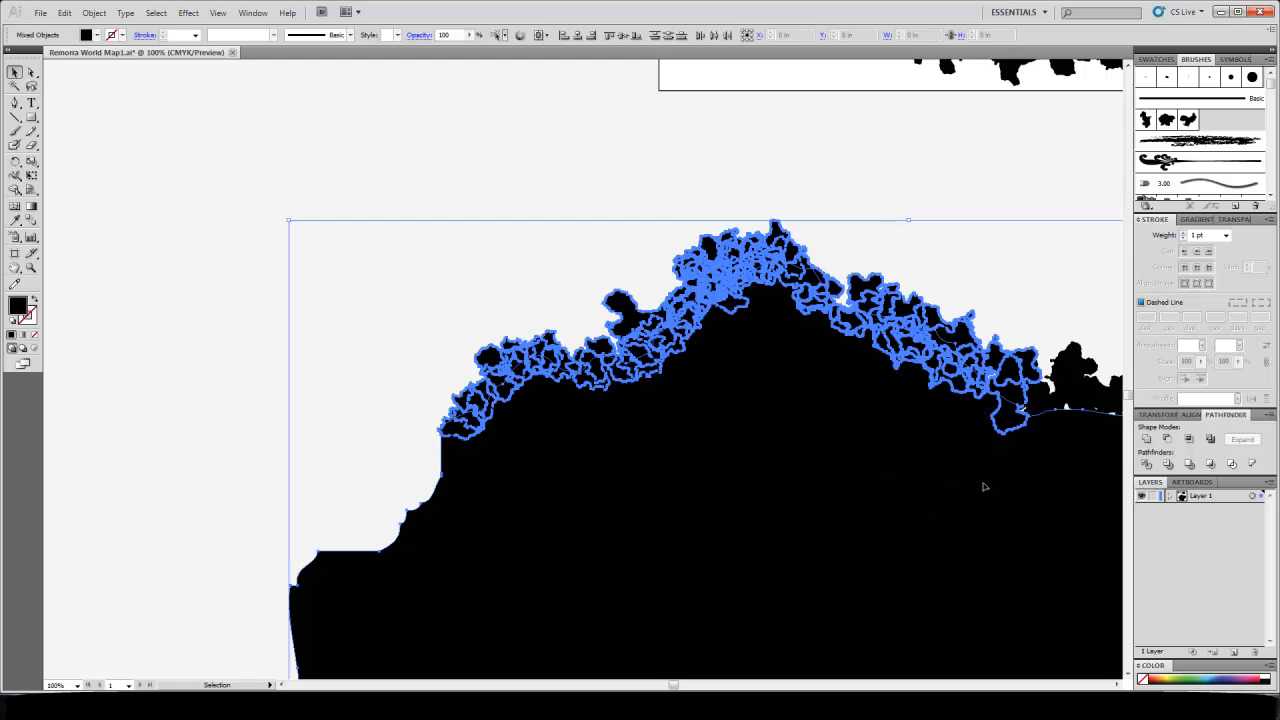
{"action": "left_click", "coordinate": [896, 252]}
{"action": "left_click", "coordinate": [849, 328]}
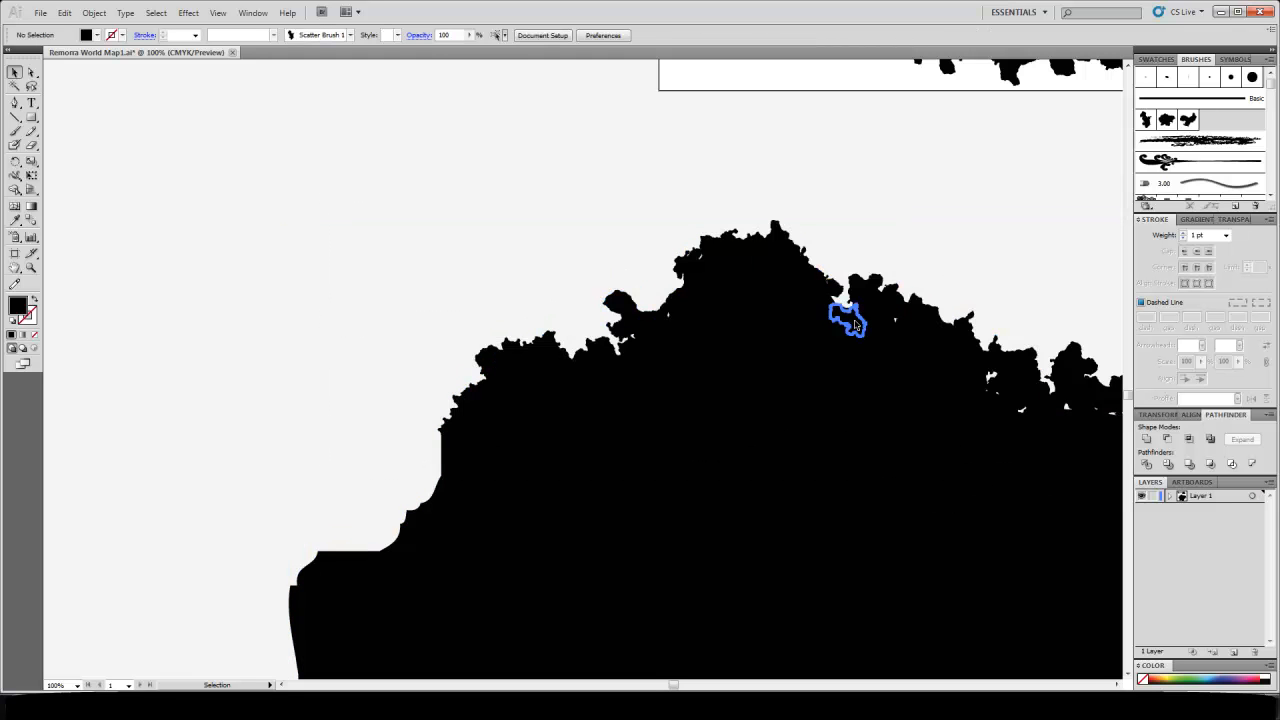
{"action": "left_click", "coordinate": [838, 334]}
{"action": "left_click", "coordinate": [840, 329]}
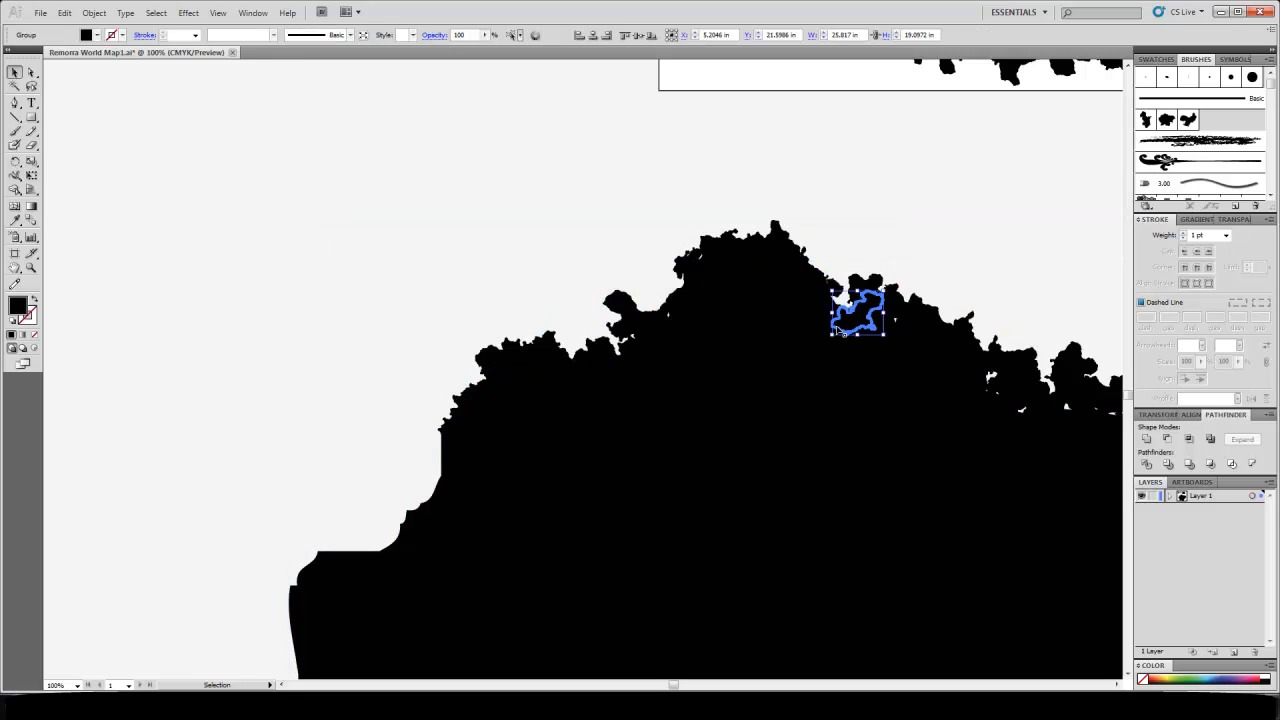
{"action": "left_click", "coordinate": [790, 303]}
{"action": "left_click", "coordinate": [806, 285]}
{"action": "left_click_drag", "start_coordinate": [857, 216], "coordinate": [805, 320]}
{"action": "left_click", "coordinate": [848, 245]}
{"action": "left_click", "coordinate": [787, 366]}
Select the expanded pieces along the northern coast without the landmass and unite them into one shape
{"action": "left_click_drag", "start_coordinate": [338, 181], "coordinate": [1037, 524]}
{"action": "left_click", "coordinate": [811, 522], "text": "shift"}
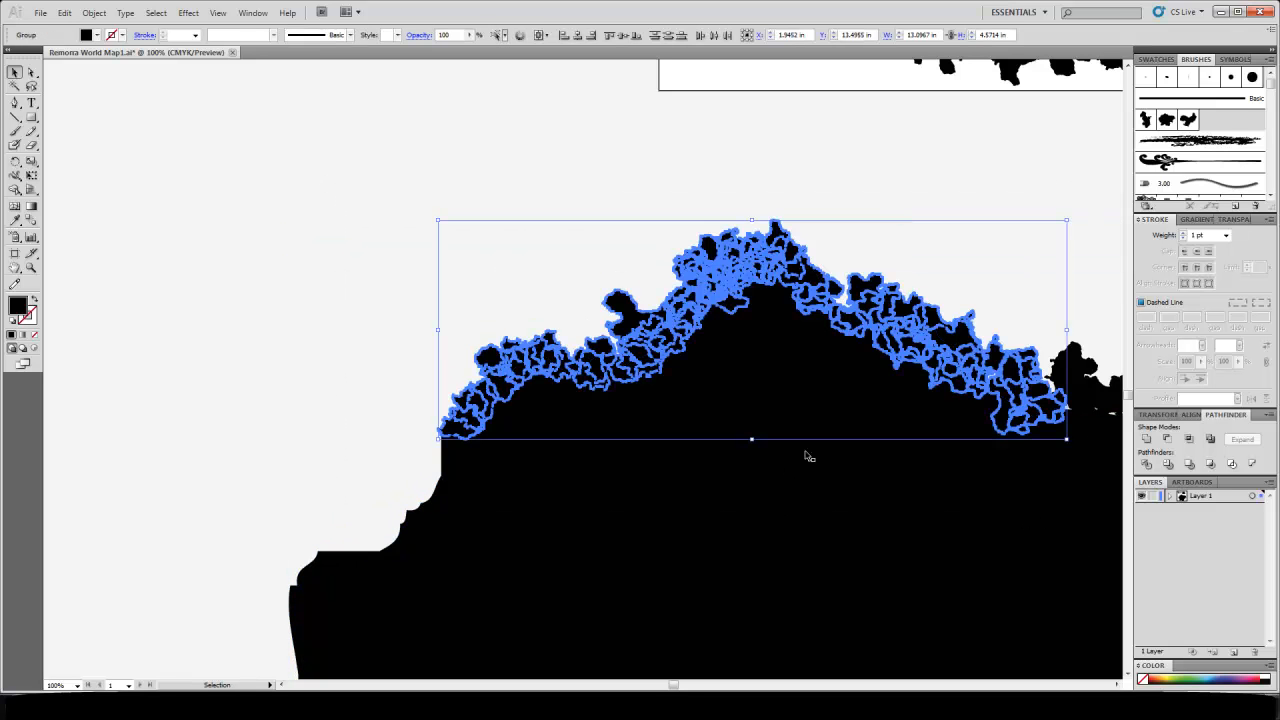
{"action": "left_click", "coordinate": [1146, 440]}
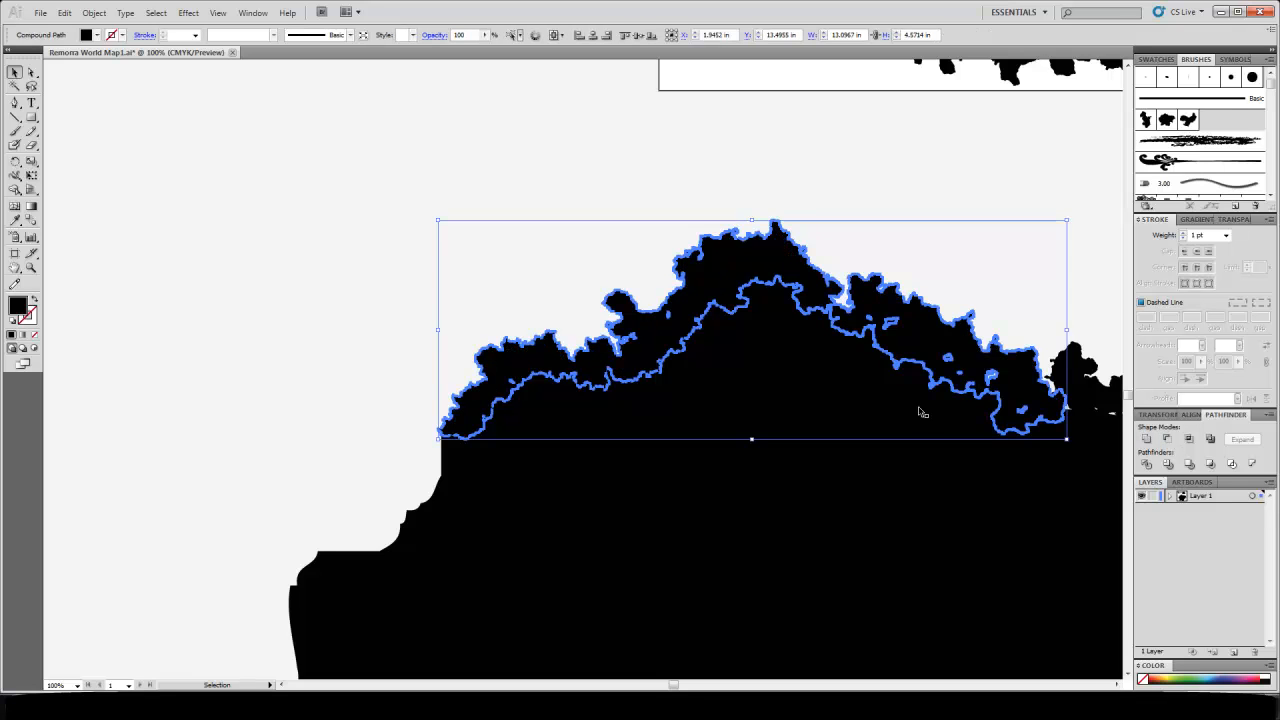
Unite the merged coast strip with the landmass, check the combined outline, and deselect it
{"action": "left_click", "coordinate": [590, 533], "text": "shift"}
{"action": "left_click", "coordinate": [1146, 440]}
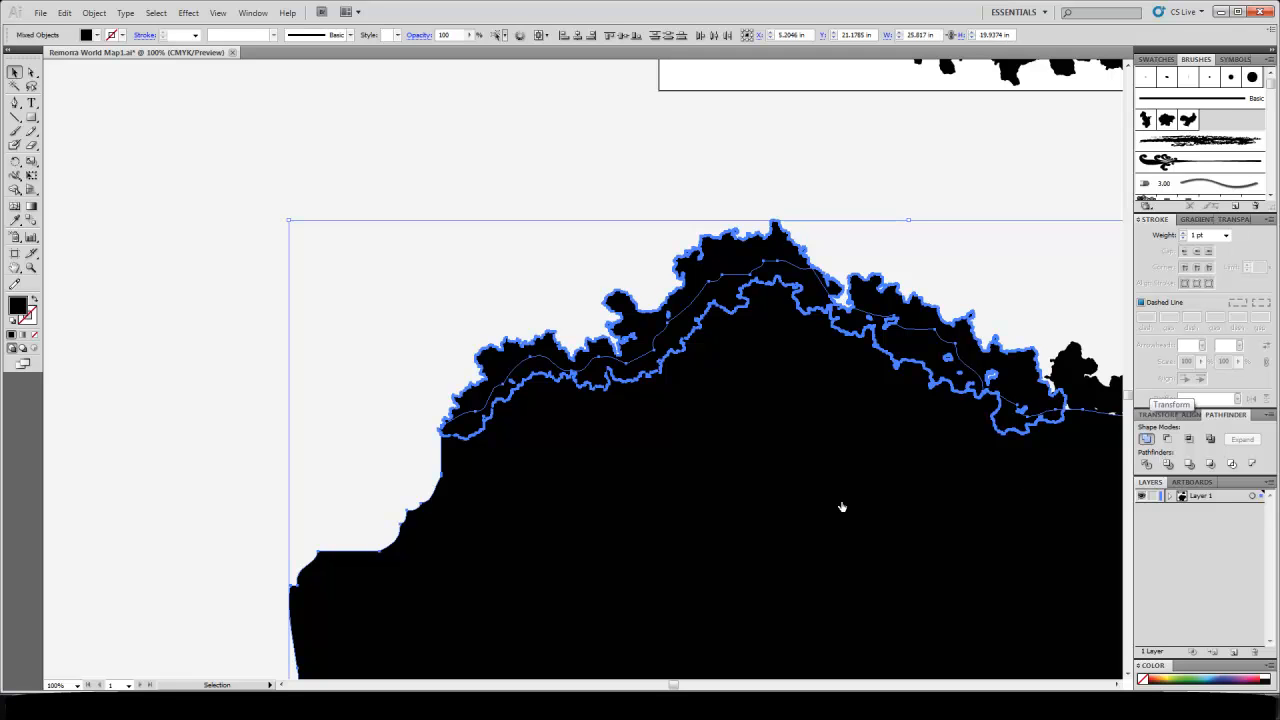
{"action": "left_click", "coordinate": [425, 267]}
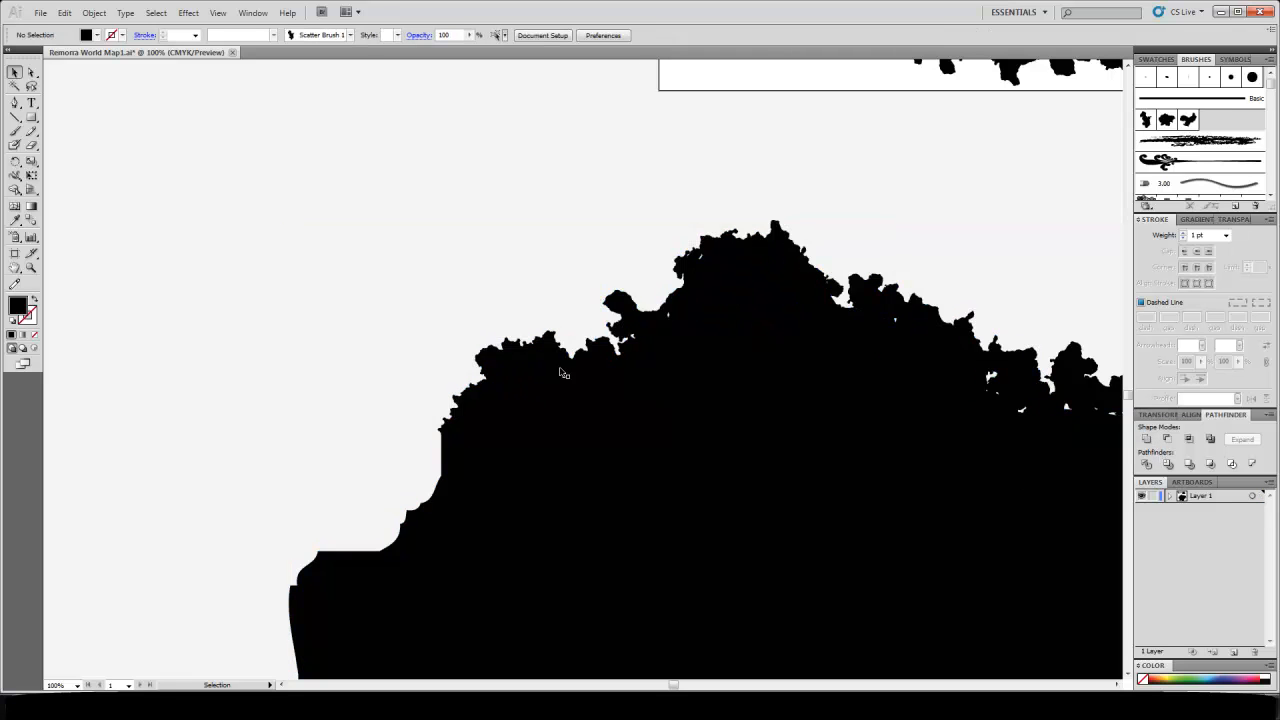
{"action": "left_click", "coordinate": [818, 354]}
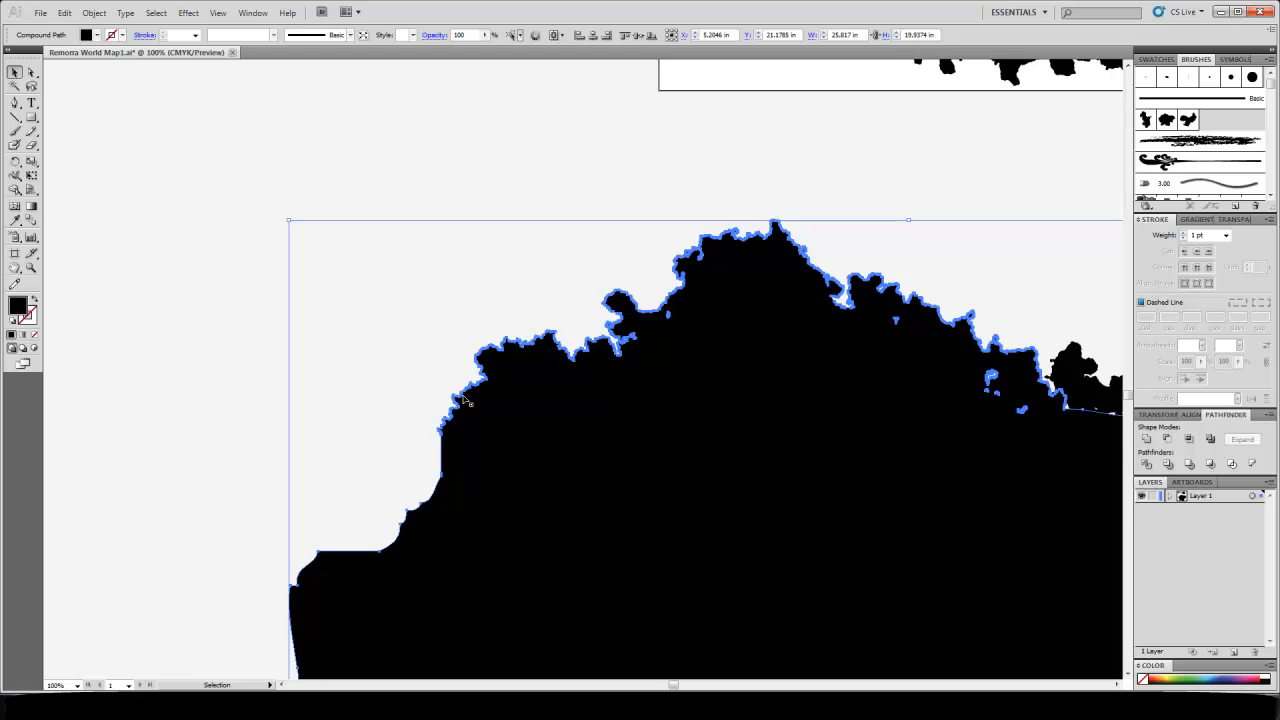
{"action": "left_click", "coordinate": [431, 370]}
View the whole landmass to compare the jagged northern coast with the smoother untreated coasts
{"action": "key", "text": "z"}
{"action": "left_click", "coordinate": [731, 447], "text": "alt"}
{"action": "left_click", "coordinate": [731, 445], "text": "alt"}
{"action": "left_click", "coordinate": [666, 406], "text": "alt"}
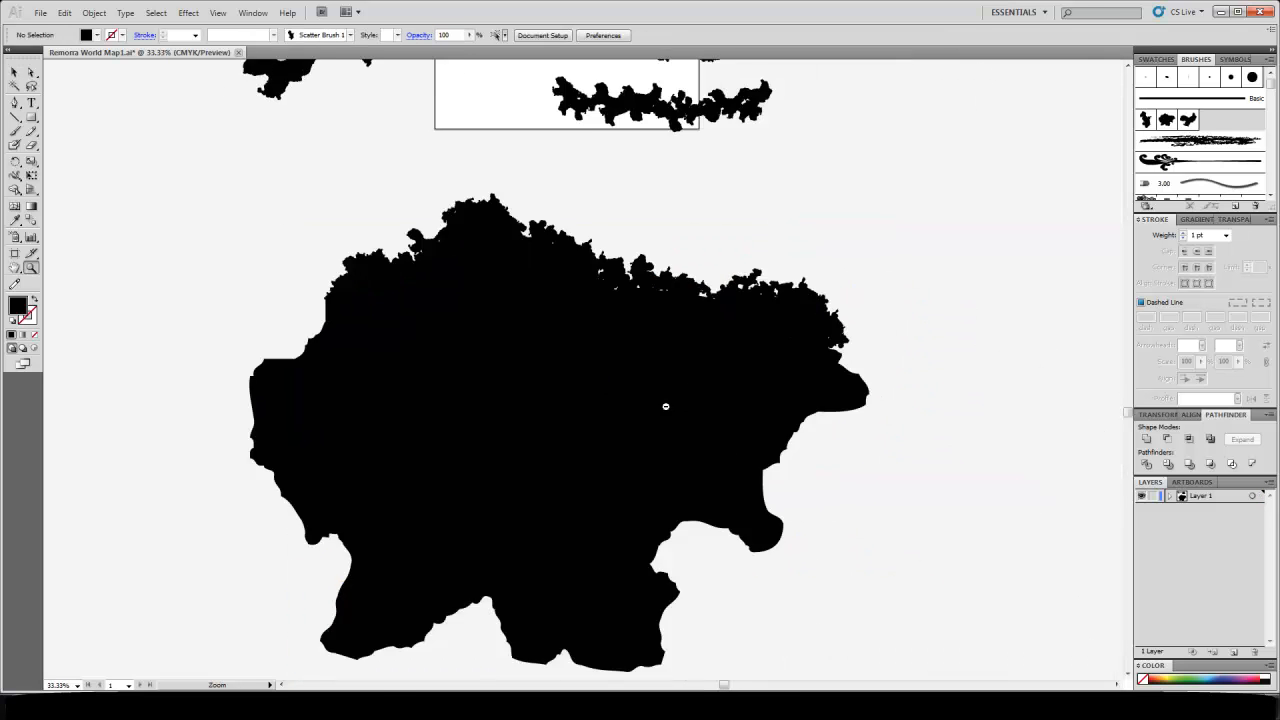
{"action": "left_click", "coordinate": [666, 406], "text": "alt"}
{"action": "left_click", "coordinate": [480, 340], "text": "alt"}
{"action": "left_click", "coordinate": [560, 363]}
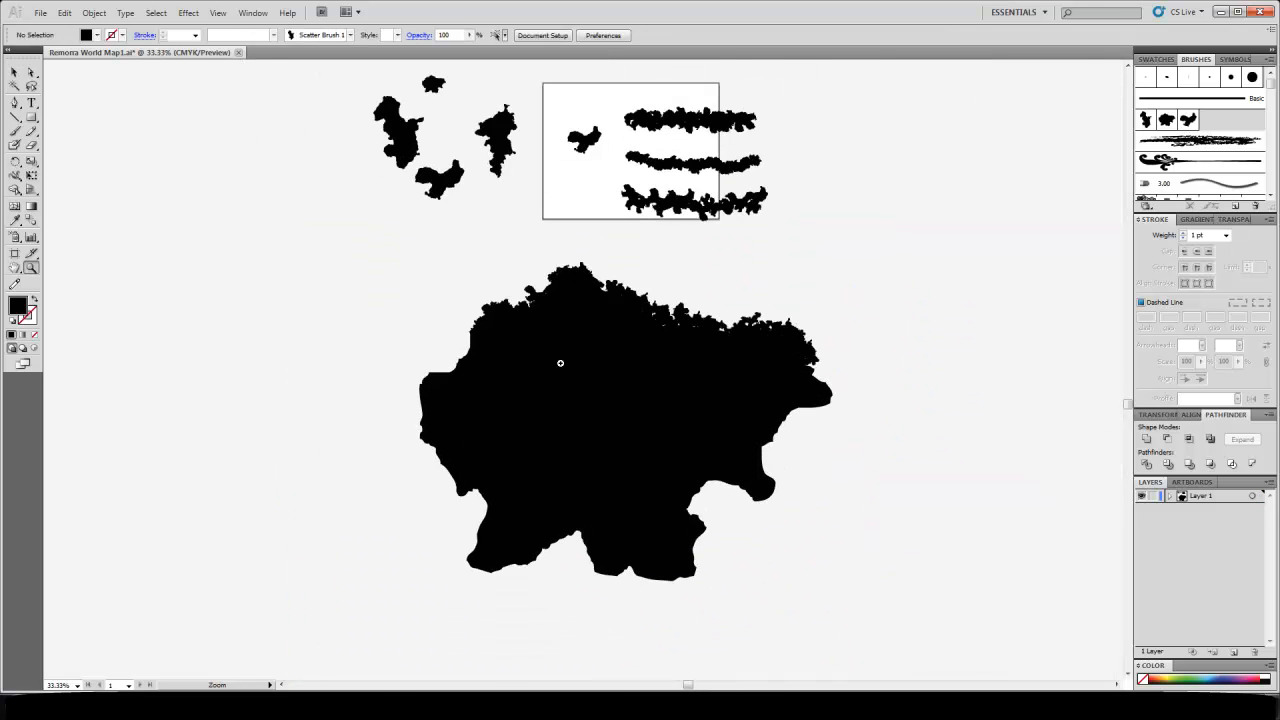
{"action": "left_click", "coordinate": [560, 363]}
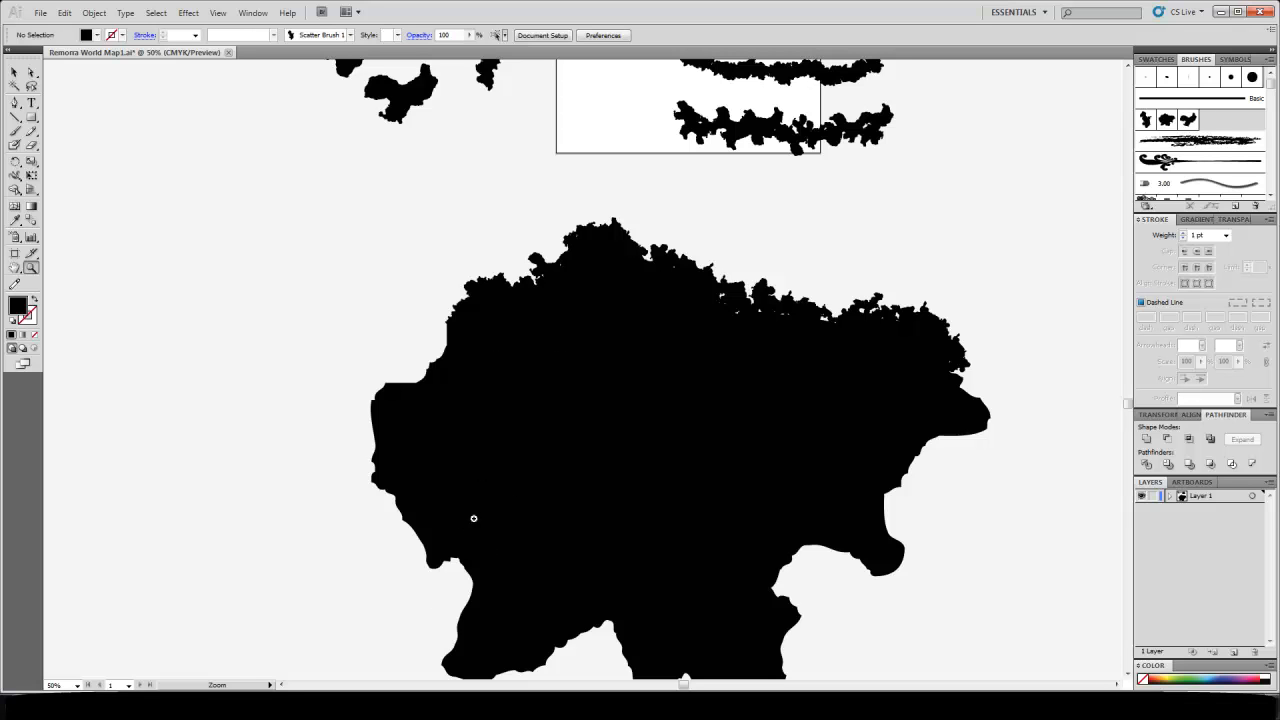
{"action": "left_click", "coordinate": [583, 471], "text": "alt"}
Examine the northern coastline's inlets and headlands at very high magnification
{"action": "left_click_drag", "start_coordinate": [559, 248], "coordinate": [545, 234]}
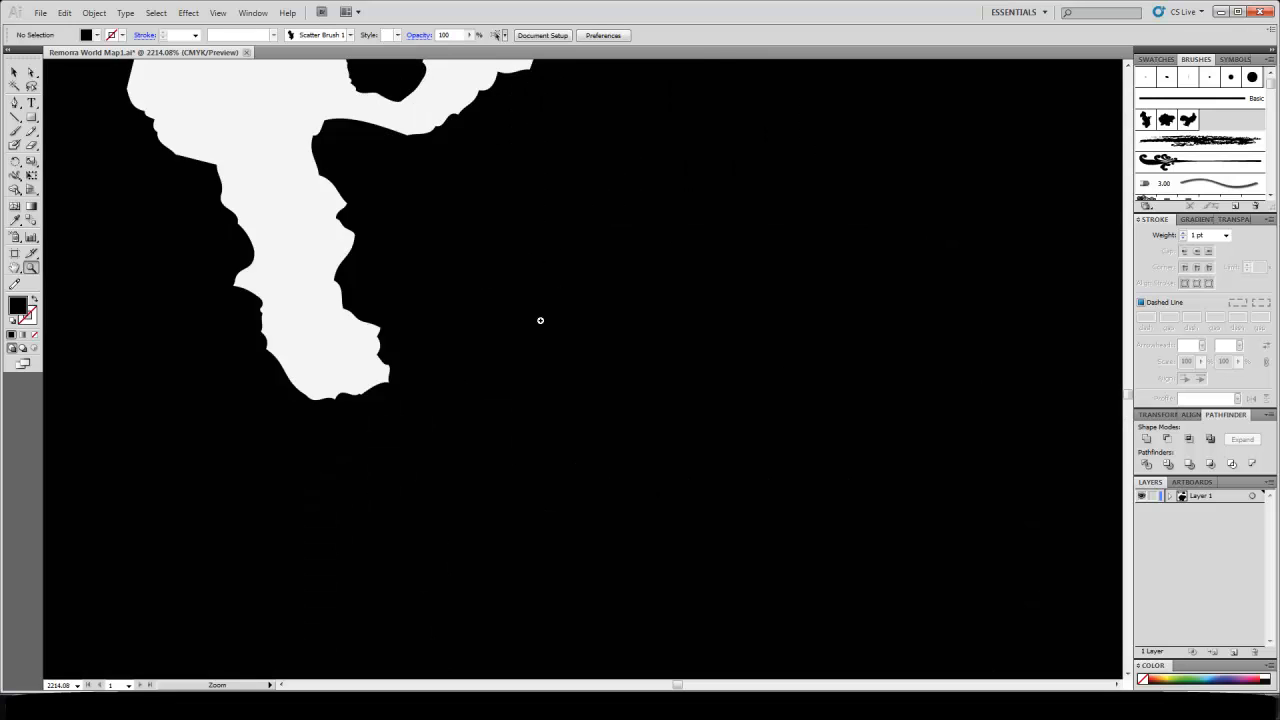
{"action": "key", "text": "space"}
{"action": "left_click_drag", "start_coordinate": [386, 142], "coordinate": [557, 360]}
{"action": "left_click_drag", "start_coordinate": [589, 306], "coordinate": [663, 497]}
{"action": "left_click_drag", "start_coordinate": [385, 212], "coordinate": [534, 446]}
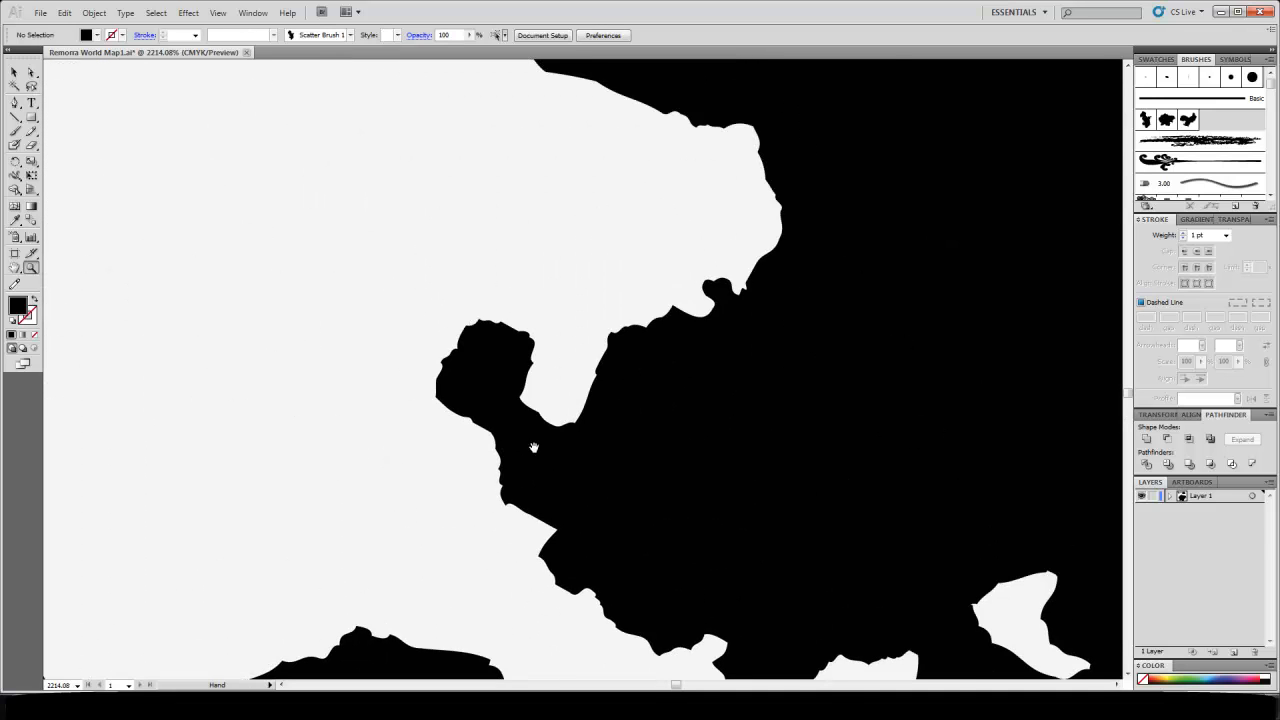
{"action": "left_click_drag", "start_coordinate": [366, 579], "coordinate": [538, 433]}
{"action": "left_click_drag", "start_coordinate": [398, 535], "coordinate": [566, 217]}
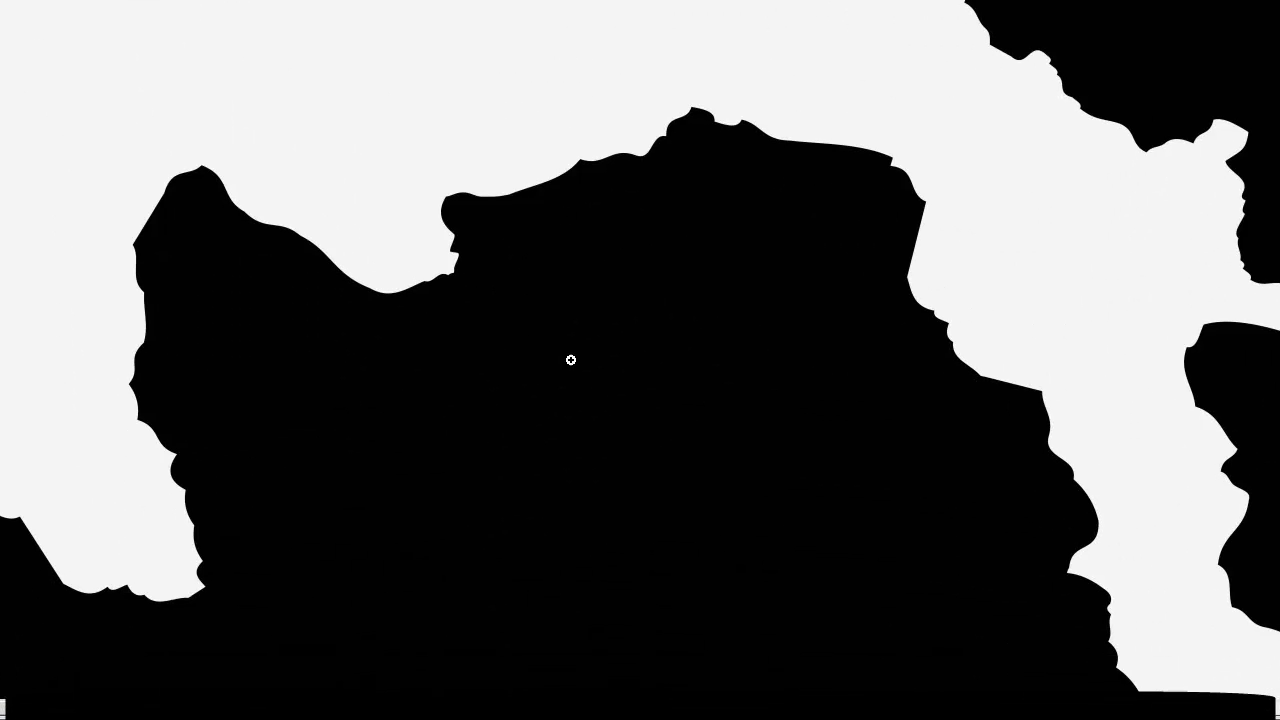
Examine the northern coastline at progressively lower magnifications until the whole northern side is in view
{"action": "left_click", "coordinate": [575, 357], "text": "alt"}
{"action": "left_click", "coordinate": [575, 357], "text": "alt"}
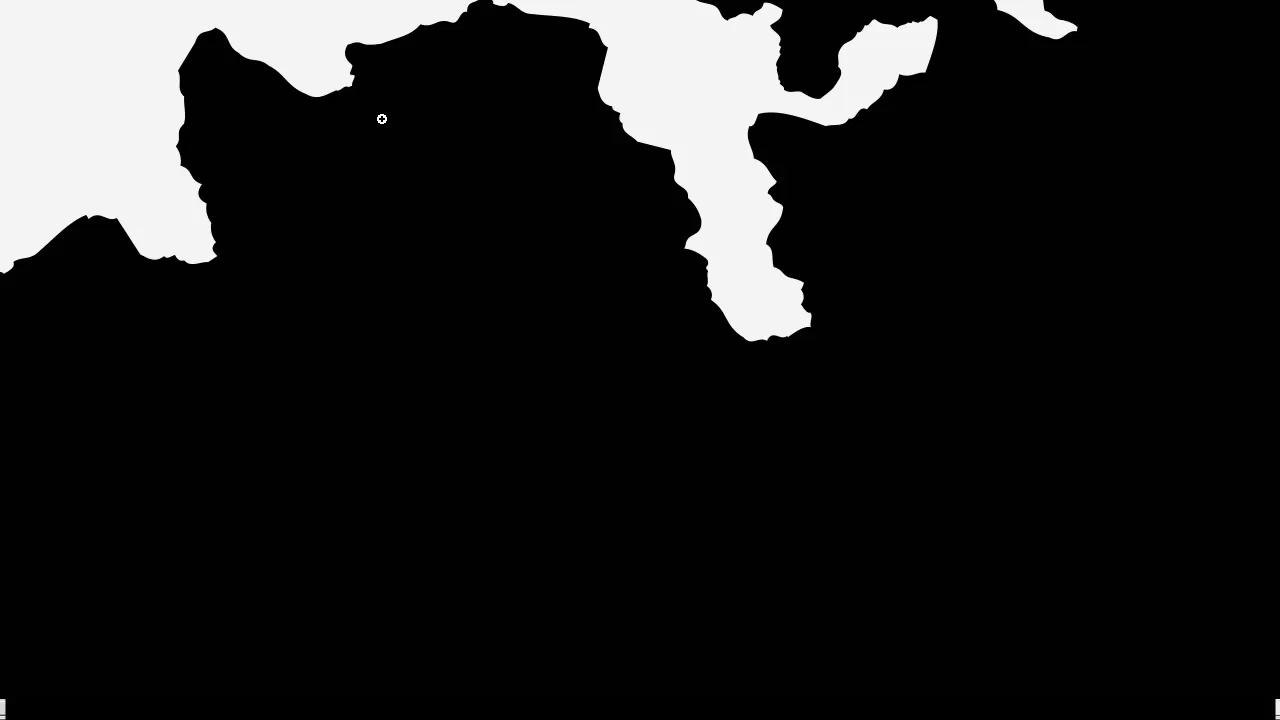
{"action": "left_click", "coordinate": [431, 181], "text": "alt"}
{"action": "left_click", "coordinate": [431, 181], "text": "alt"}
{"action": "left_click", "coordinate": [461, 229], "text": "alt"}
{"action": "left_click", "coordinate": [467, 288], "text": "alt"}
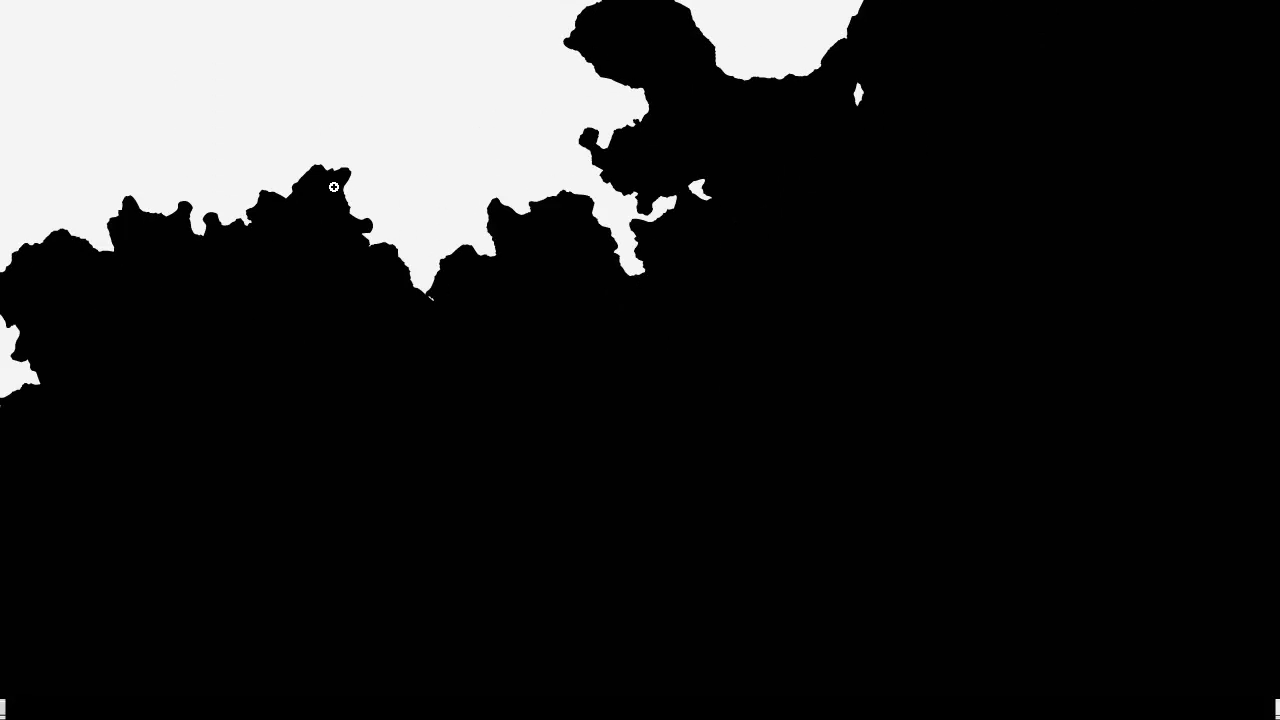
{"action": "left_click", "coordinate": [531, 328]}
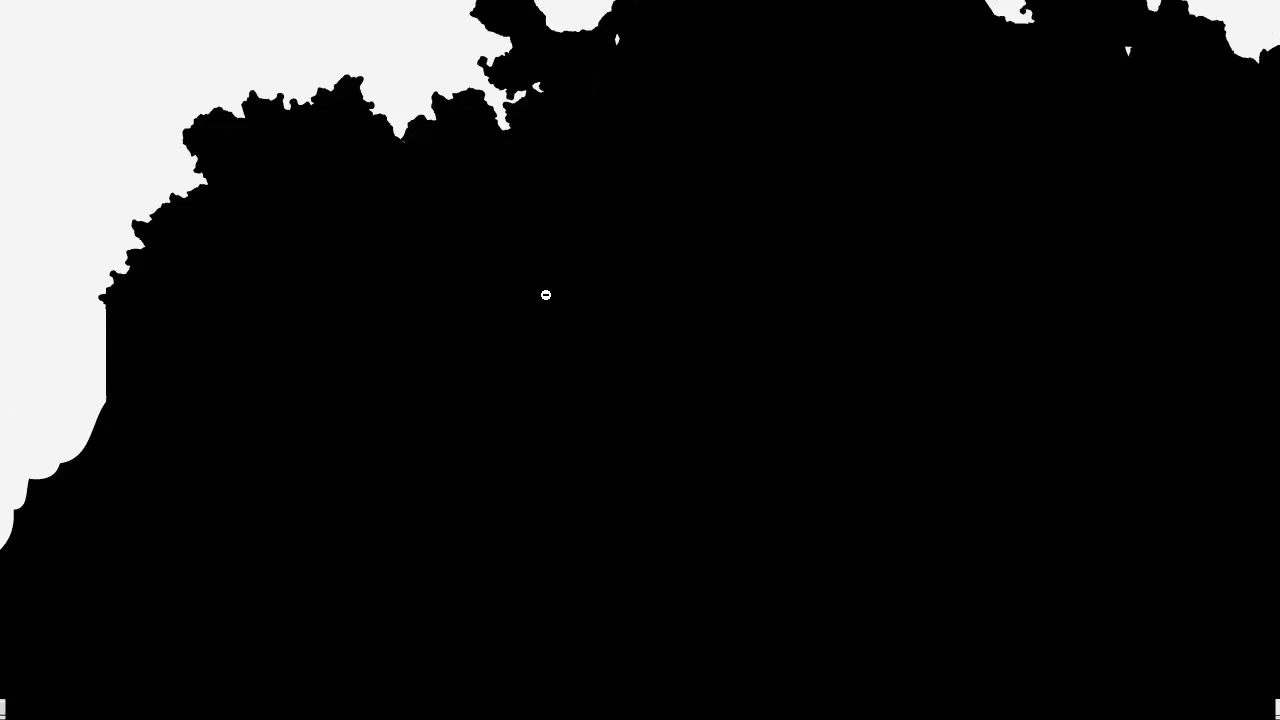
{"action": "left_click", "coordinate": [546, 294]}
{"action": "left_click", "coordinate": [555, 218], "text": "alt"}
{"action": "left_click", "coordinate": [690, 199], "text": "alt"}
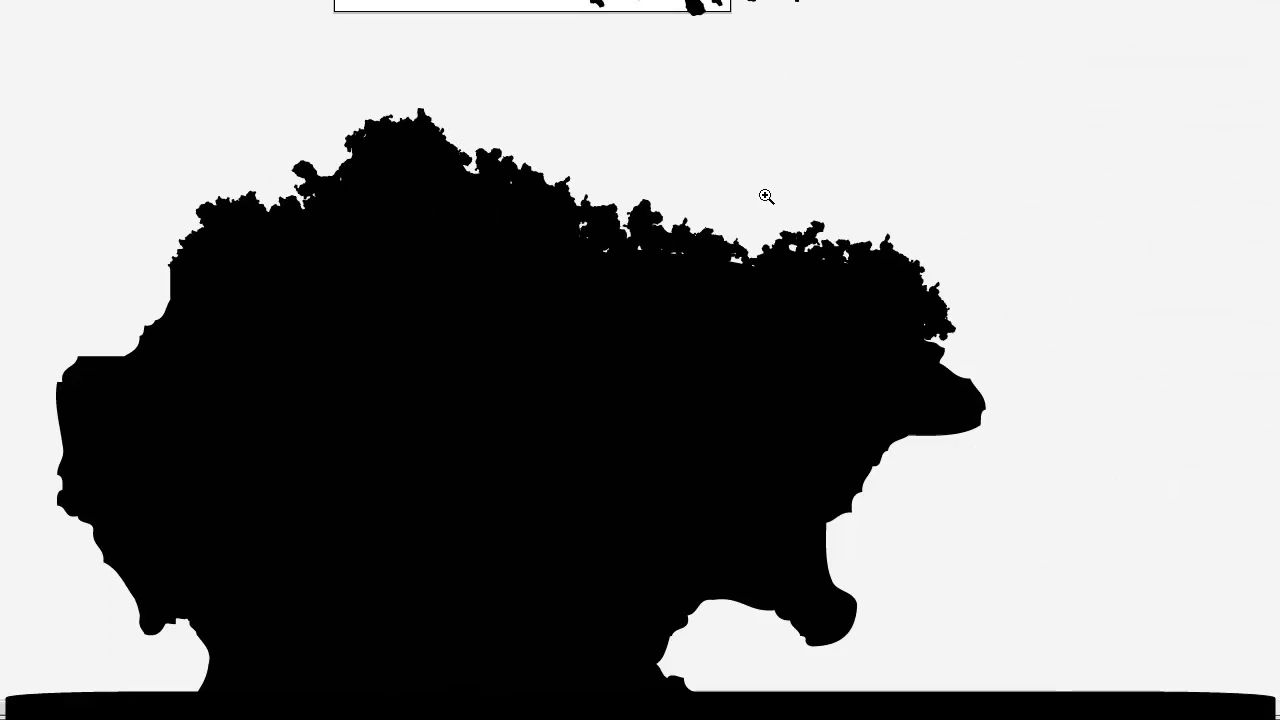
{"action": "left_click_drag", "start_coordinate": [348, 229], "coordinate": [488, 278]}
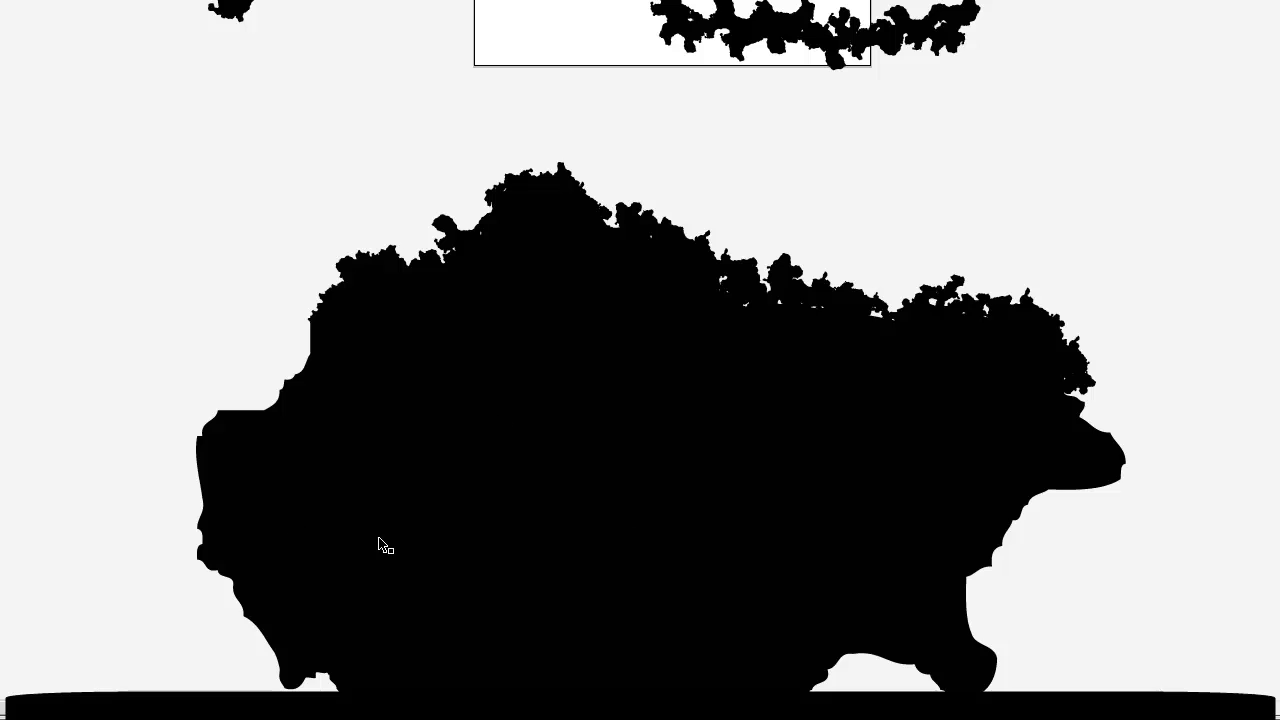
View the landmass at 25% and select it briefly to check its overall outline
{"action": "key", "text": "z"}
{"action": "left_click", "coordinate": [535, 537], "text": "alt"}
{"action": "left_click", "coordinate": [535, 537], "text": "alt"}
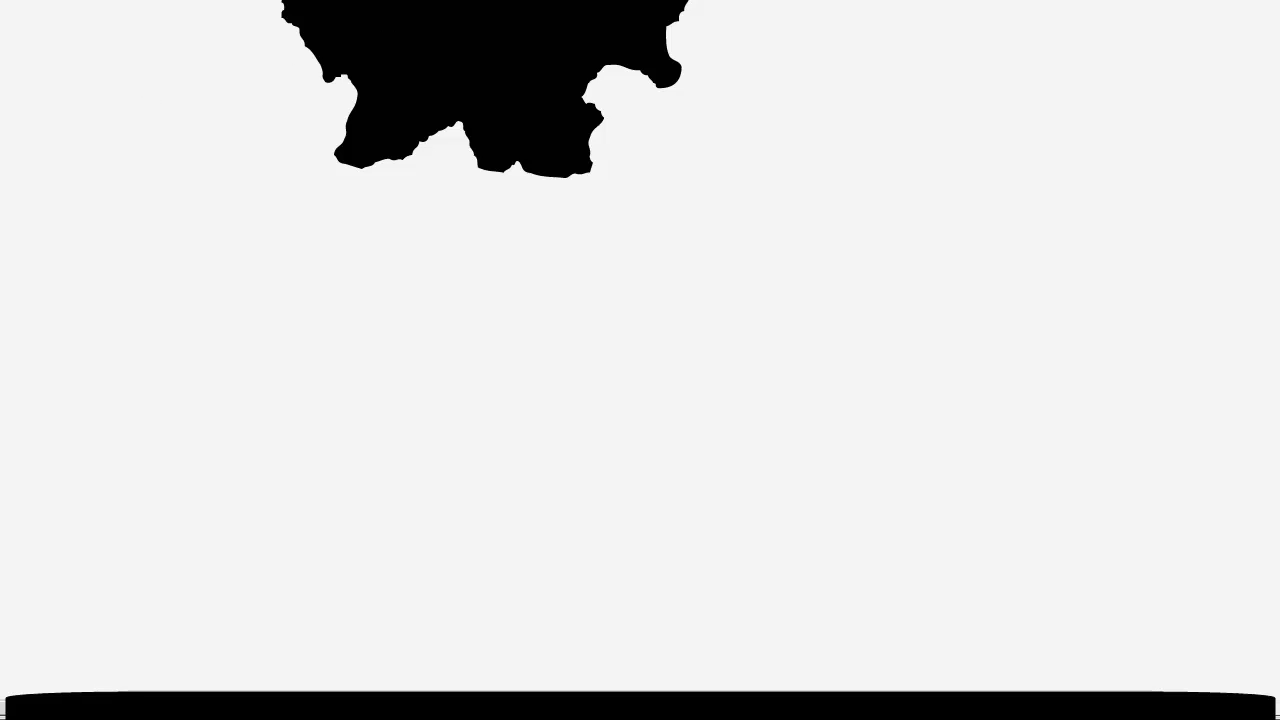
{"action": "left_click", "coordinate": [22, 110]}
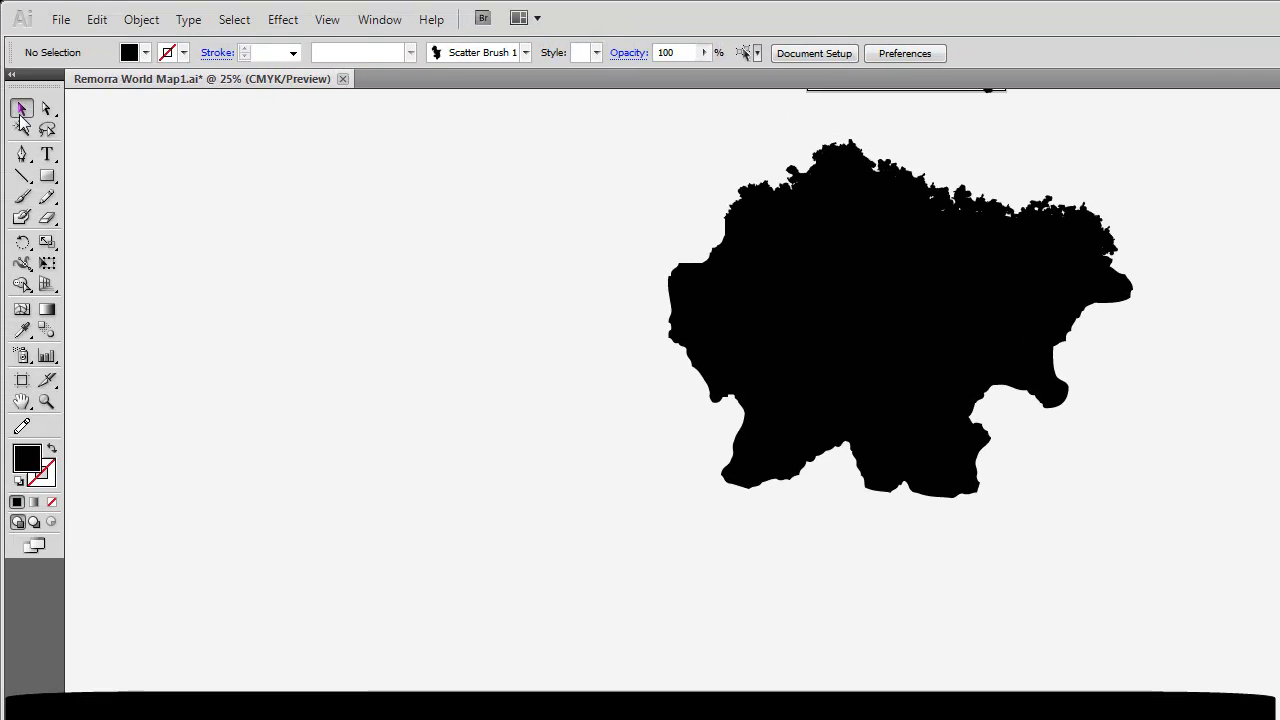
{"action": "left_click", "coordinate": [786, 231]}
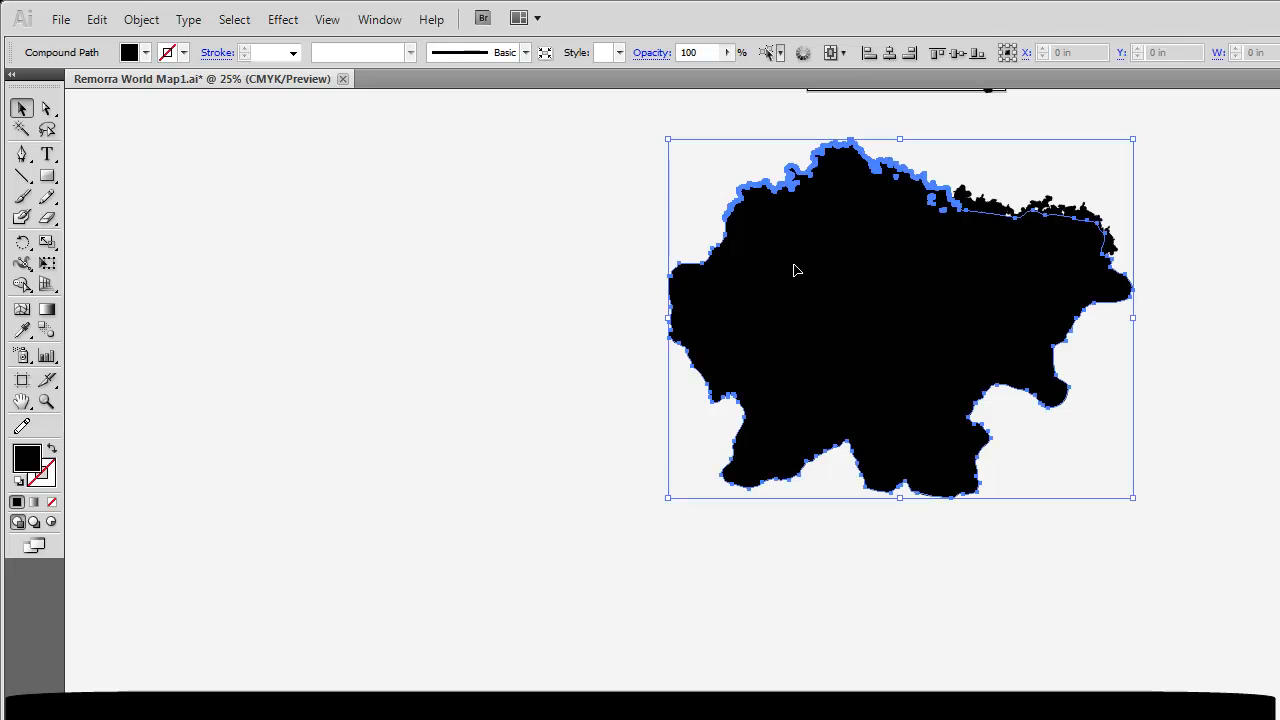
{"action": "left_click", "coordinate": [546, 258]}
Select the united landmass and examine the outline of its northwestern hump and peak at up to 400%
{"action": "key", "text": "z"}
{"action": "left_click", "coordinate": [800, 434]}
{"action": "left_click", "coordinate": [766, 500]}
{"action": "left_click", "coordinate": [22, 108]}
{"action": "left_click", "coordinate": [977, 428]}
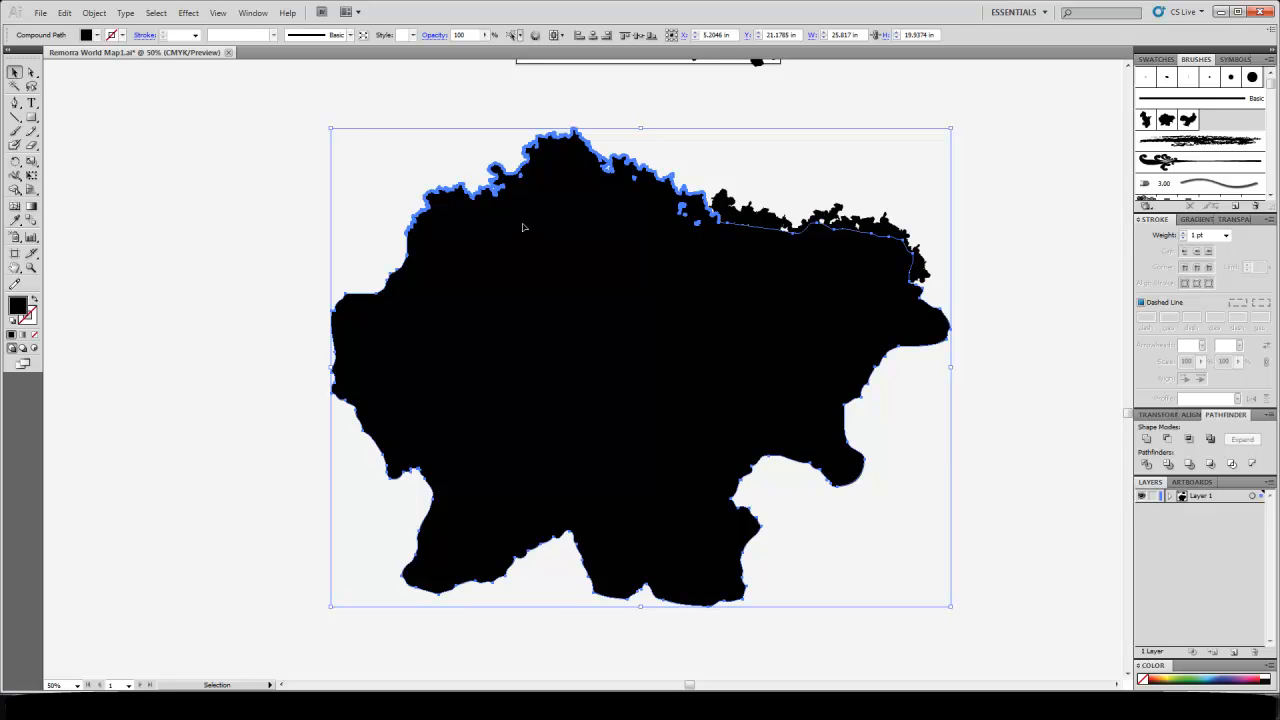
{"action": "key", "text": "z"}
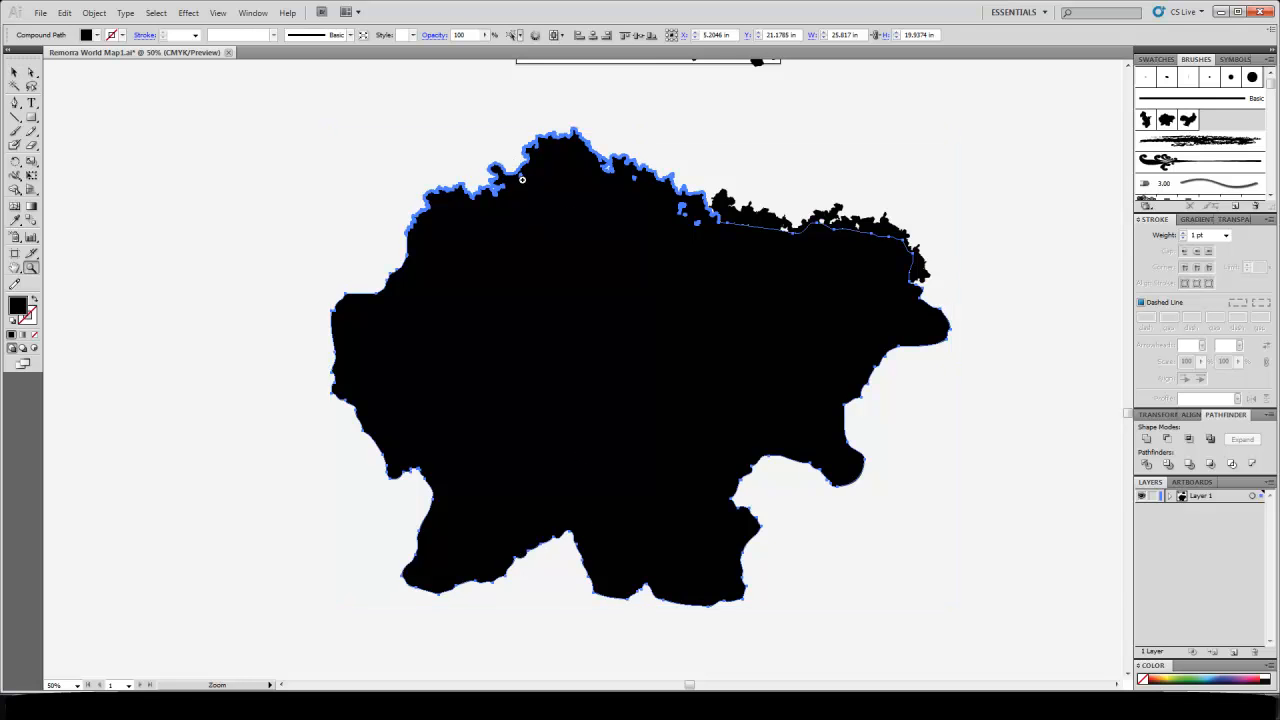
{"action": "left_click", "coordinate": [521, 178]}
{"action": "left_click", "coordinate": [582, 369]}
{"action": "left_click", "coordinate": [578, 365]}
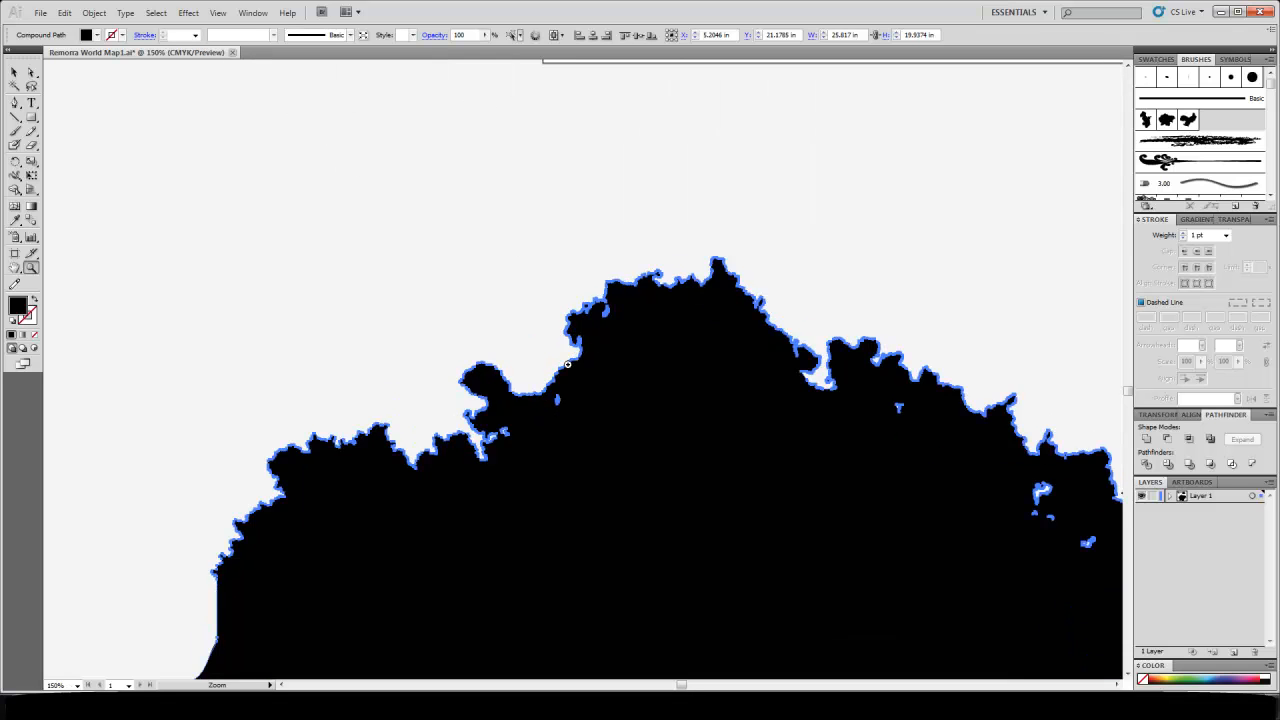
{"action": "left_click", "coordinate": [574, 366]}
{"action": "left_click", "coordinate": [558, 375]}
{"action": "left_click", "coordinate": [555, 376]}
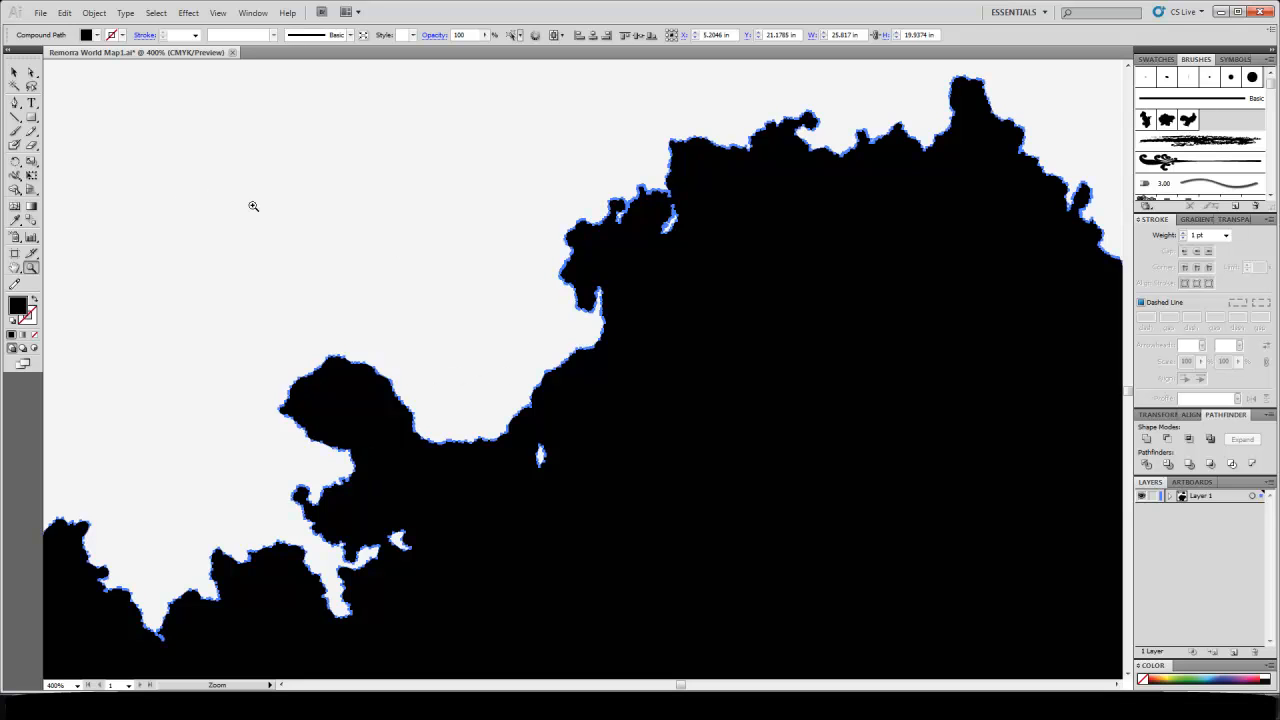
Review the selected landmass's outline at lower magnification down to 50%, and deselect it
{"action": "left_click", "coordinate": [491, 349], "text": "alt"}
{"action": "left_click", "coordinate": [491, 349], "text": "alt"}
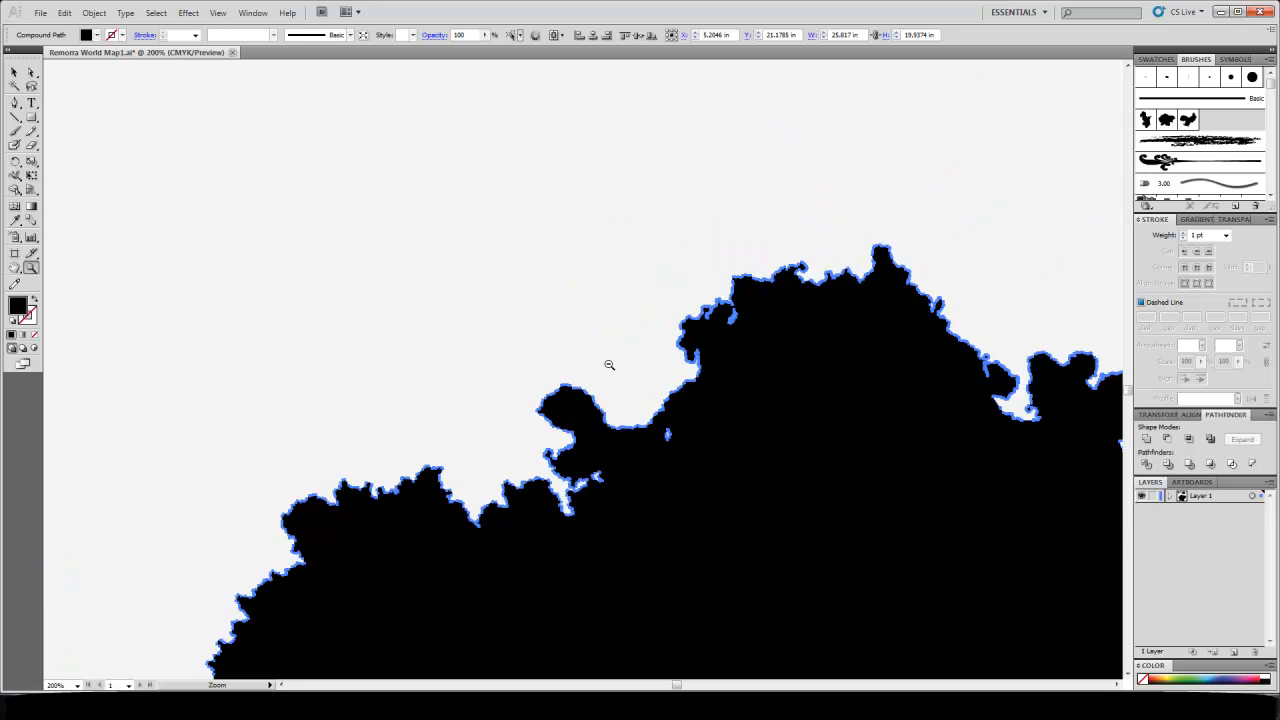
{"action": "left_click", "coordinate": [608, 364], "text": "alt"}
{"action": "left_click", "coordinate": [607, 374], "text": "alt"}
{"action": "left_click", "coordinate": [827, 415], "text": "alt"}
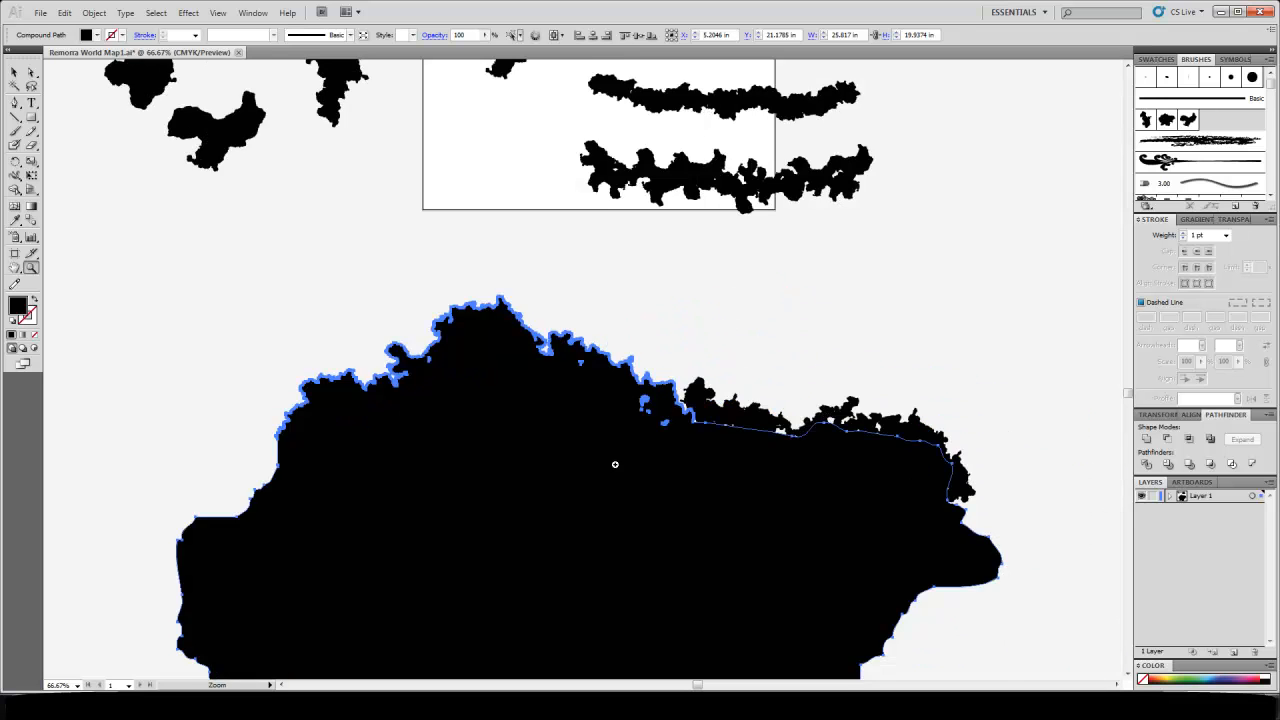
{"action": "left_click_drag", "start_coordinate": [475, 443], "coordinate": [617, 328]}
{"action": "left_click_drag", "start_coordinate": [536, 390], "coordinate": [567, 299]}
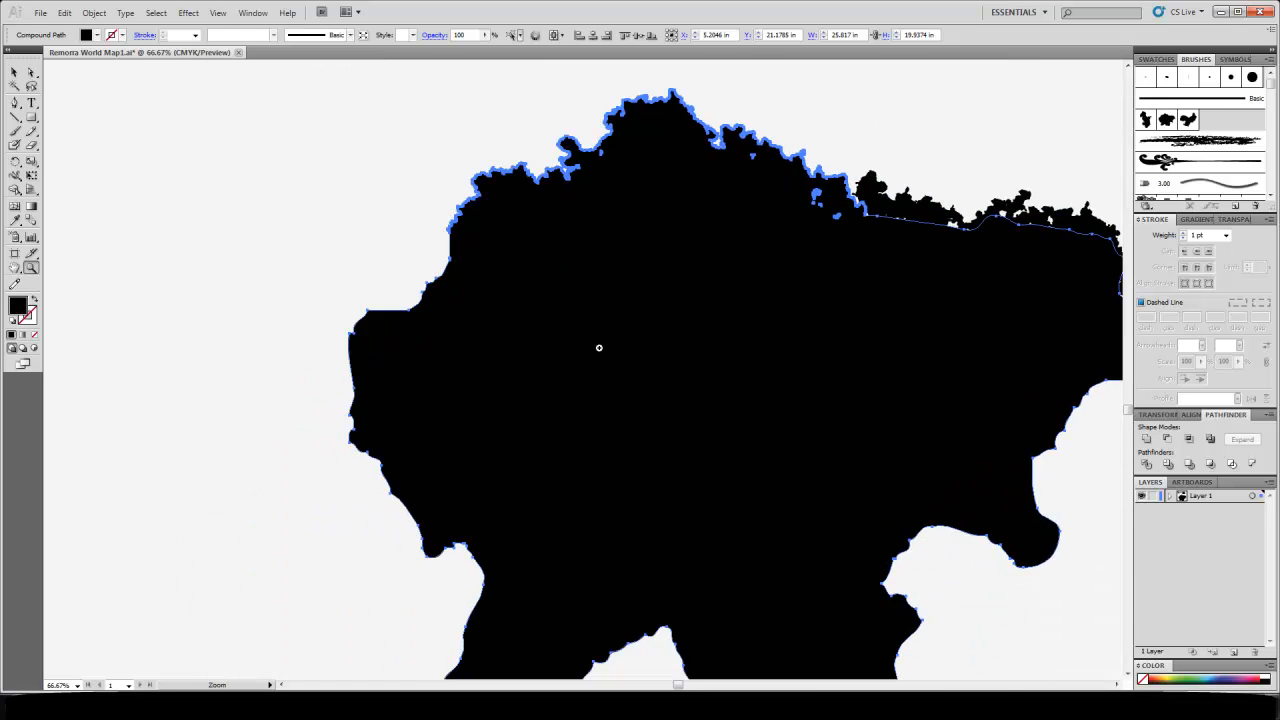
{"action": "left_click", "coordinate": [599, 347], "text": "alt"}
{"action": "left_click", "coordinate": [15, 71]}
{"action": "left_click", "coordinate": [186, 112]}
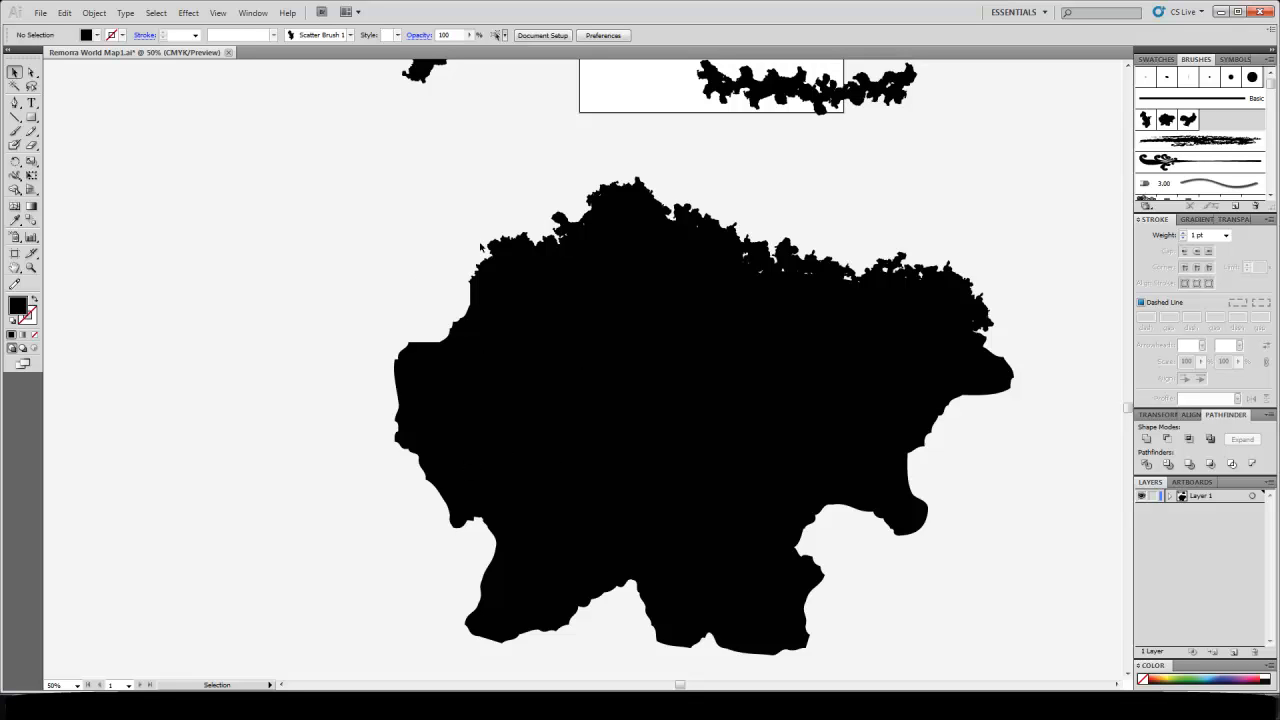
Paint a Scatter Brush 1 stroke from the tip of the northwestern inlet diagonally southeast into the landmass
{"action": "key", "text": "z"}
{"action": "left_click", "coordinate": [543, 220]}
{"action": "left_click", "coordinate": [602, 380]}
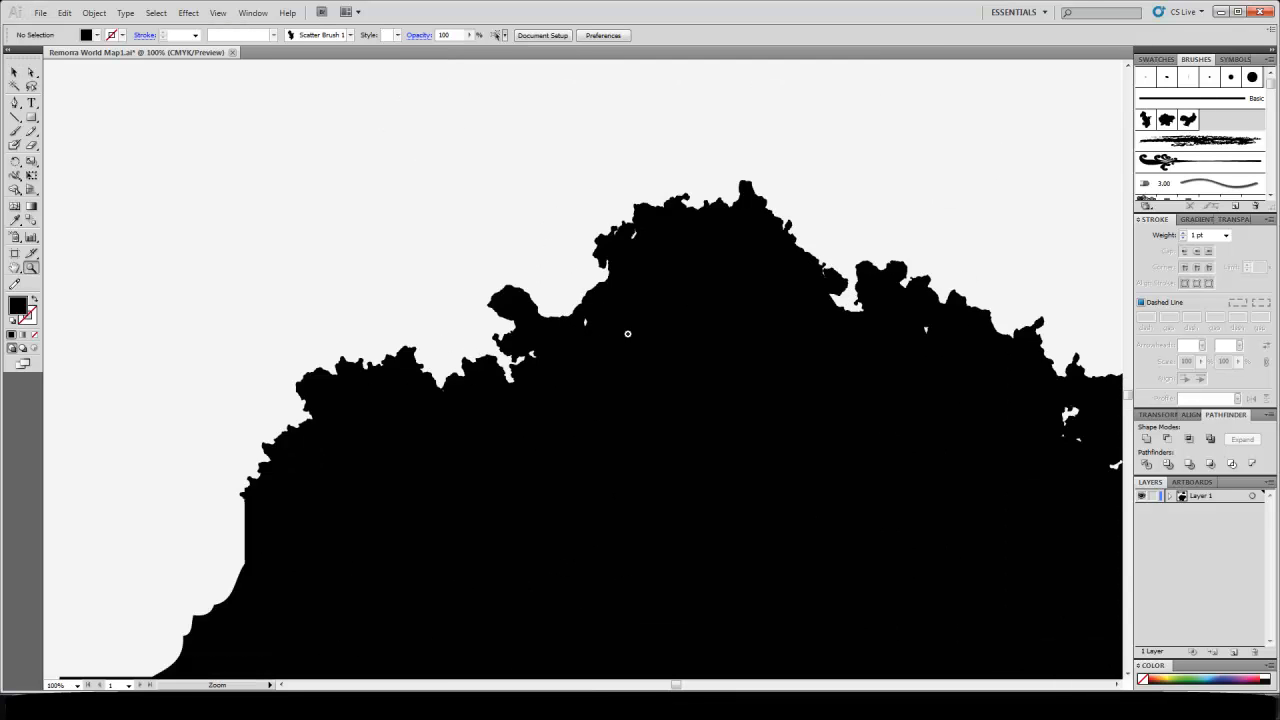
{"action": "left_click", "coordinate": [614, 324]}
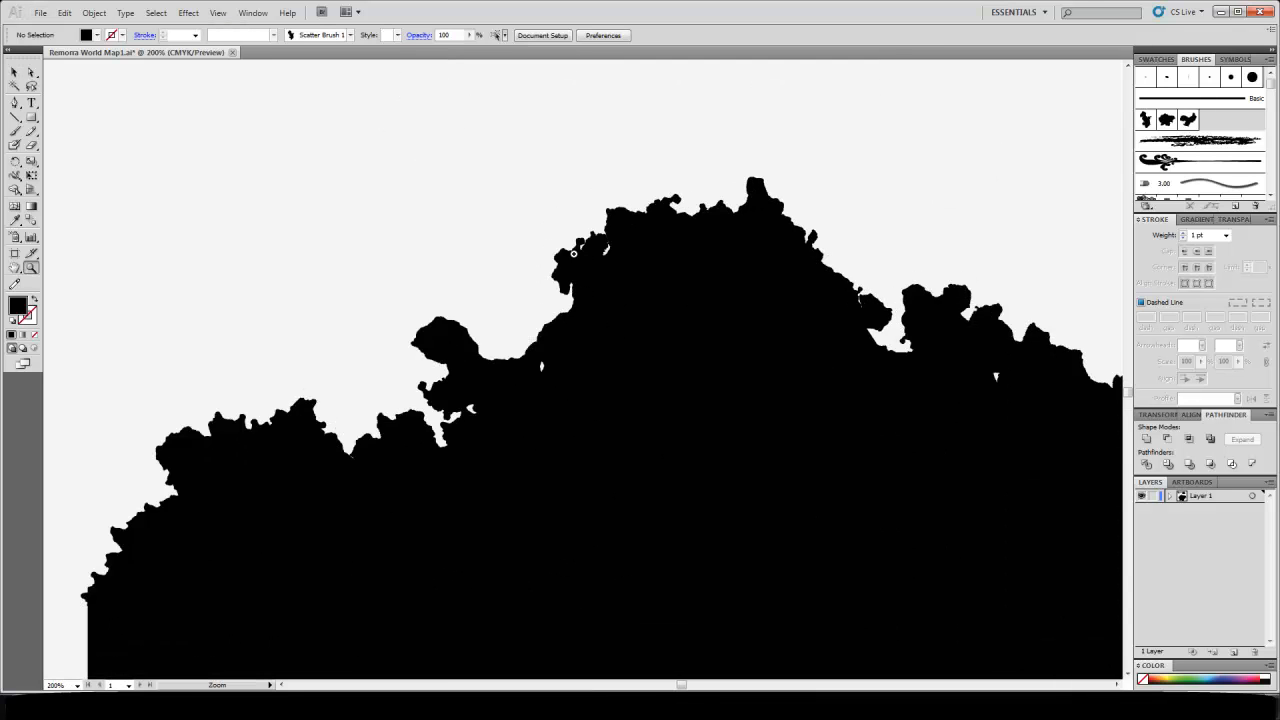
{"action": "left_click", "coordinate": [402, 412]}
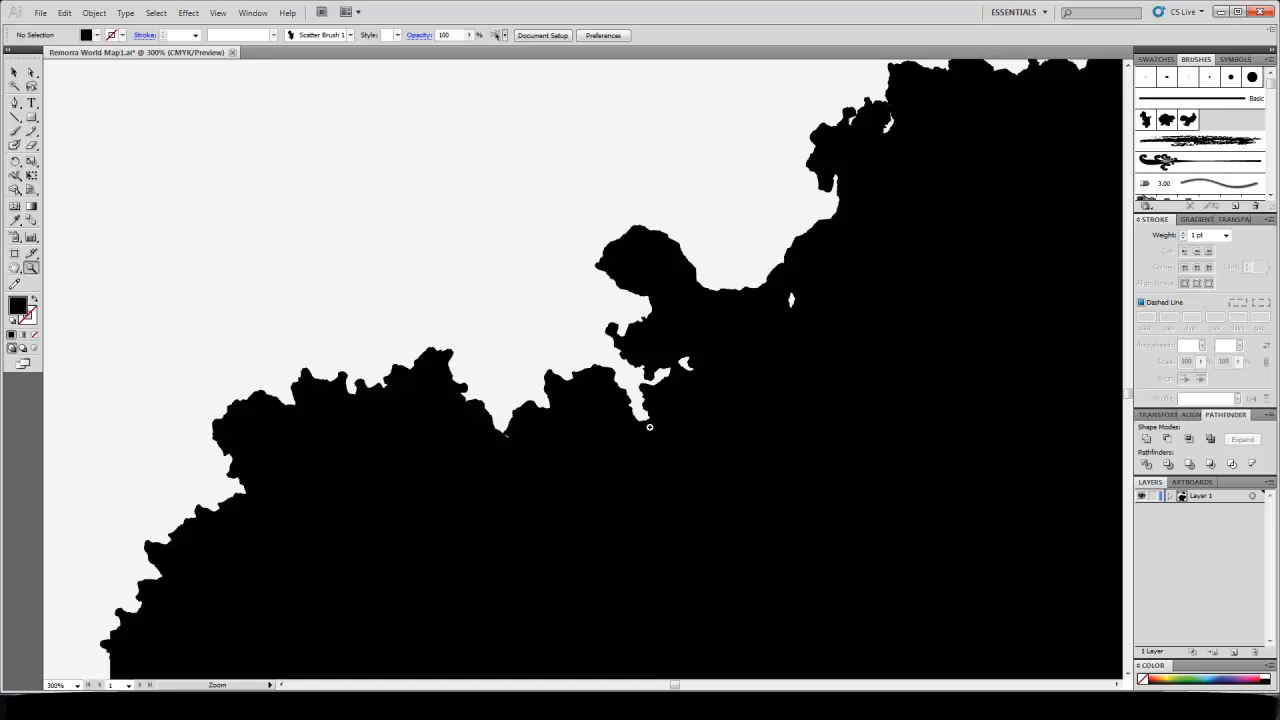
{"action": "left_click_drag", "start_coordinate": [503, 274], "coordinate": [426, 162]}
{"action": "left_click", "coordinate": [15, 131]}
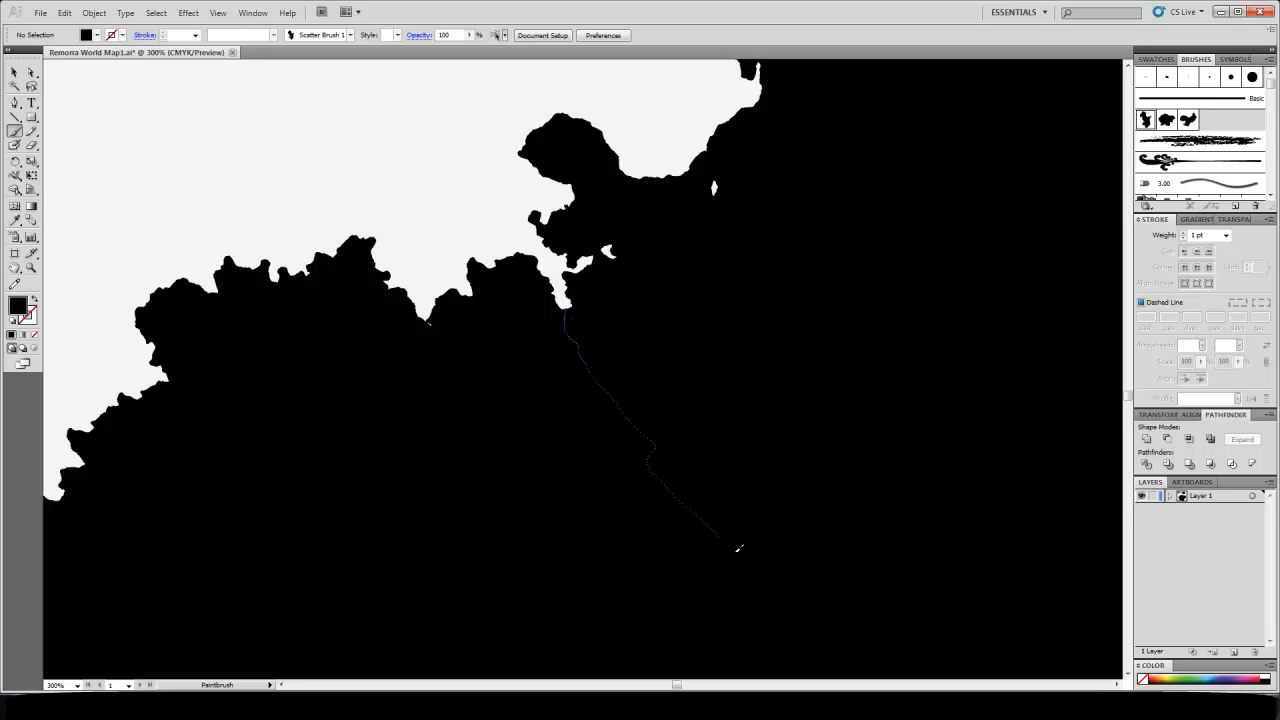
{"action": "left_click_drag", "start_coordinate": [738, 548], "coordinate": [740, 550]}
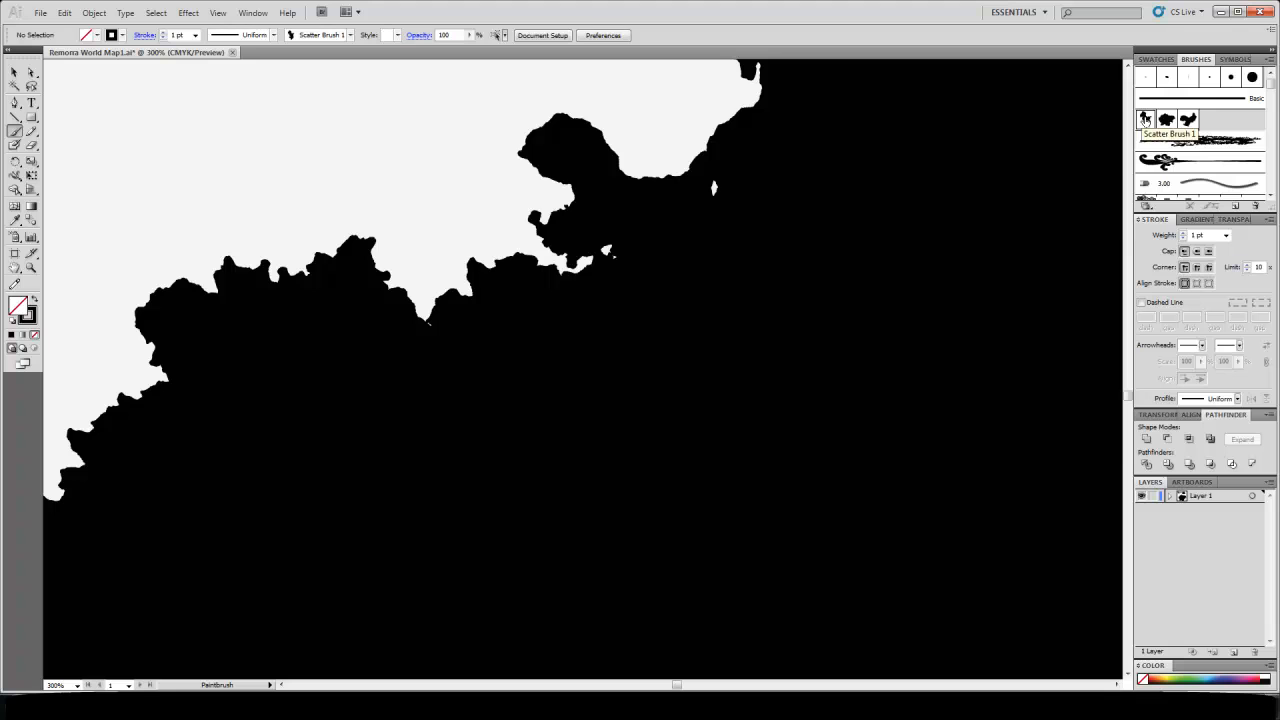
Set Scatter Brush 1's random size range to 10%–20% and apply the change to existing strokes
{"action": "double_click", "coordinate": [1145, 119]}
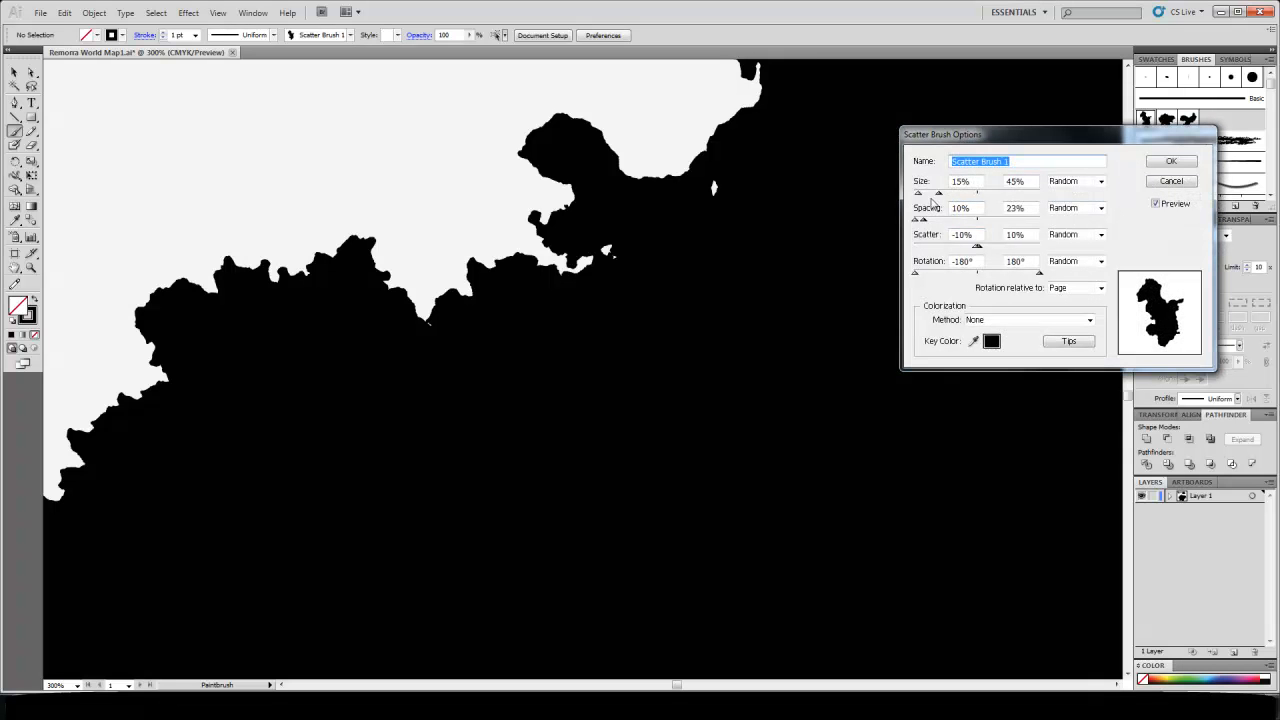
{"action": "left_click_drag", "start_coordinate": [940, 195], "coordinate": [913, 197]}
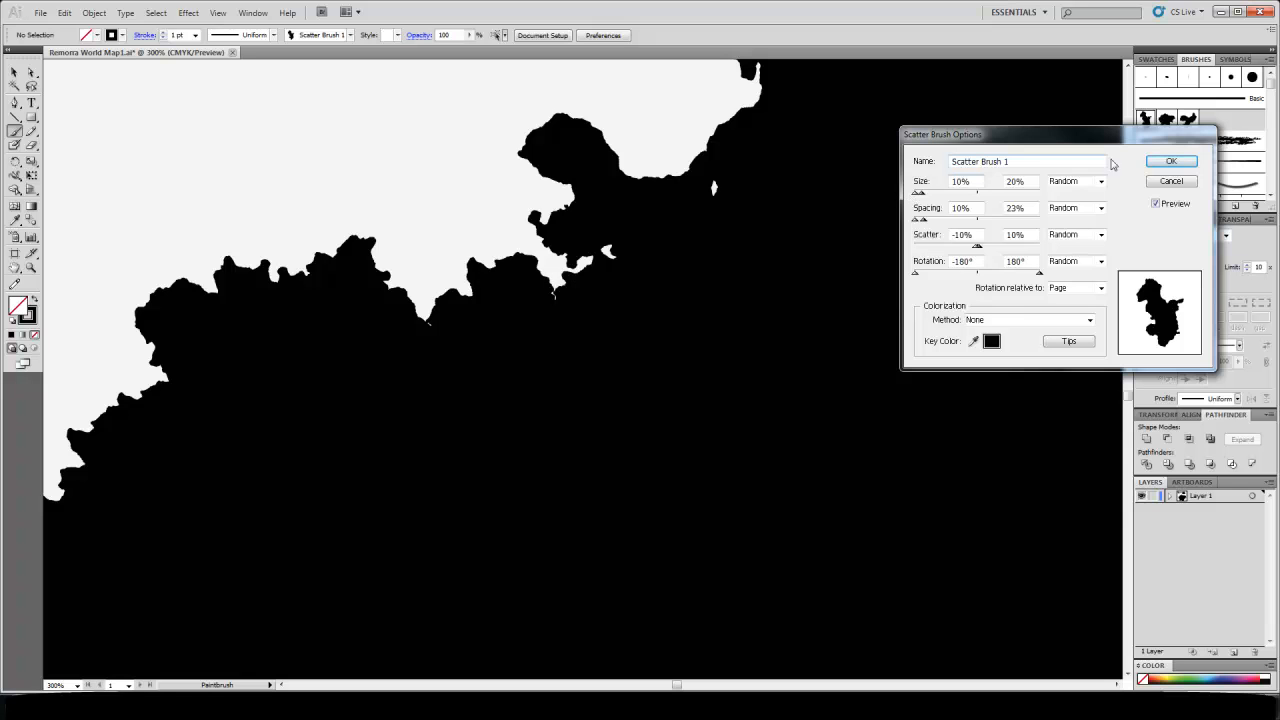
{"action": "left_click", "coordinate": [1171, 161]}
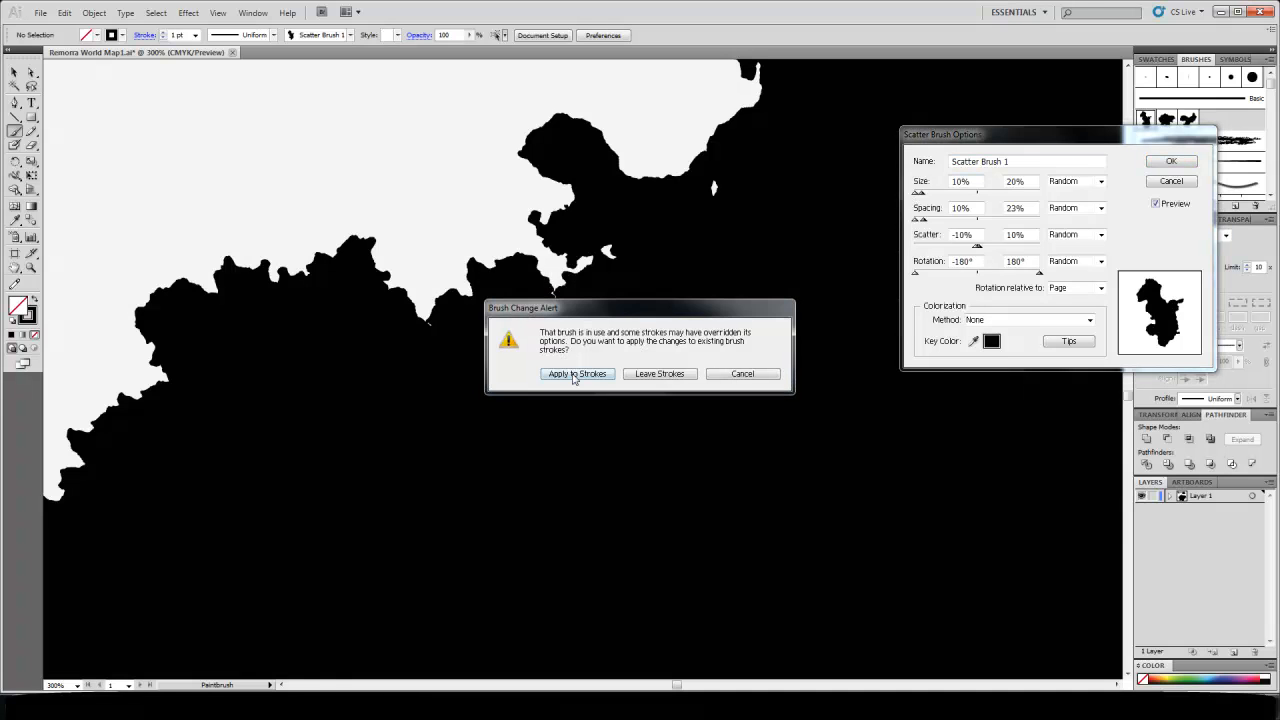
{"action": "left_click", "coordinate": [576, 372]}
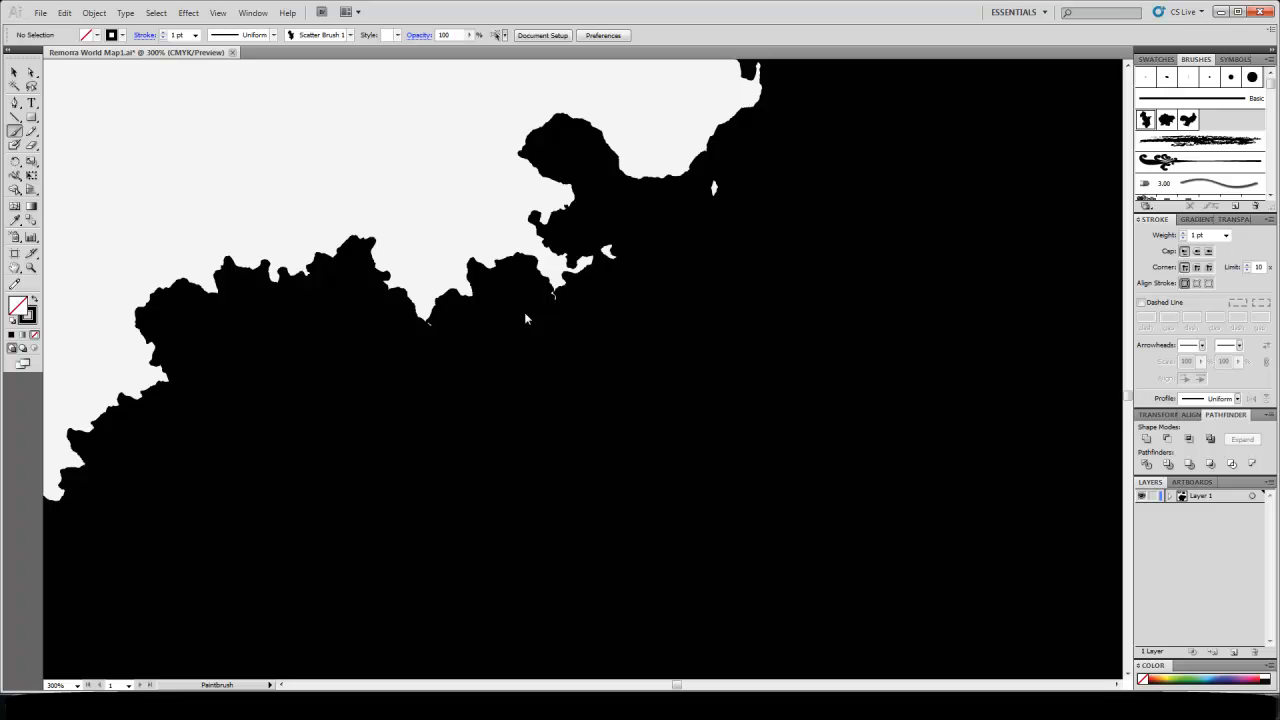
Select the new brush stroke below the northwestern inlet and expand its appearance into outlined shapes
{"action": "left_click", "coordinate": [14, 72]}
{"action": "left_click_drag", "start_coordinate": [422, 263], "coordinate": [609, 411]}
{"action": "left_click", "coordinate": [533, 418]}
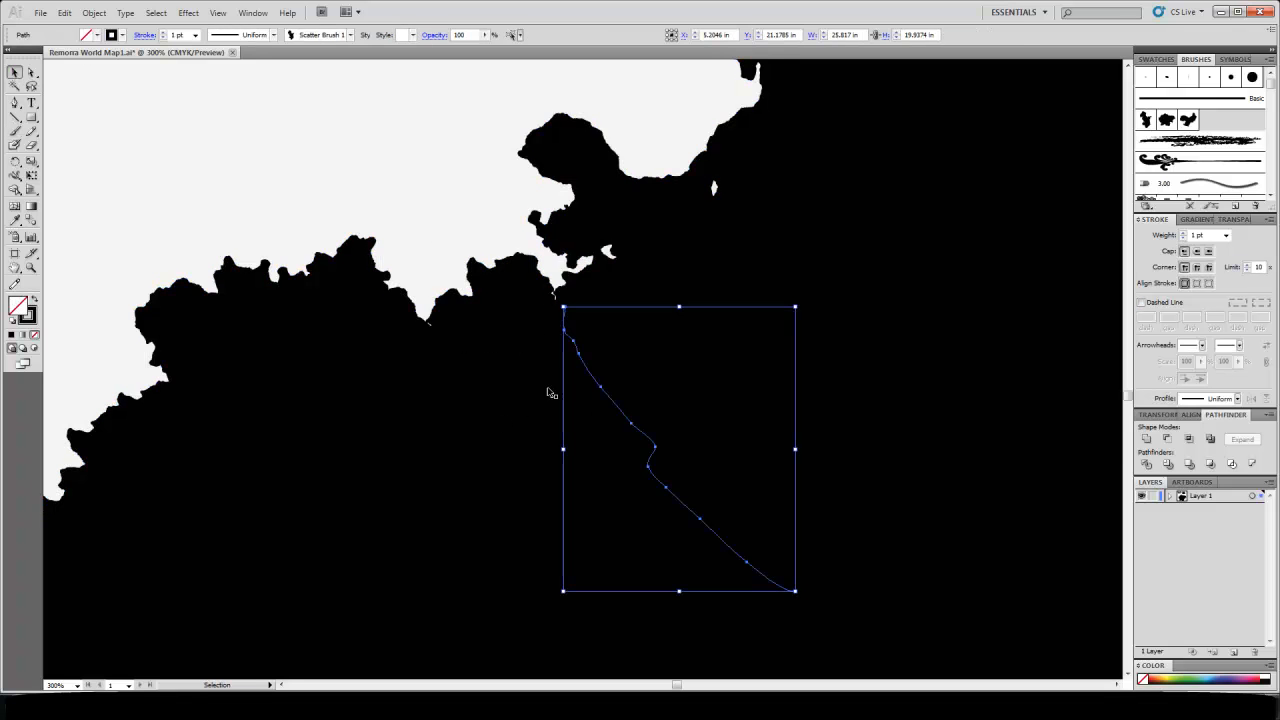
{"action": "right_click", "coordinate": [585, 364]}
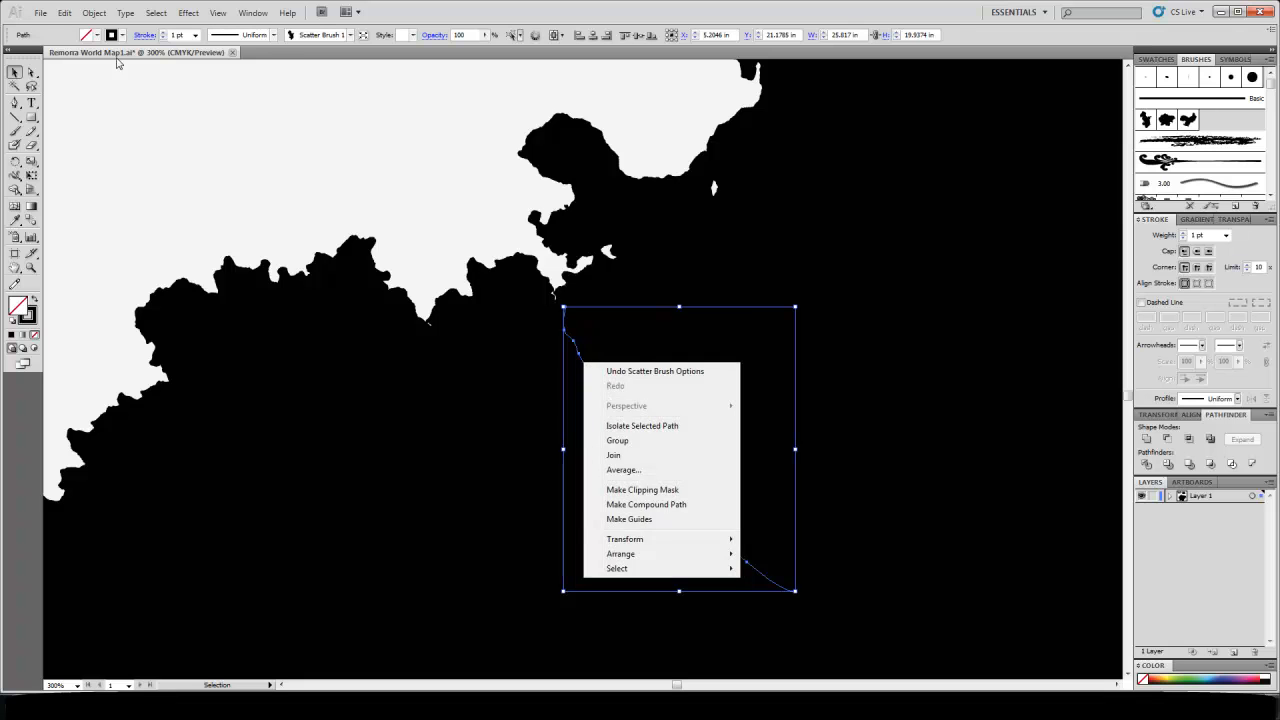
{"action": "left_click", "coordinate": [94, 13]}
{"action": "left_click", "coordinate": [120, 170]}
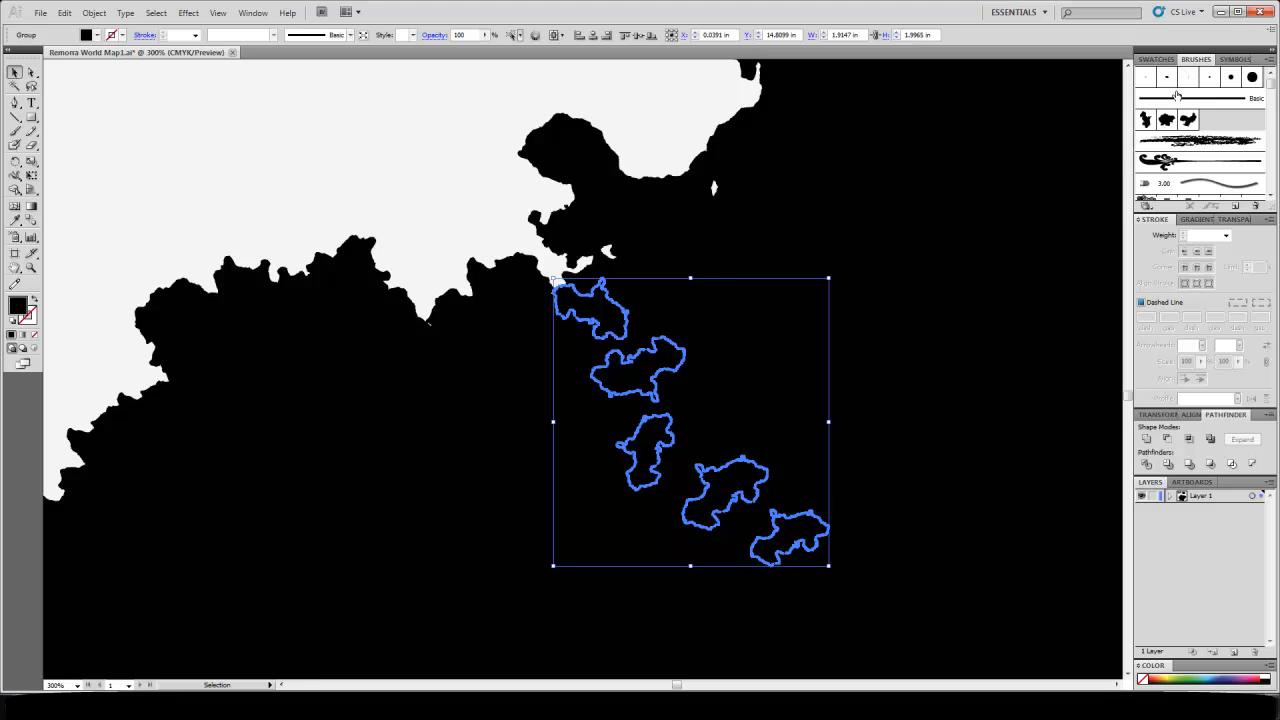
Fill the expanded shapes with white so they read as water cut into the land, and deselect them
{"action": "left_click", "coordinate": [1157, 60]}
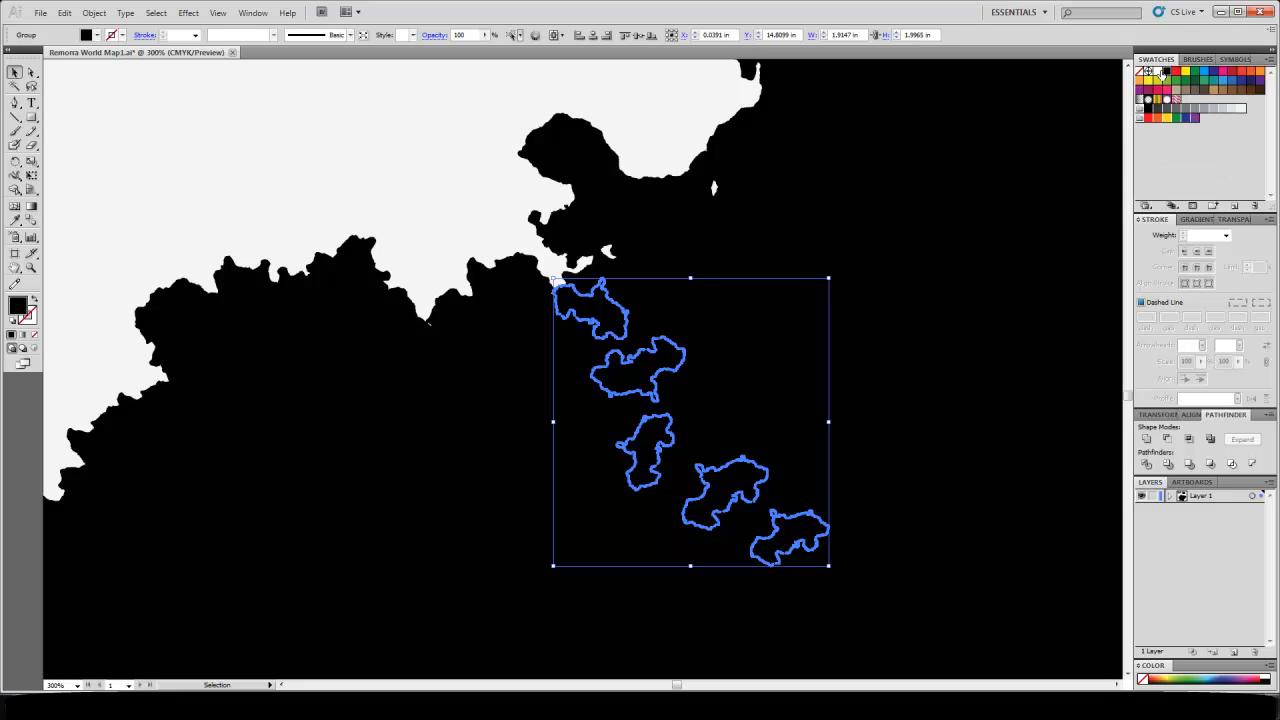
{"action": "left_click", "coordinate": [1161, 73]}
{"action": "left_click", "coordinate": [631, 347]}
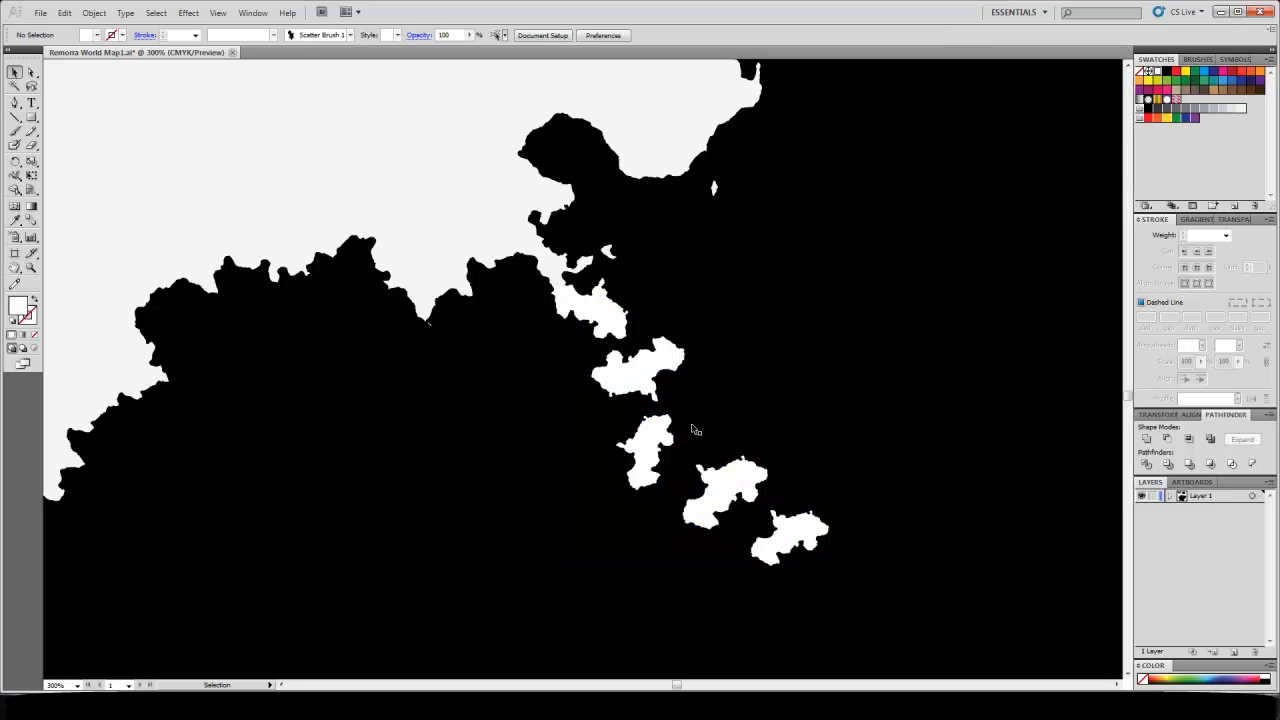
Examine the chain of white shapes at the northwestern inlet against the whole landmass and again at 150%
{"action": "key", "text": "z"}
{"action": "left_click", "coordinate": [674, 447], "text": "alt"}
{"action": "left_click", "coordinate": [670, 445], "text": "alt"}
{"action": "left_click", "coordinate": [665, 442], "text": "alt"}
{"action": "left_click", "coordinate": [574, 397], "text": "alt"}
{"action": "left_click", "coordinate": [536, 357], "text": "alt"}
{"action": "left_click", "coordinate": [602, 355]}
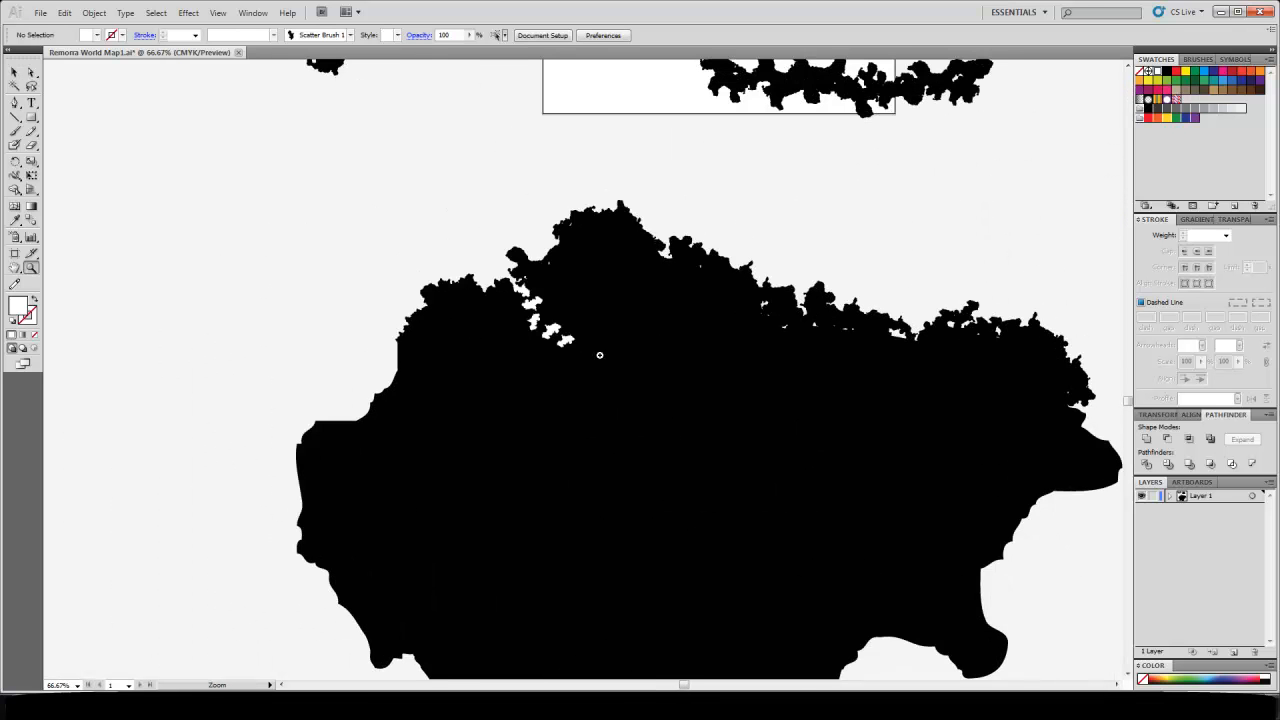
{"action": "left_click", "coordinate": [555, 313]}
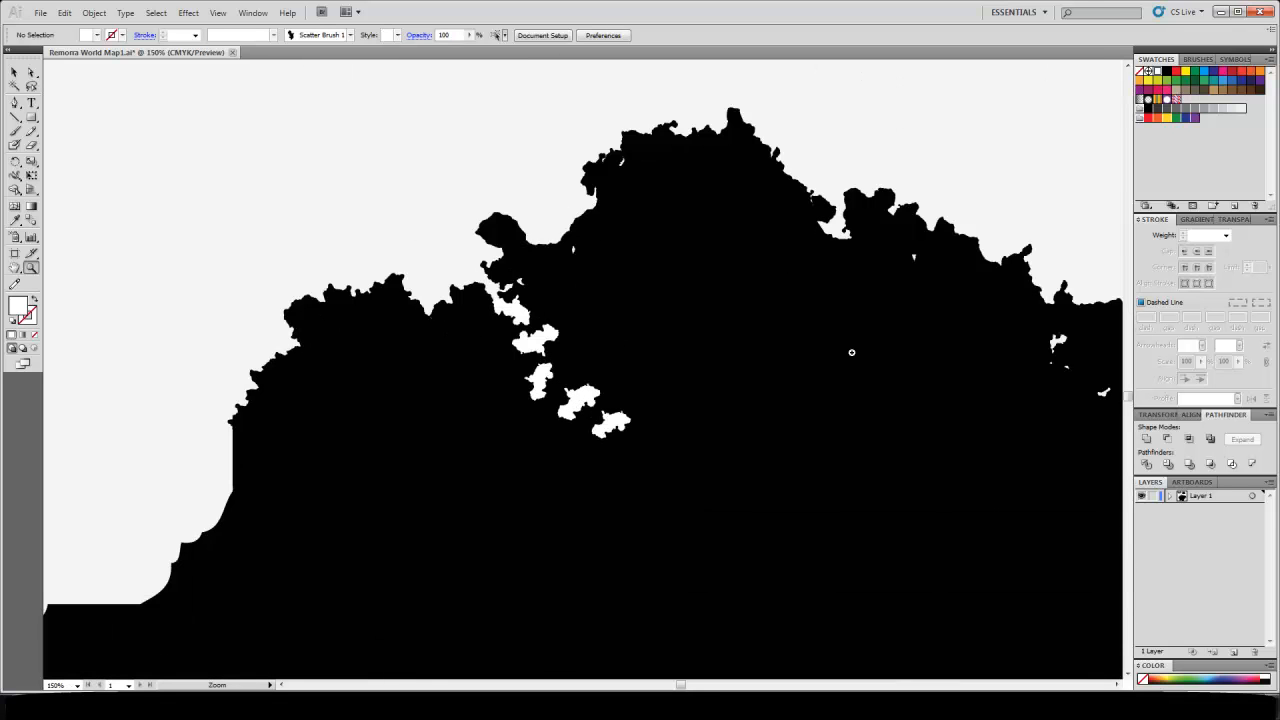
Compare the sample brush strokes on the artboard with the white inlet shapes, ending with the whole landmass in view
{"action": "left_click", "coordinate": [14, 73]}
{"action": "key", "text": "space"}
{"action": "left_click_drag", "start_coordinate": [717, 200], "coordinate": [652, 404]}
{"action": "left_click_drag", "start_coordinate": [672, 220], "coordinate": [520, 524]}
{"action": "left_click_drag", "start_coordinate": [641, 387], "coordinate": [465, 509]}
{"action": "left_click_drag", "start_coordinate": [560, 122], "coordinate": [424, 262]}
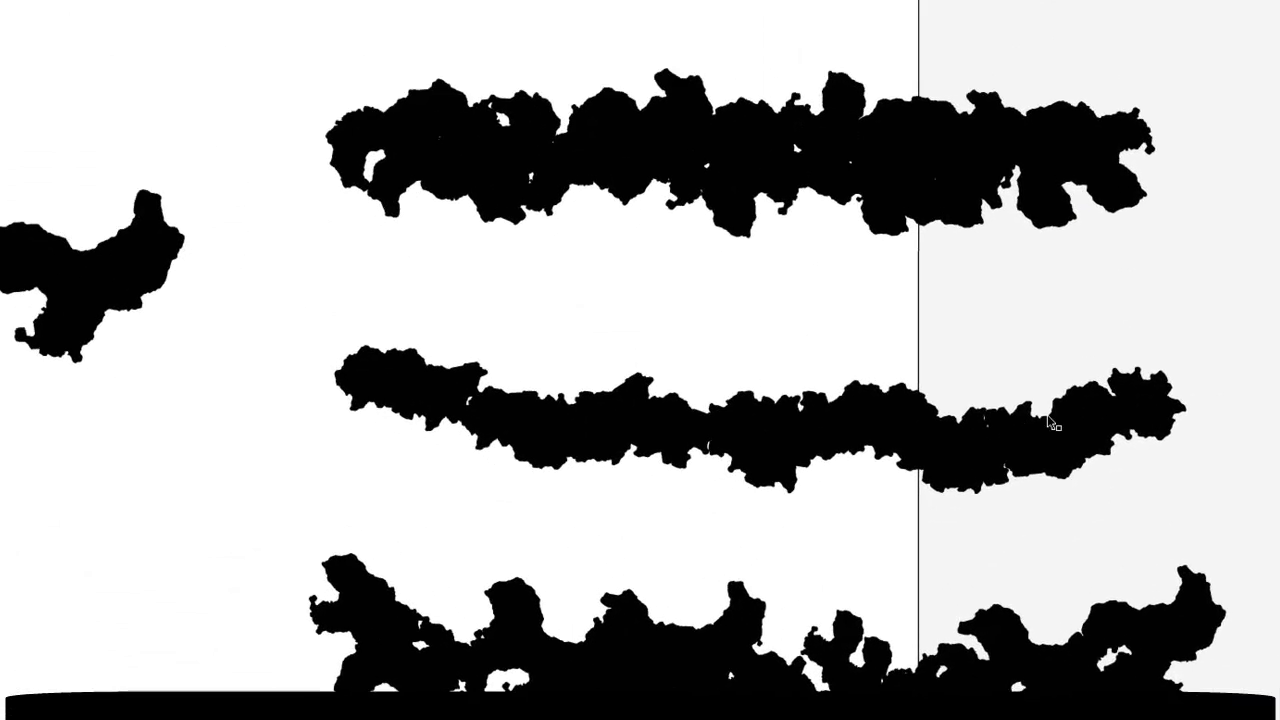
{"action": "left_click_drag", "start_coordinate": [645, 396], "coordinate": [715, 314]}
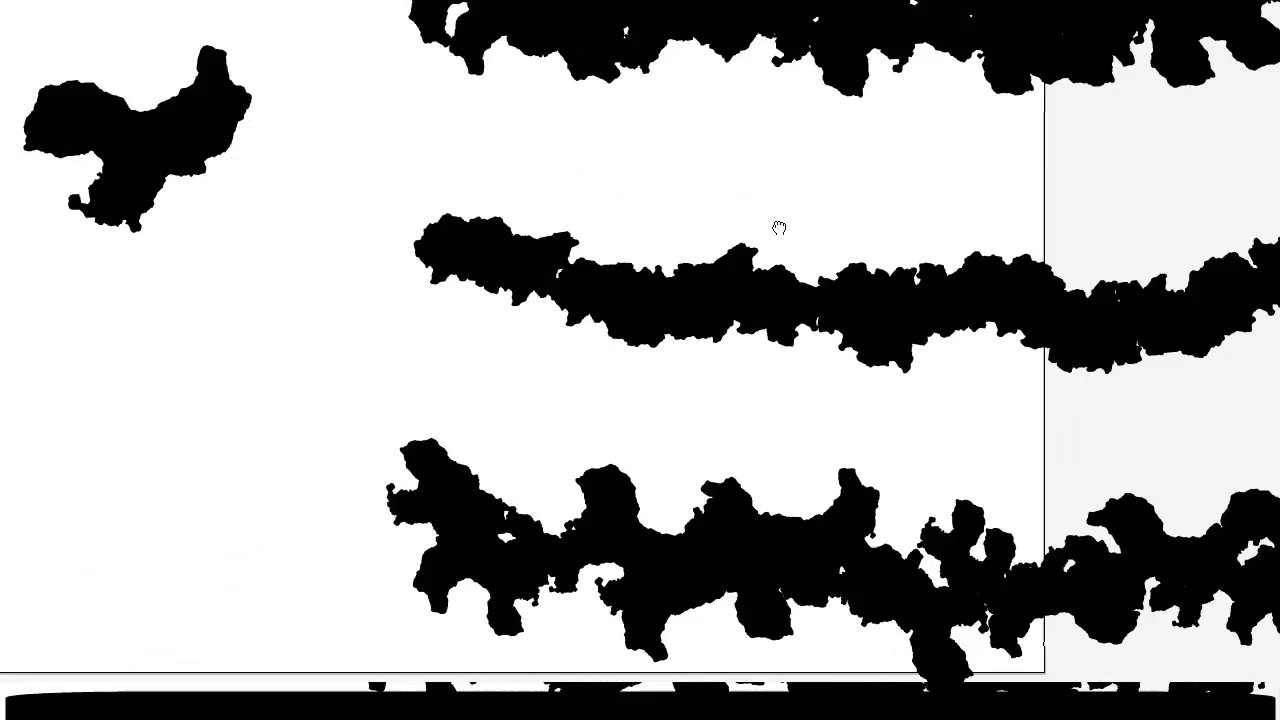
{"action": "left_click_drag", "start_coordinate": [499, 570], "coordinate": [715, 238]}
{"action": "left_click_drag", "start_coordinate": [530, 540], "coordinate": [677, 356]}
{"action": "left_click_drag", "start_coordinate": [620, 453], "coordinate": [811, 194]}
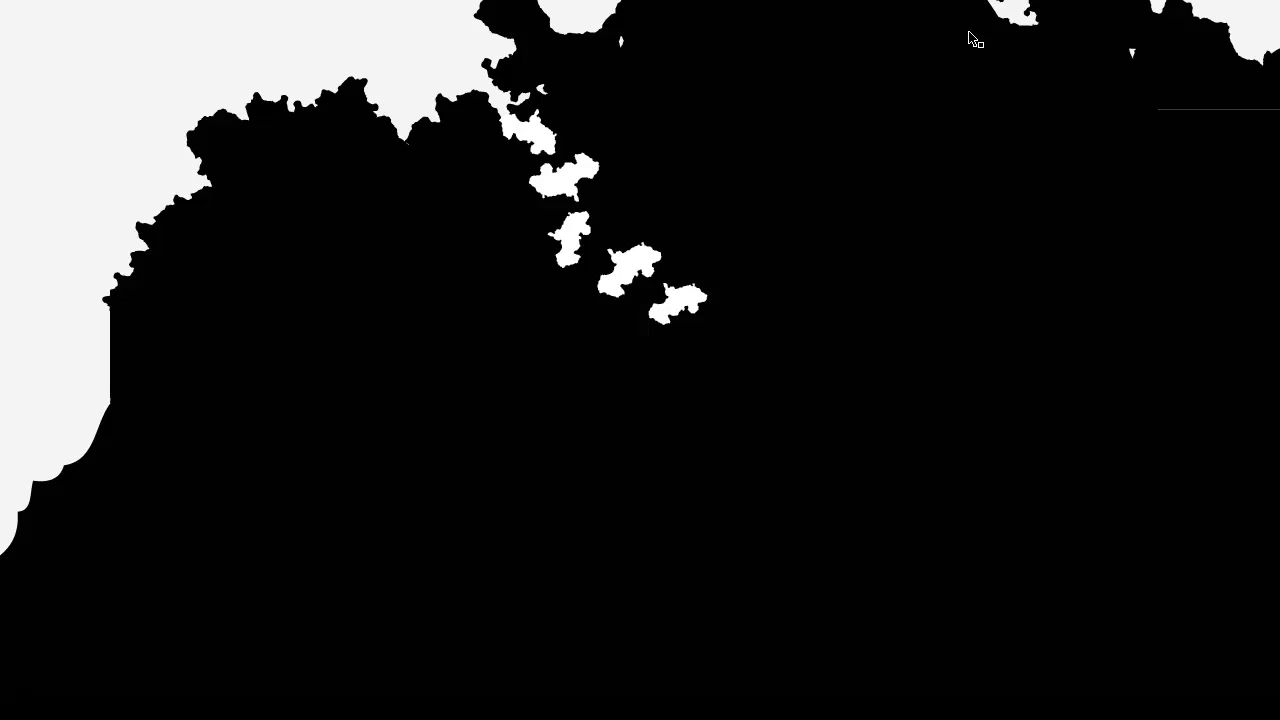
{"action": "left_click_drag", "start_coordinate": [778, 453], "coordinate": [383, 231]}
{"action": "left_click_drag", "start_coordinate": [355, 114], "coordinate": [703, 405]}
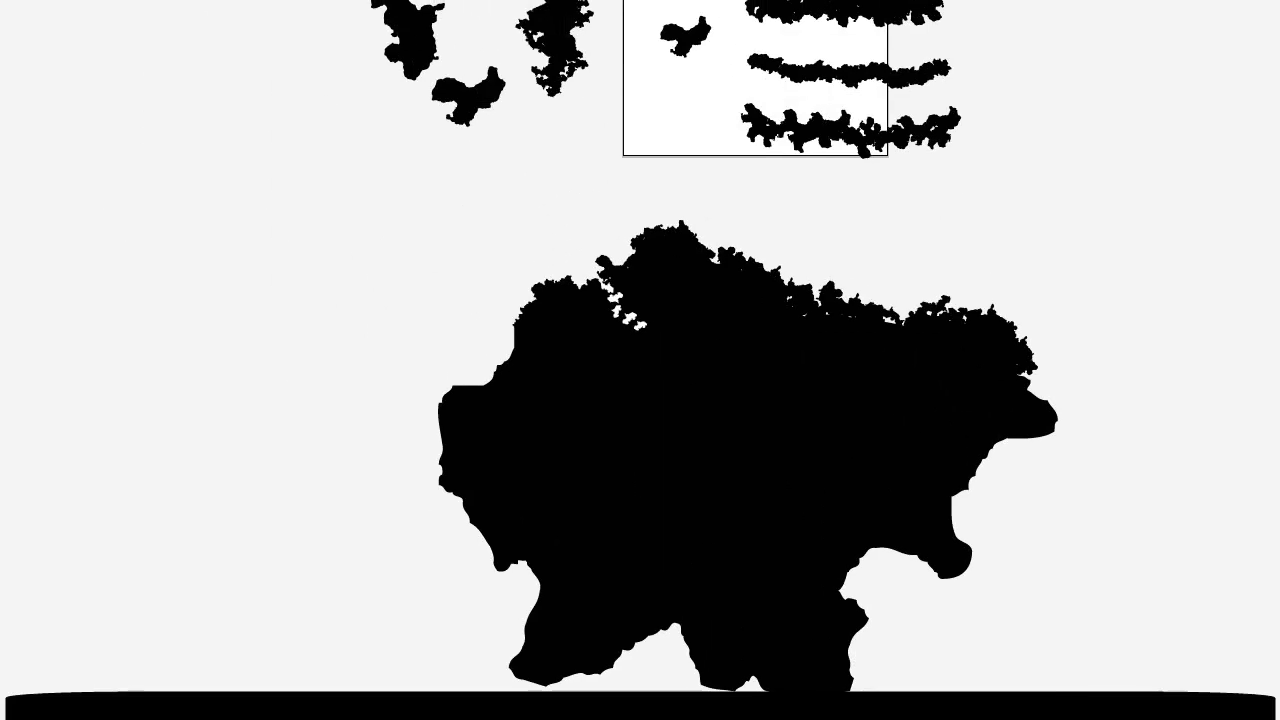